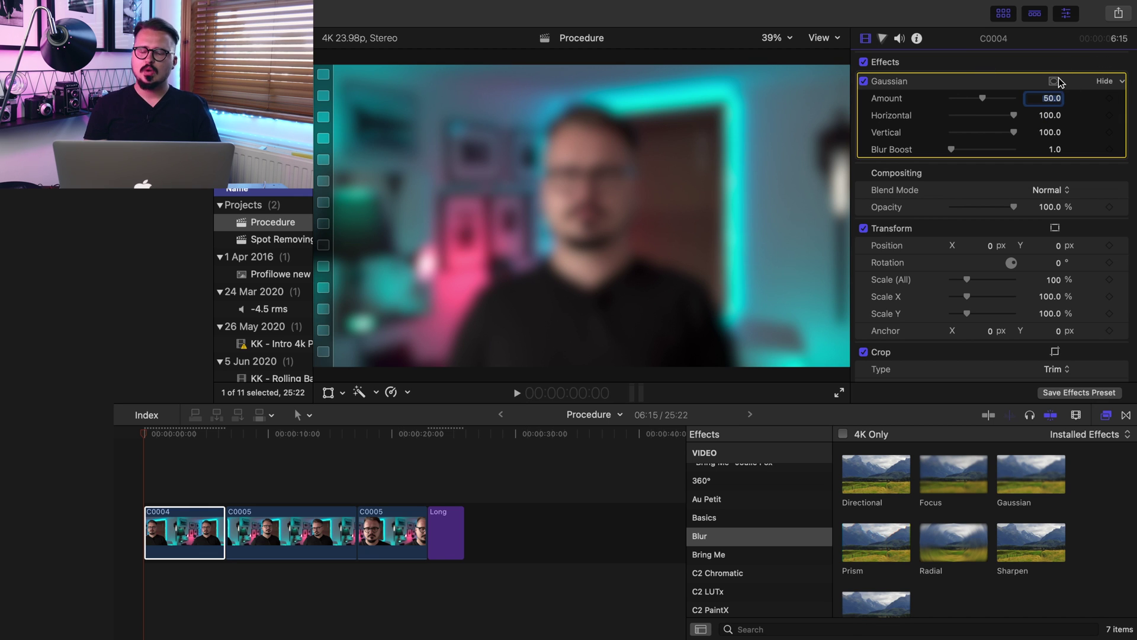
Show the mask options for the Gaussian blur on clip C0004
left_click(1055, 81)
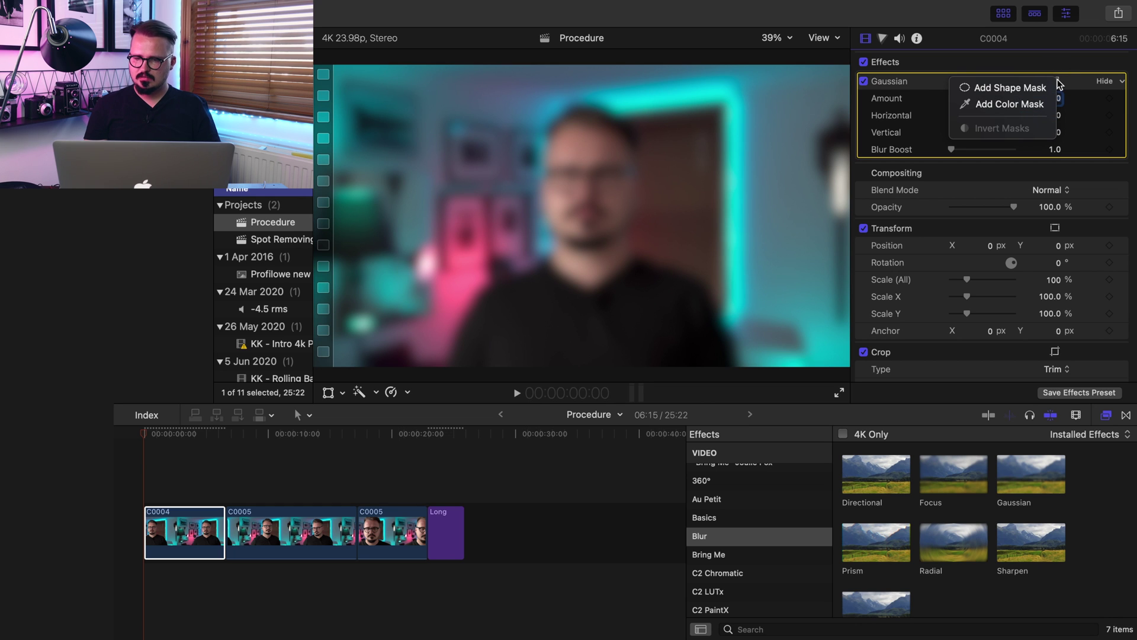
Add a shape mask and size it to a small forehead circle with a wide soft feather
left_click(972, 89)
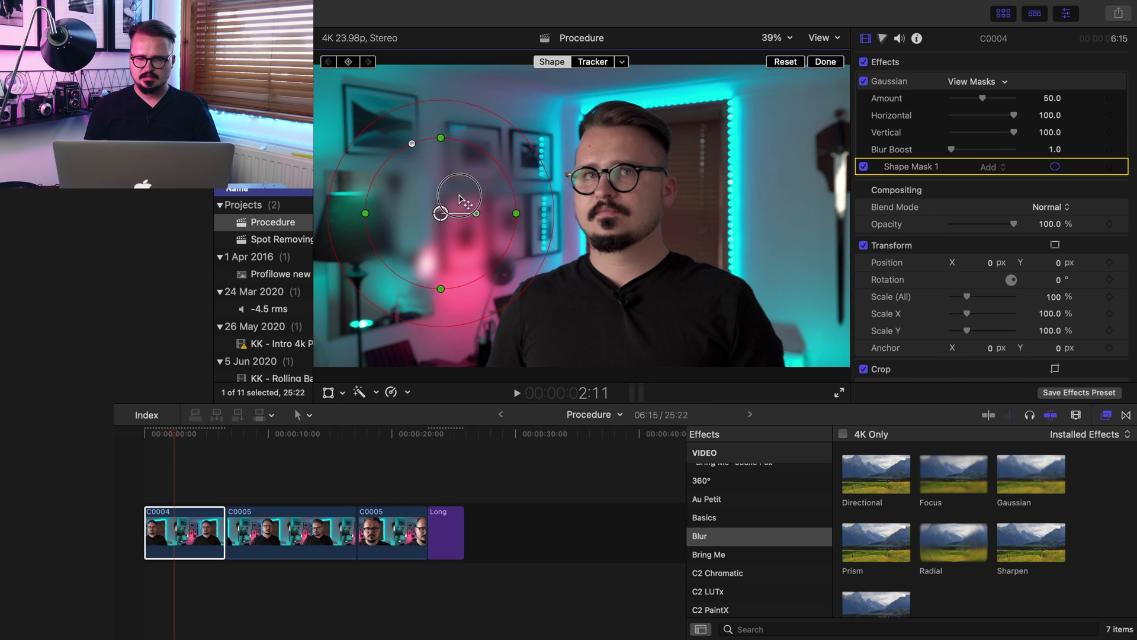
left_click_drag(460, 196, 600, 144)
left_click_drag(515, 142, 576, 148)
left_click_drag(594, 221, 594, 159)
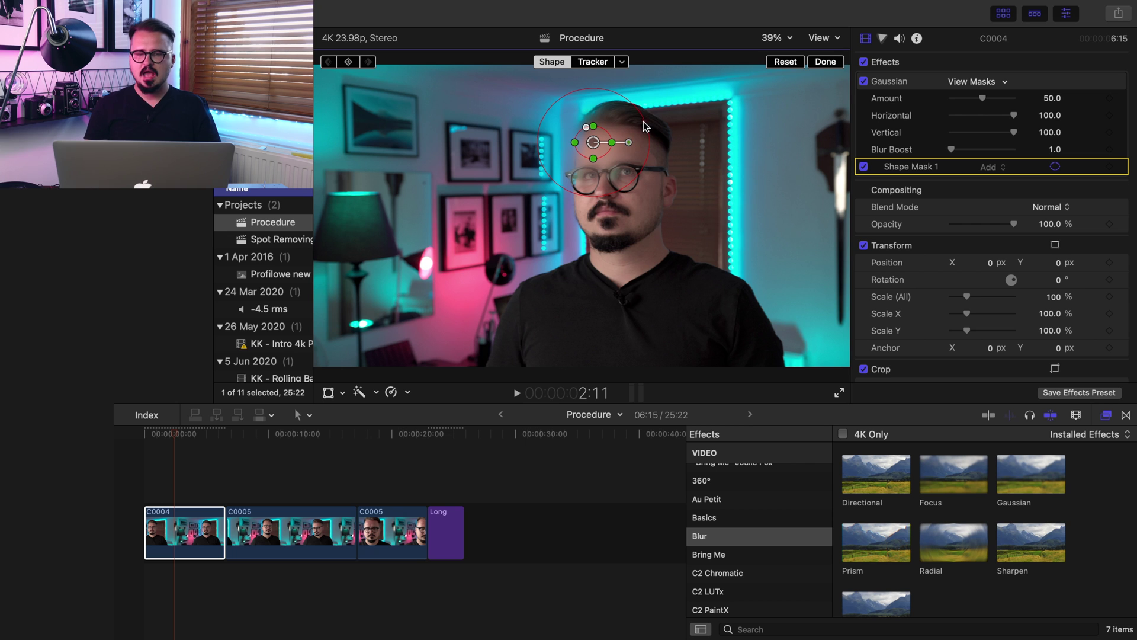
left_click_drag(647, 121, 644, 159)
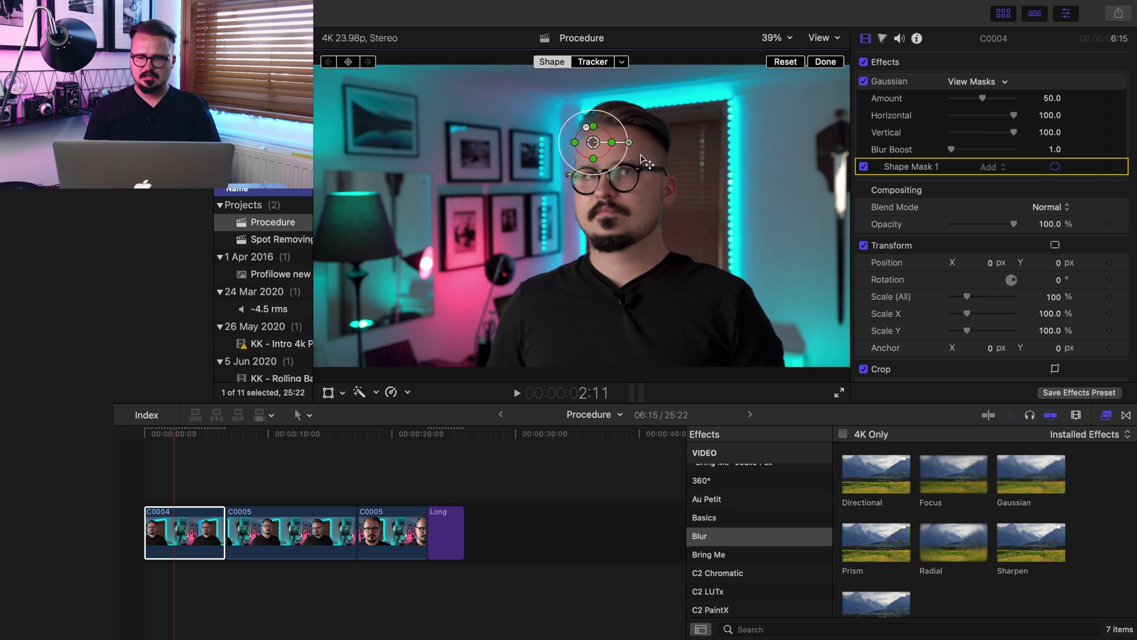
At 200% viewer zoom, reshape the mask into a small, tightly feathered circle over the red spot
left_click(781, 39)
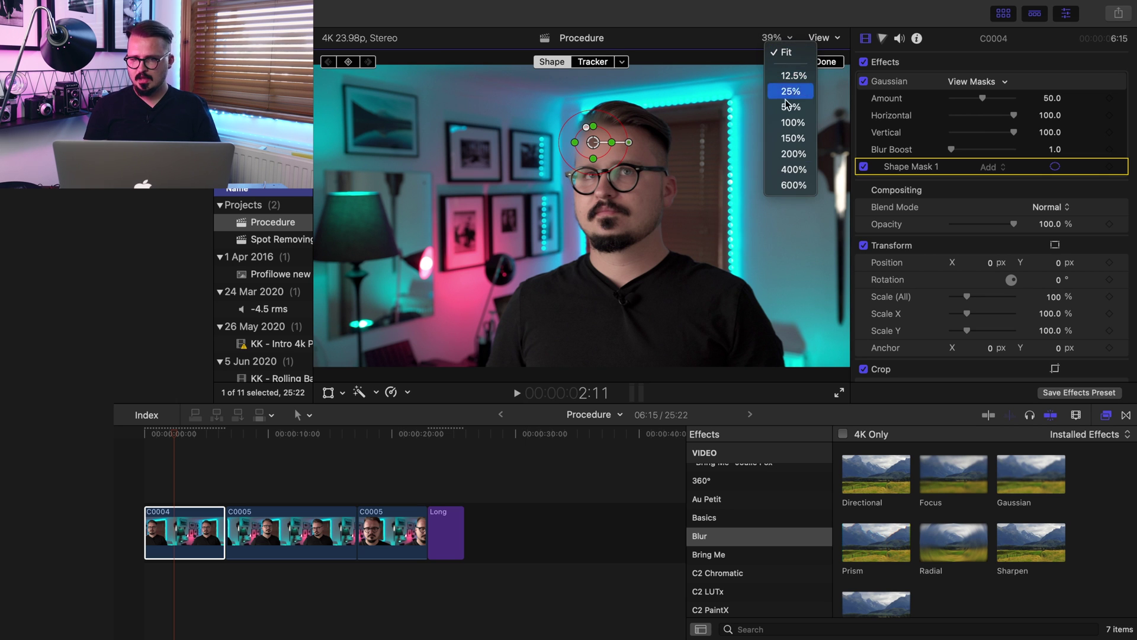
left_click(793, 154)
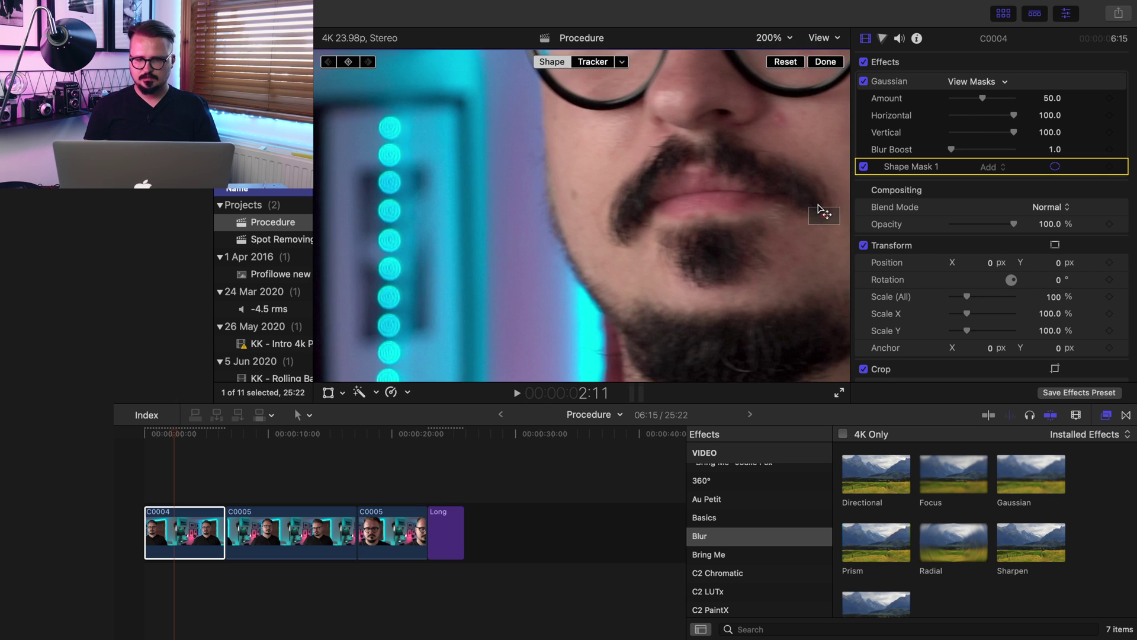
left_click_drag(821, 213, 822, 209)
left_click_drag(433, 210, 490, 212)
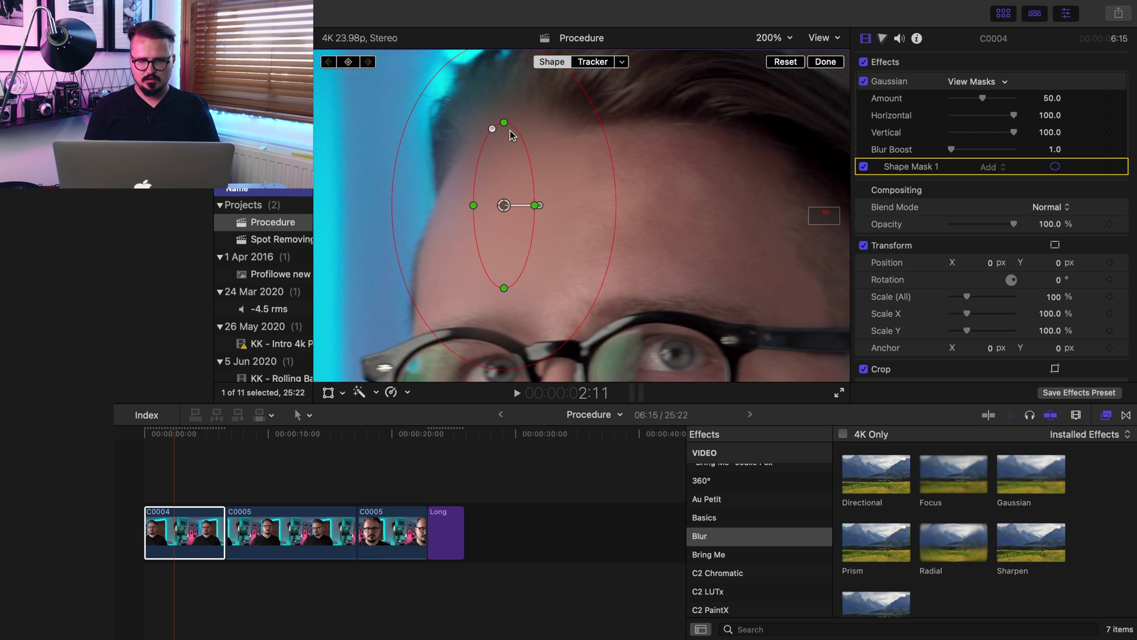
left_click_drag(503, 123, 504, 178)
left_click_drag(385, 177, 472, 233)
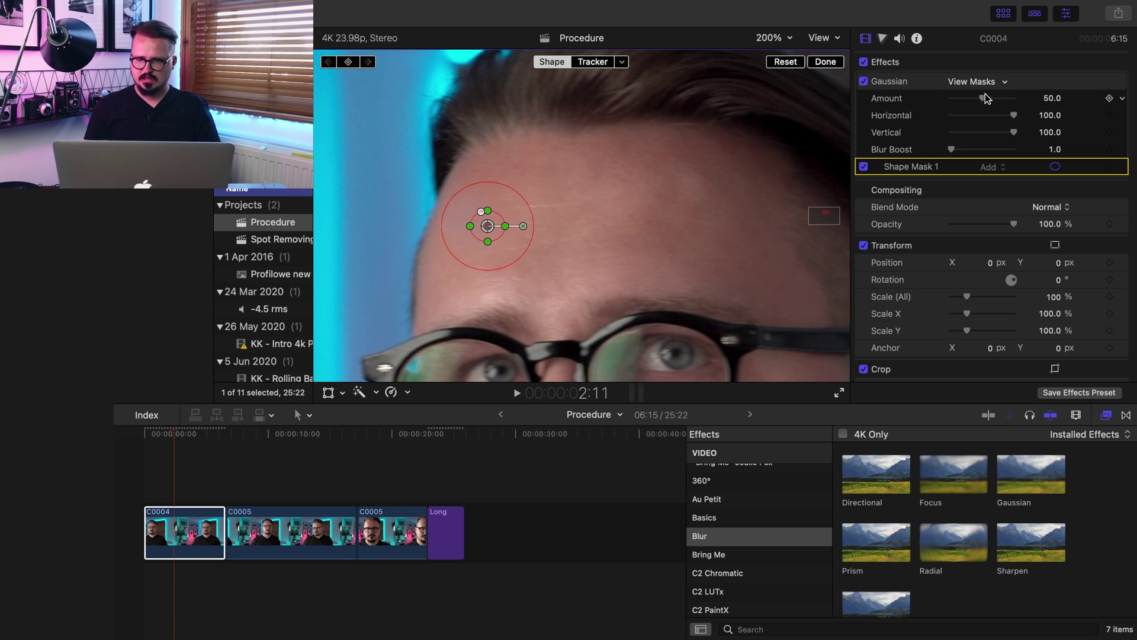
Try Gaussian Amount values up to 100 with mask controls hidden, then return Amount to 0
left_click_drag(982, 98, 1080, 106)
left_click(1055, 168)
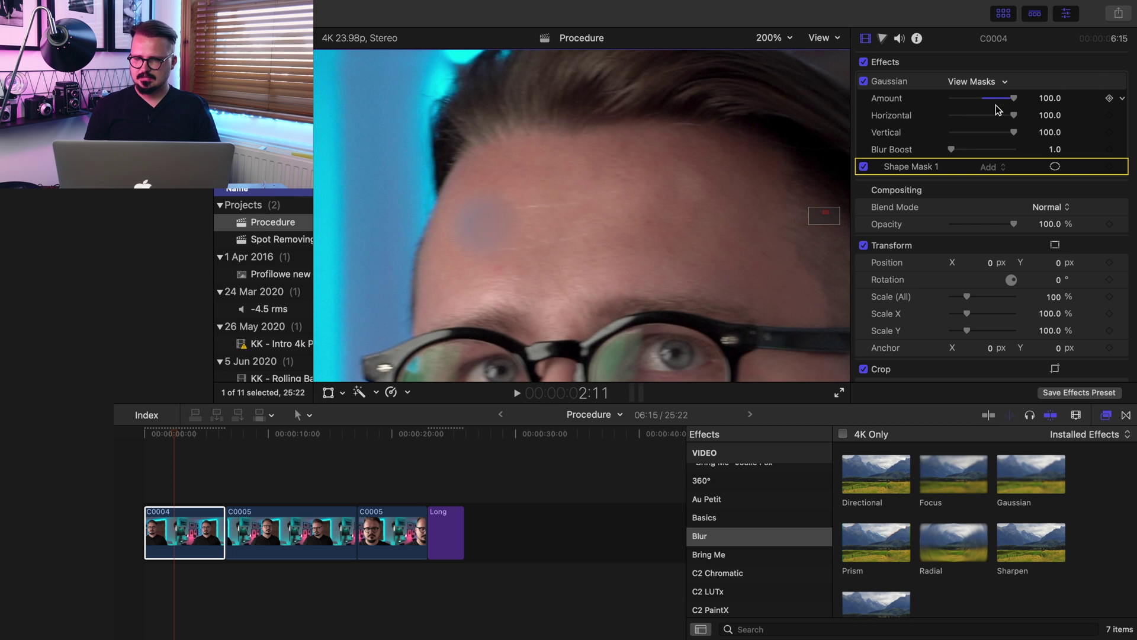
left_click_drag(1017, 101, 754, 122)
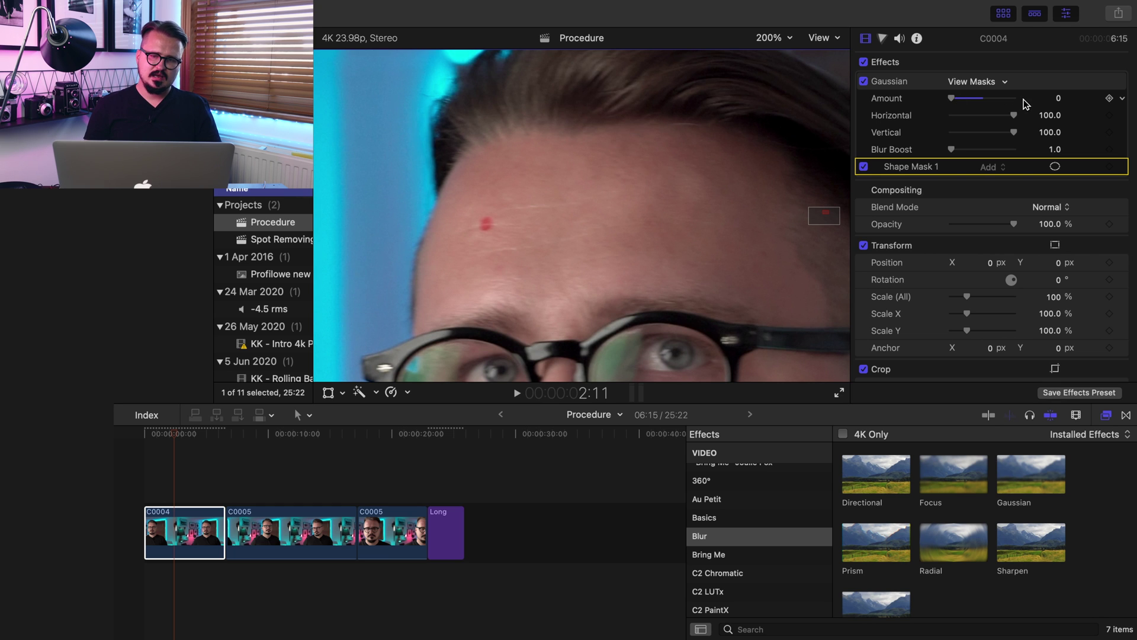
left_click_drag(952, 102, 924, 83)
left_click(823, 38)
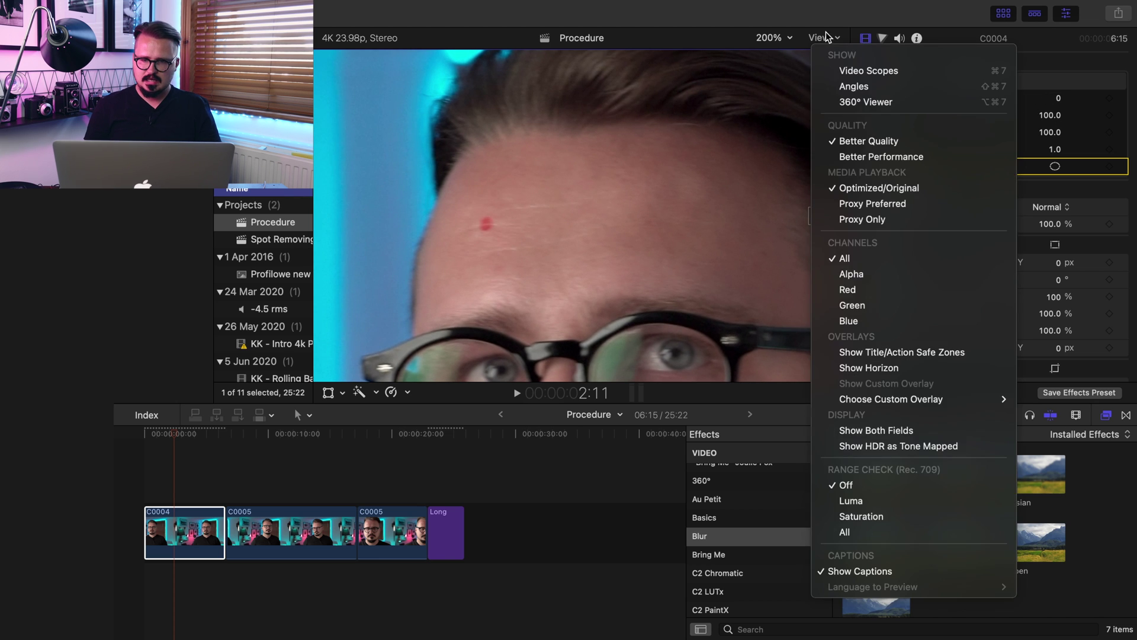
At 400% zoom, set the forehead blur to Amount 25.98 and enlarge the mask's feather ring
left_click(770, 38)
left_click(770, 37)
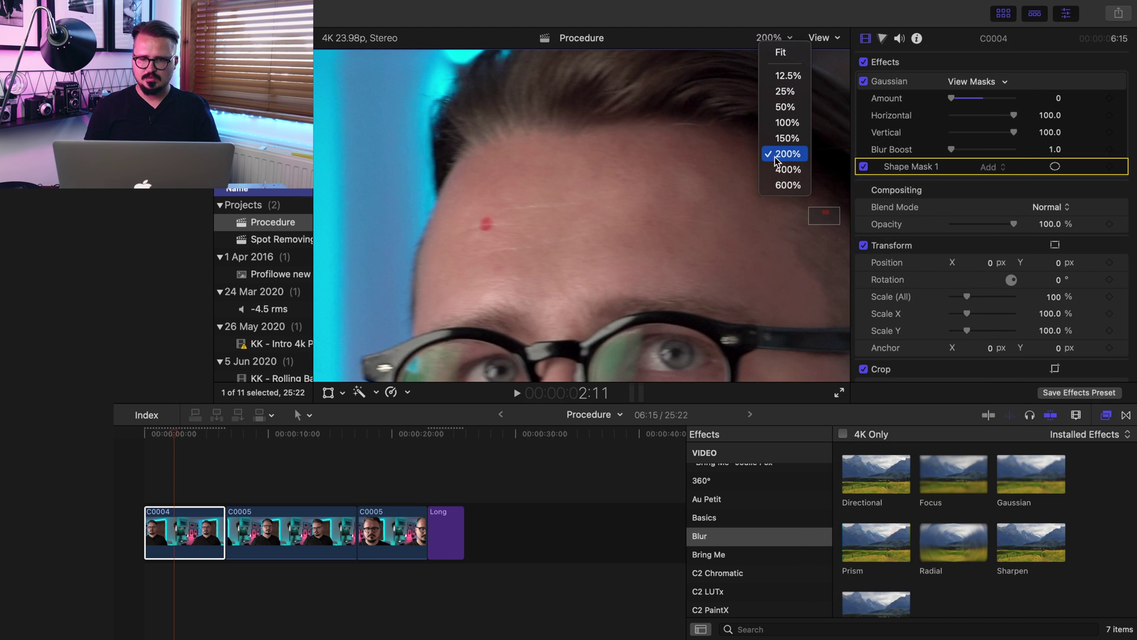
left_click(788, 169)
left_click_drag(825, 213, 824, 215)
mouse_move(951, 99)
left_mouse_down()
mouse_move(981, 104)
mouse_move(958, 105)
mouse_move(968, 105)
left_mouse_up()
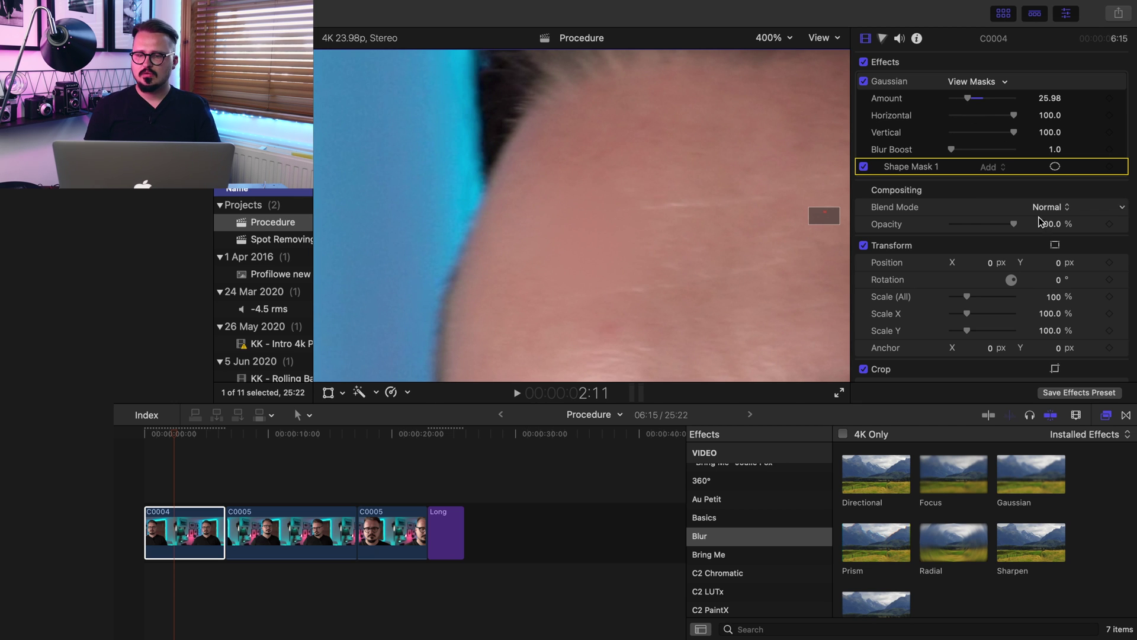
left_click(1055, 167)
left_click_drag(671, 164, 781, 112)
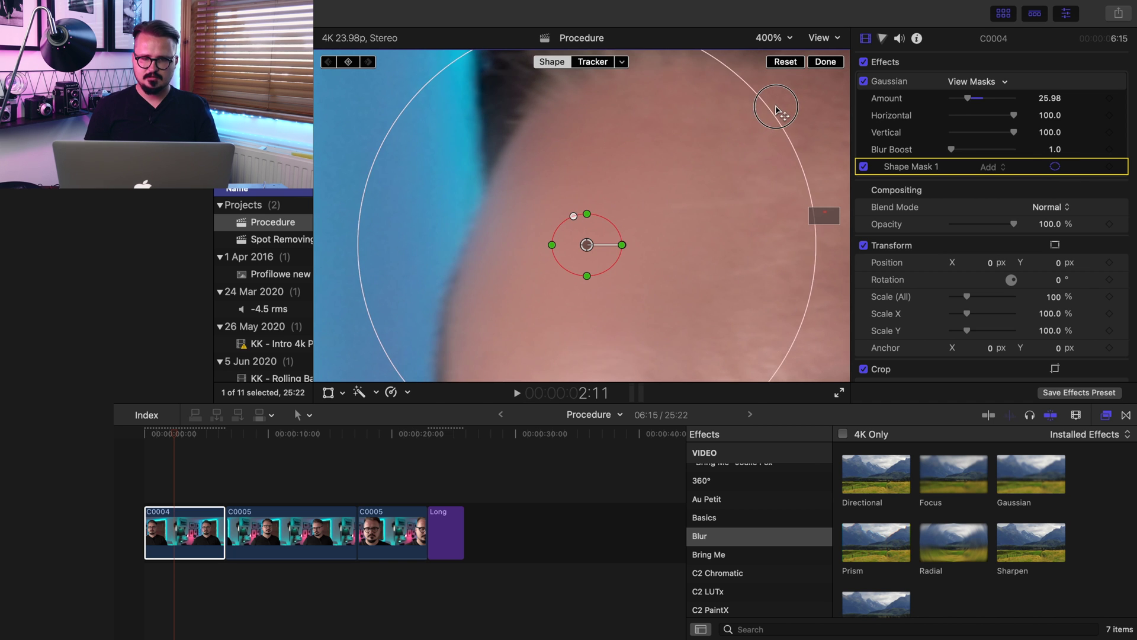
Return the viewer to 200% and pull the feather ring in tight around the red spot
left_click(773, 37)
left_click(774, 153)
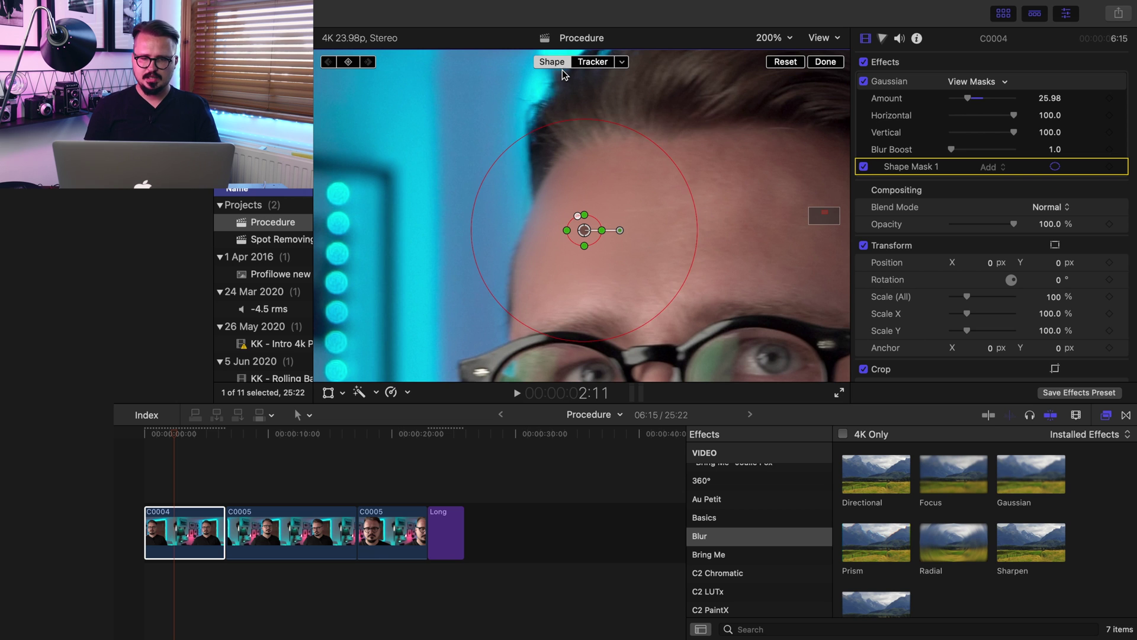
left_click_drag(637, 133, 604, 192)
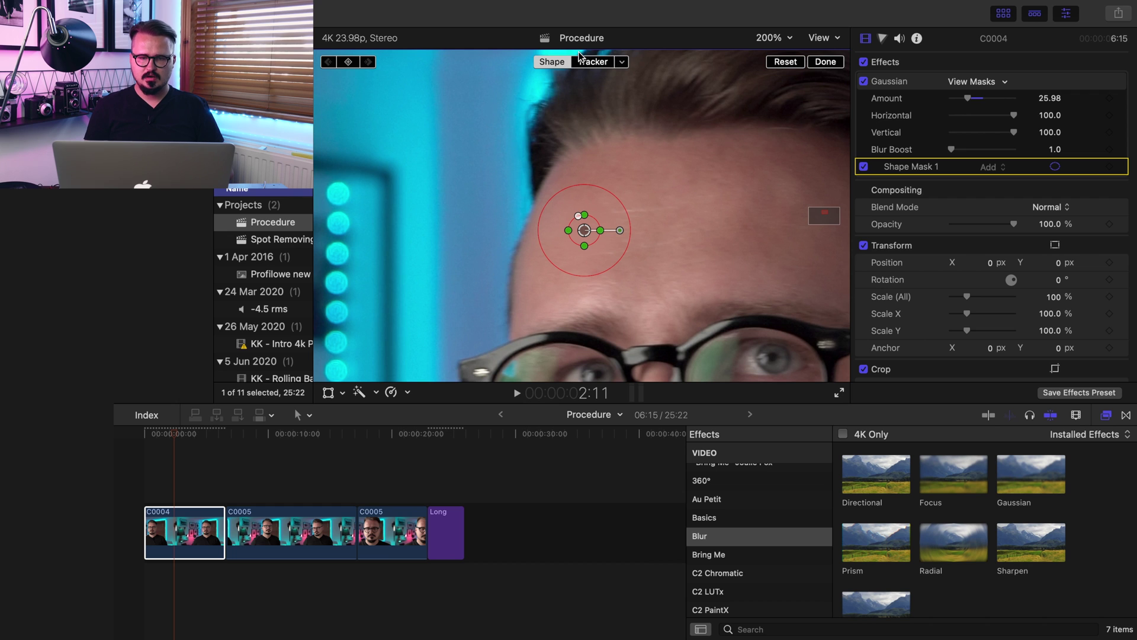
Place a tracker on the forehead spot and analyze Shape Mask 1's motion through C0004
left_click(596, 61)
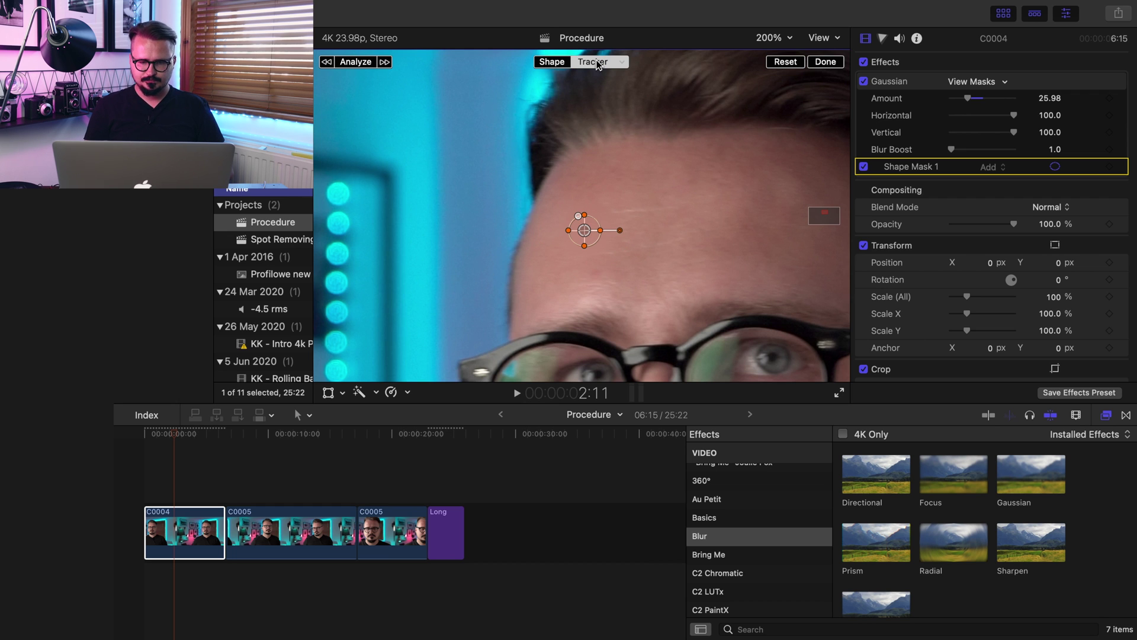
mouse_move(584, 230)
left_mouse_down()
mouse_move(610, 229)
mouse_move(634, 183)
mouse_move(593, 204)
mouse_move(582, 231)
left_mouse_up()
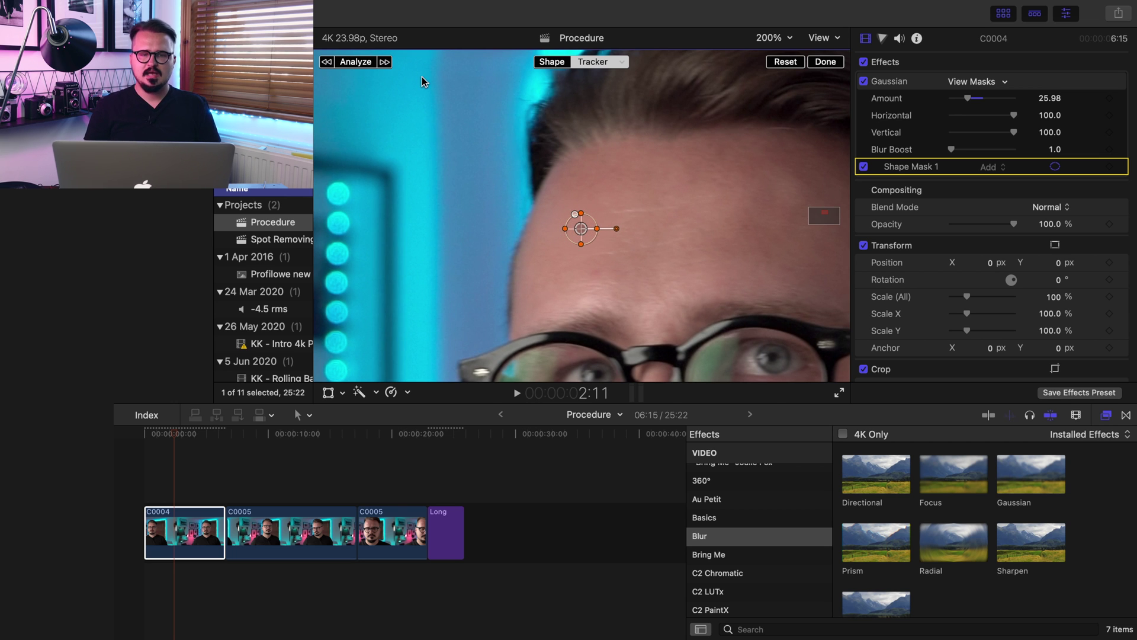
left_click(357, 61)
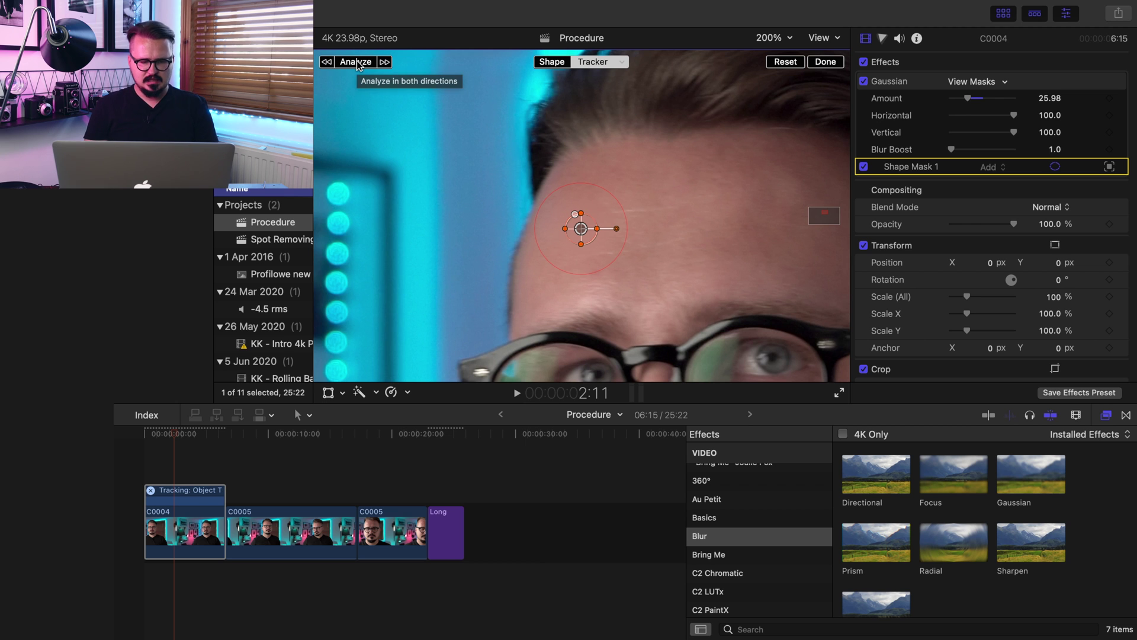
Play C0004 from the start to check that the mask follows the spot
left_click_drag(166, 433, 115, 439)
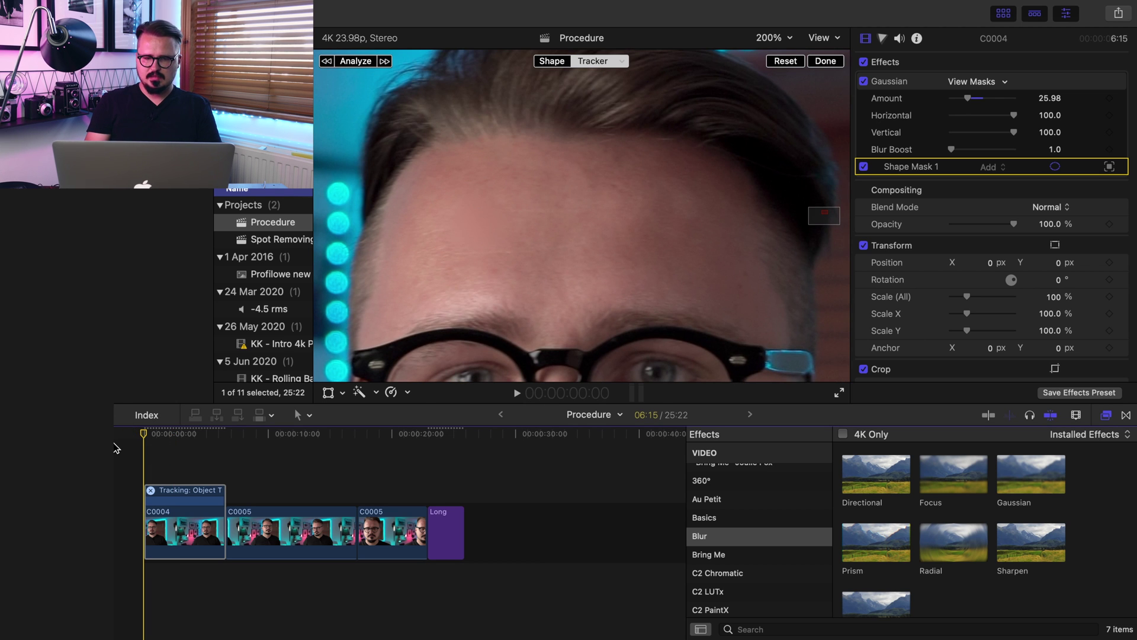
key("space")
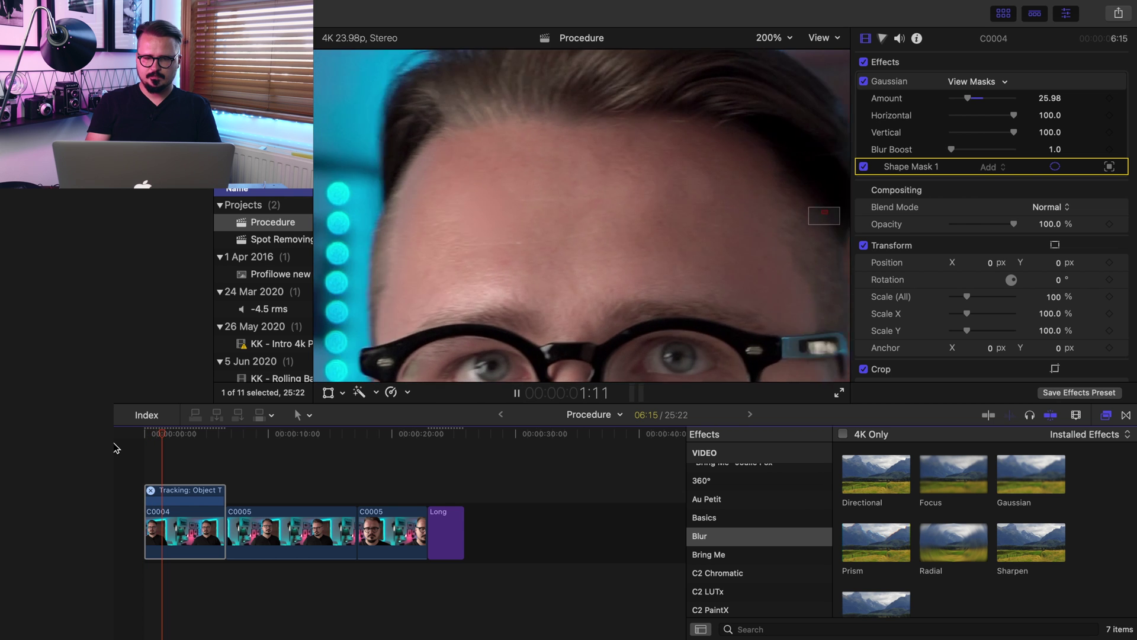
key("space")
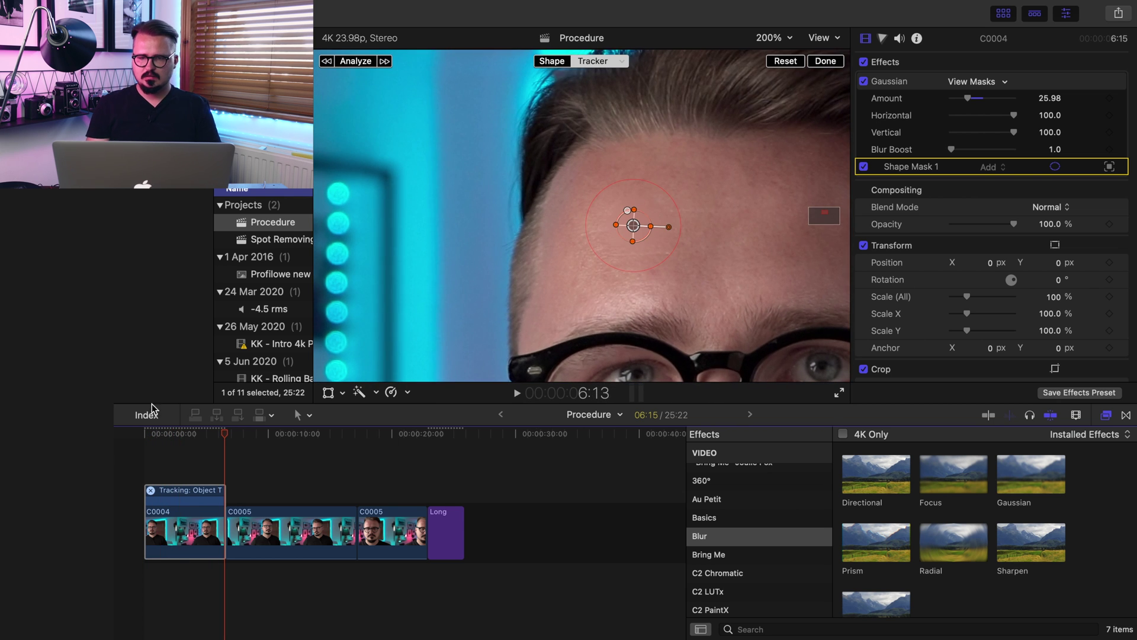
left_click(773, 39)
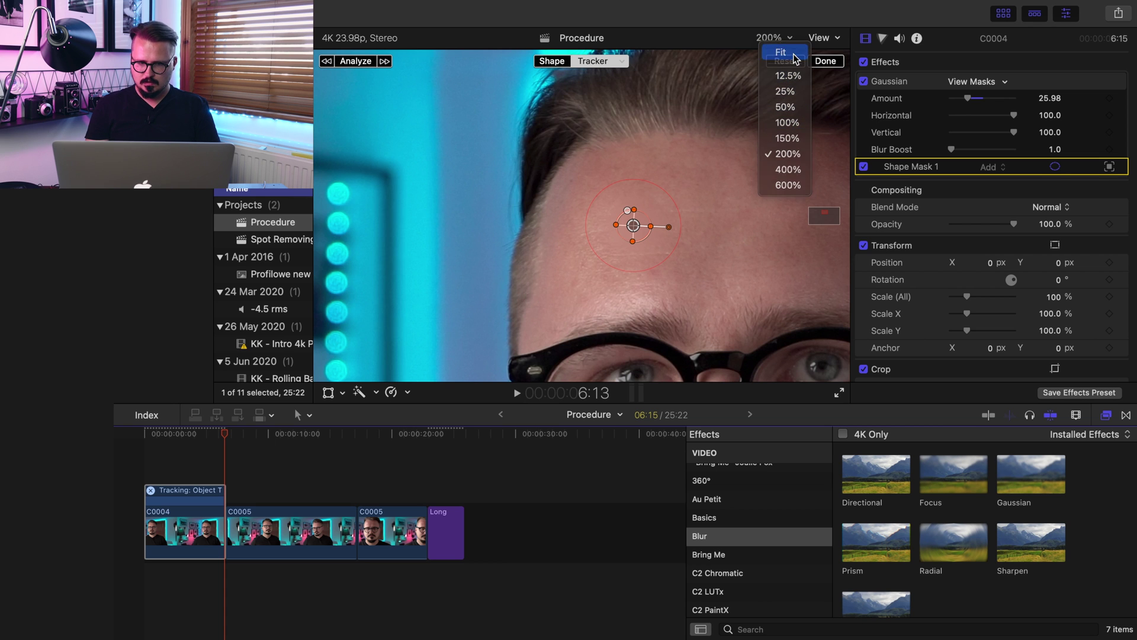
Show the full frame at 50% and play C0004 from the start to review the tracked blur
left_click(786, 107)
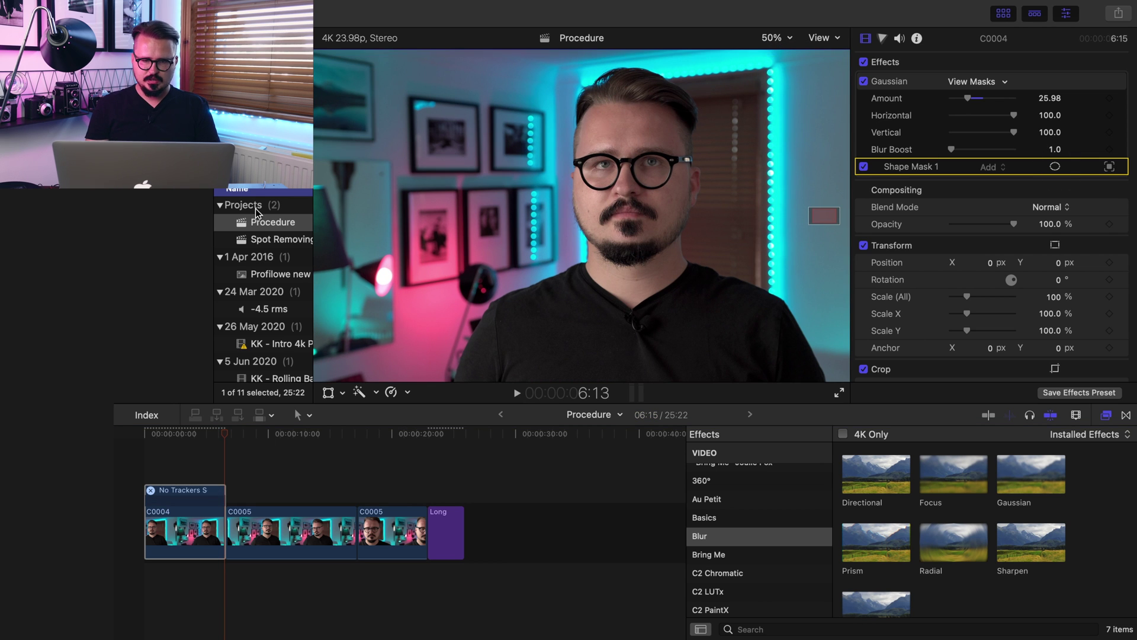
left_click(181, 524)
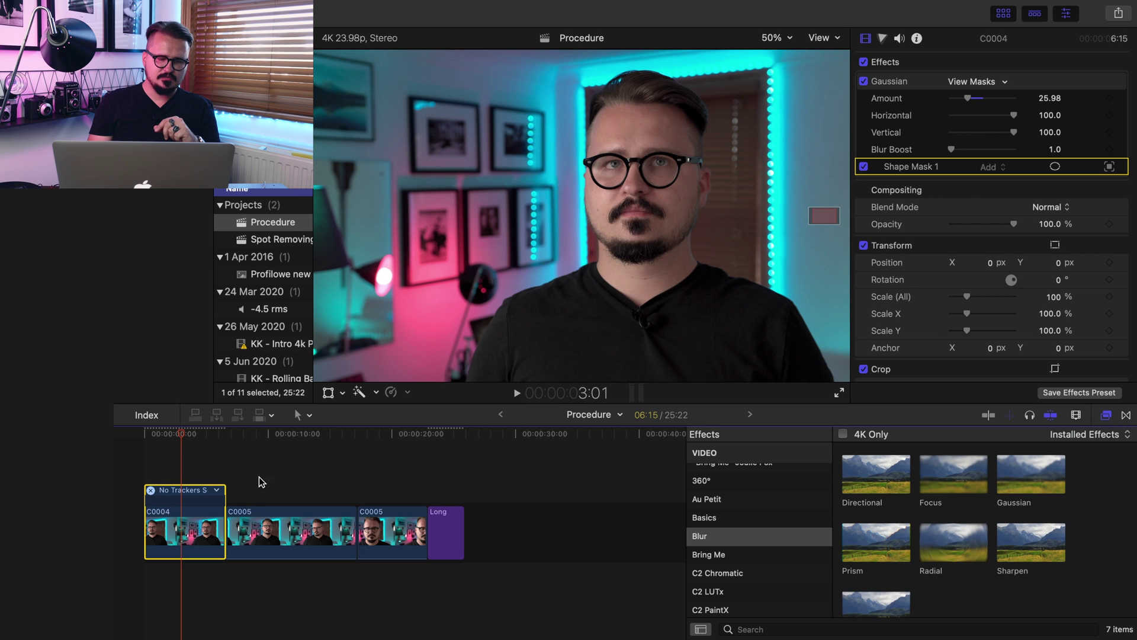
left_click(164, 524)
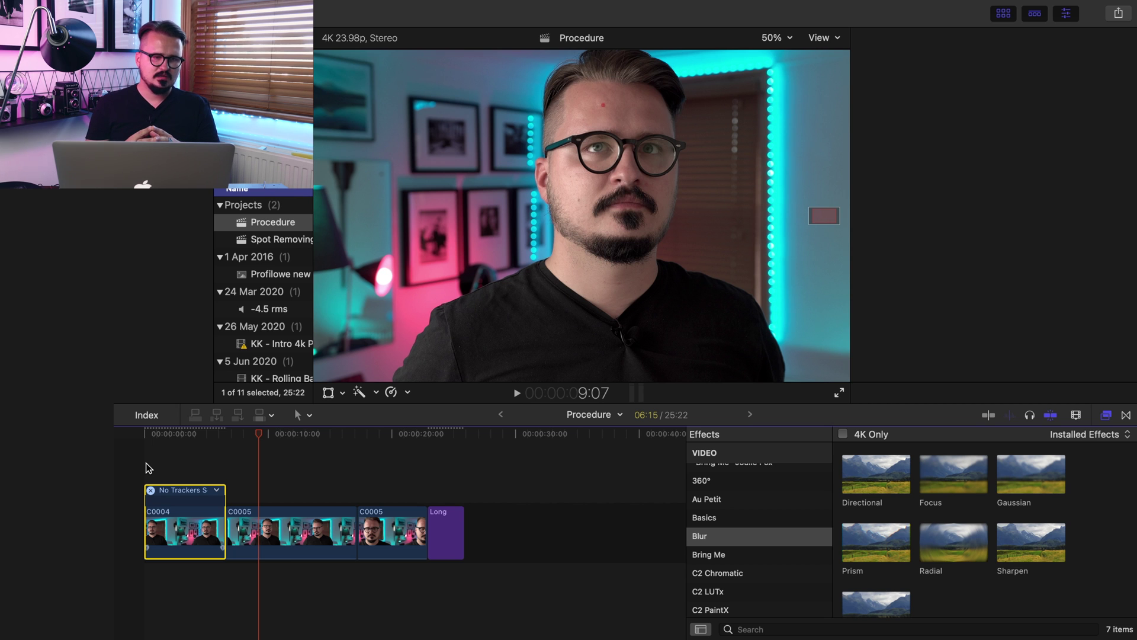
left_click(116, 499)
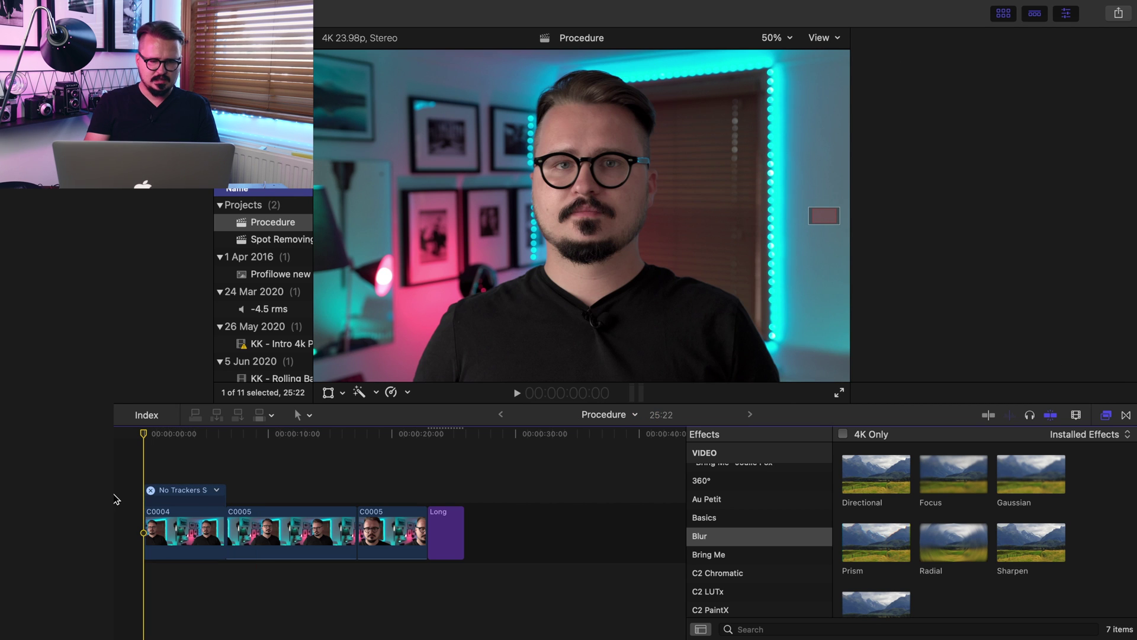
left_click(517, 393)
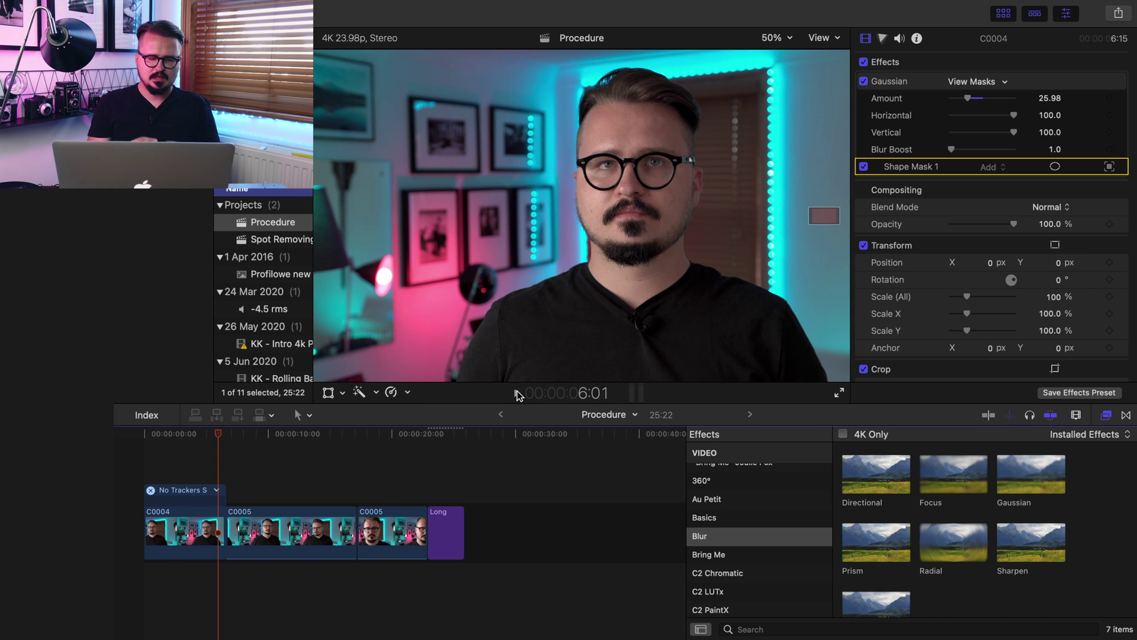
left_click(822, 38)
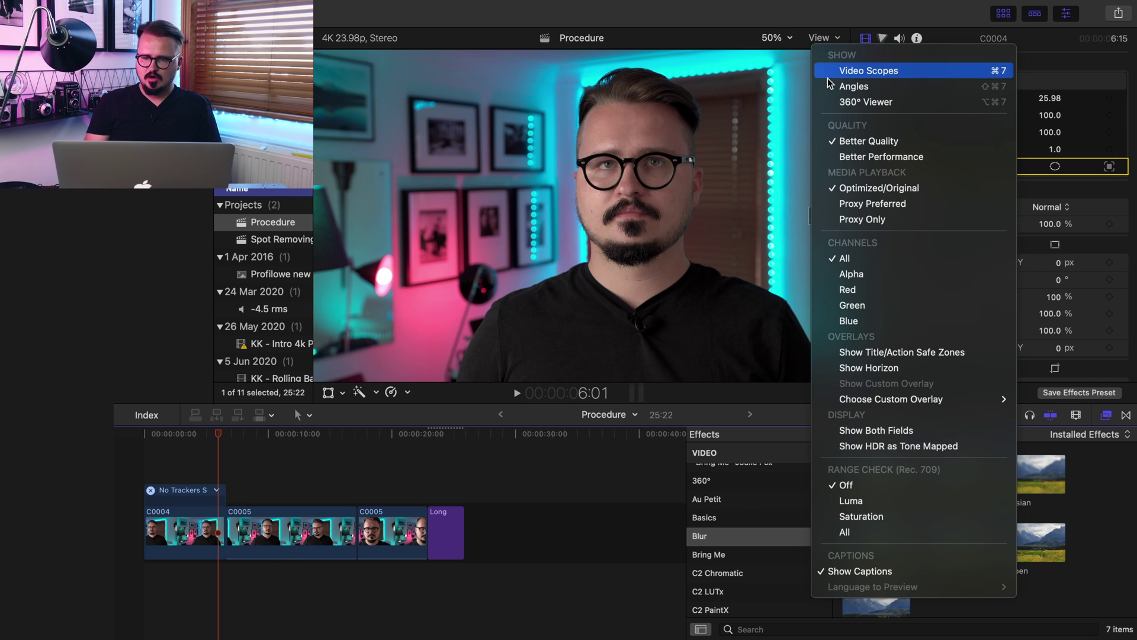
left_click(770, 37)
left_click(776, 36)
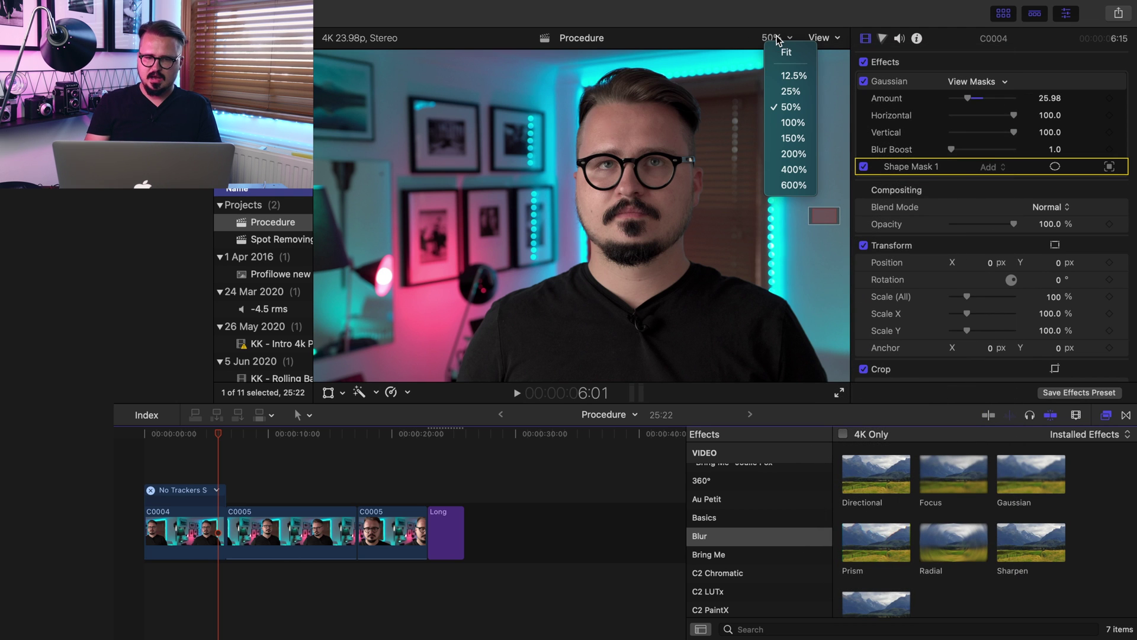
Search effects for 'skin' in All Video & Audio and apply Skin Smoother 2 to C0004
left_click(788, 122)
left_click_drag(820, 214, 826, 212)
key("super+f")
type("skin")
scroll(755, 567, "up", 5)
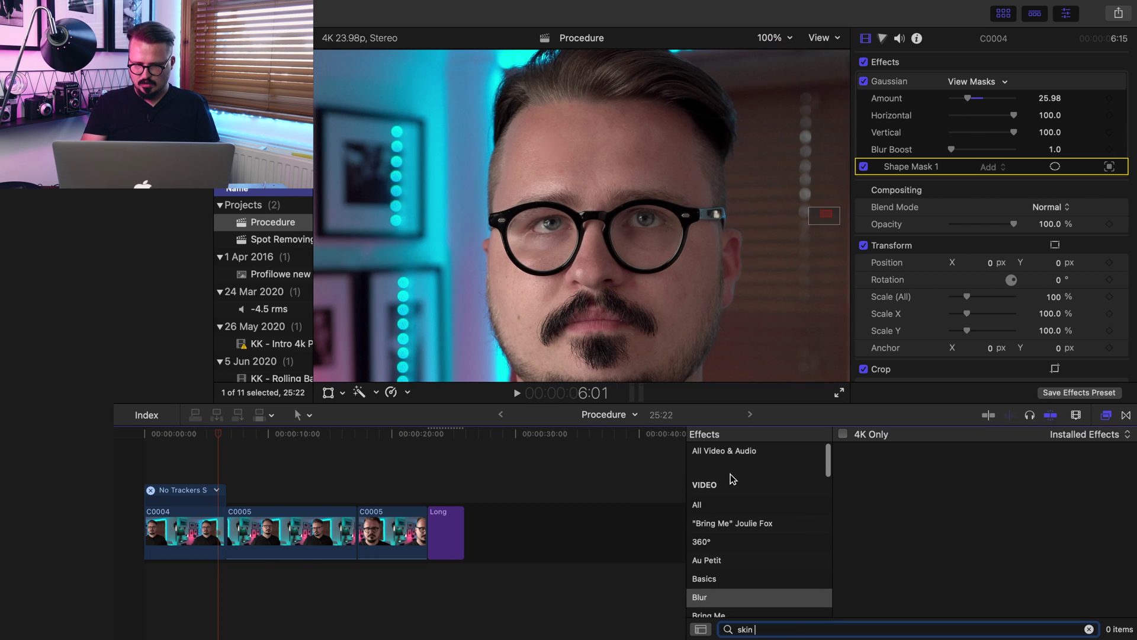
left_click(741, 449)
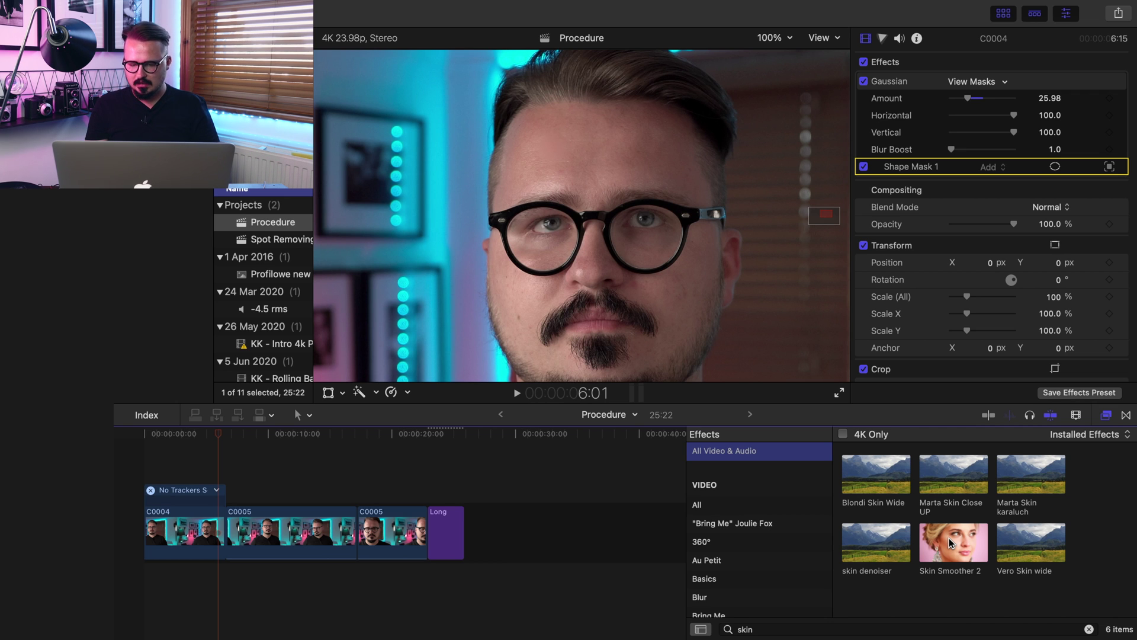
left_click_drag(948, 538, 172, 532)
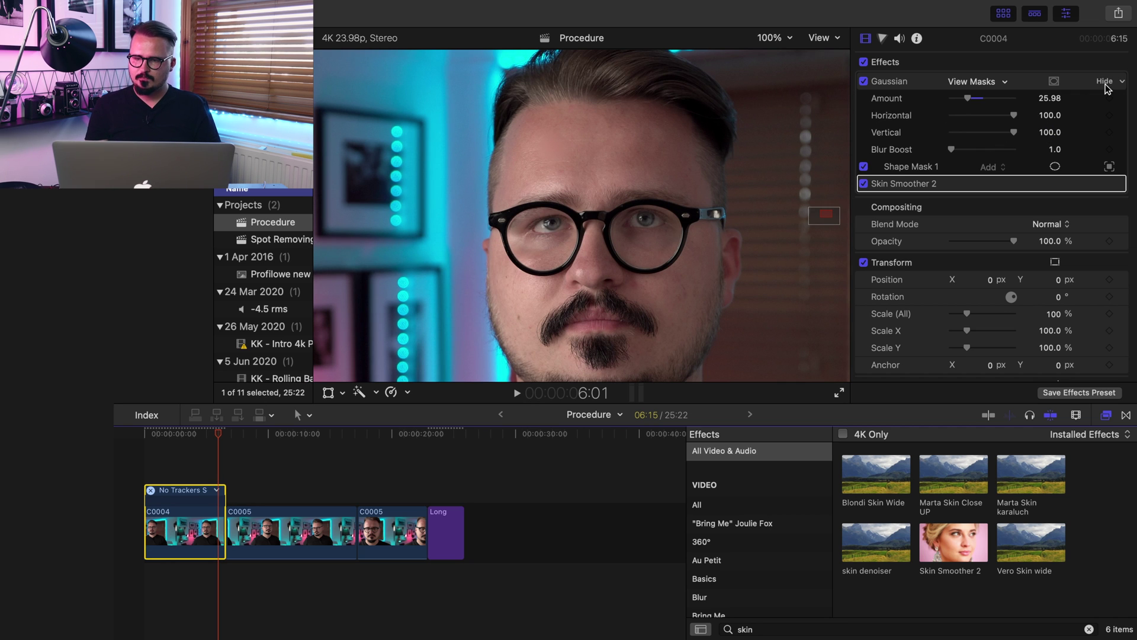
Collapse Gaussian, expand Skin Smoother 2, and add a Color Mask to it
left_click(1106, 81)
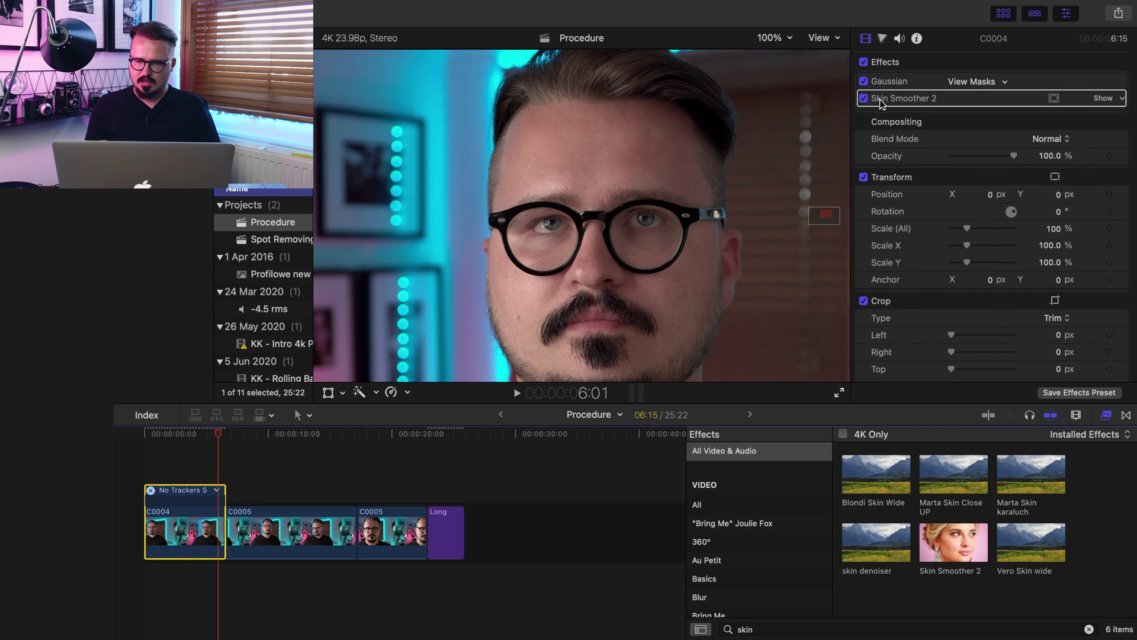
left_click(1105, 99)
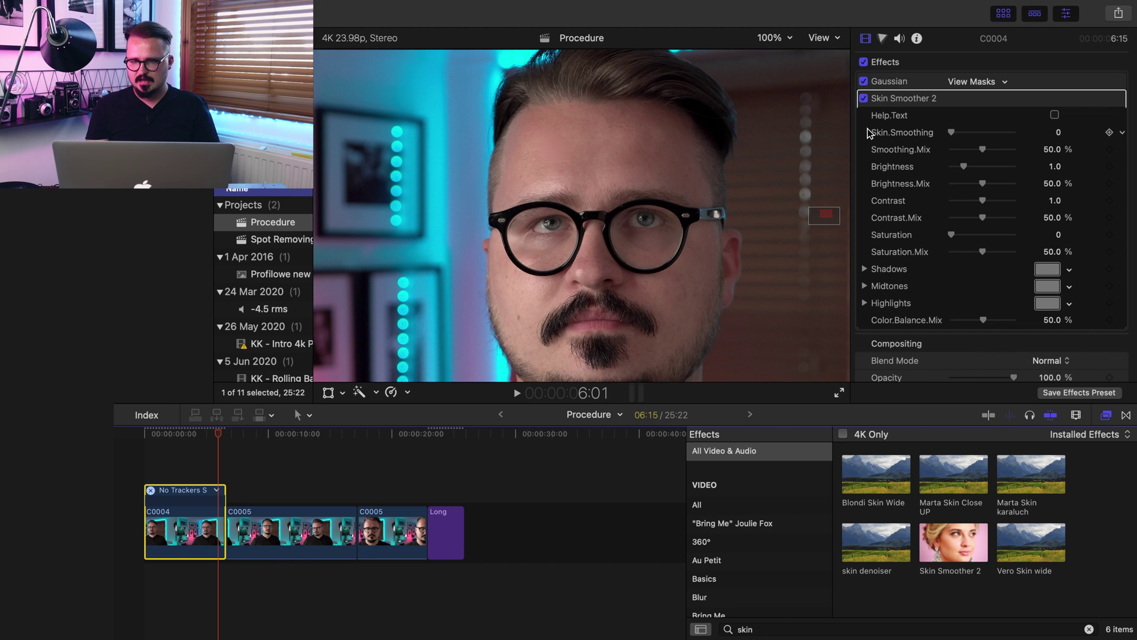
mouse_move(1052, 99)
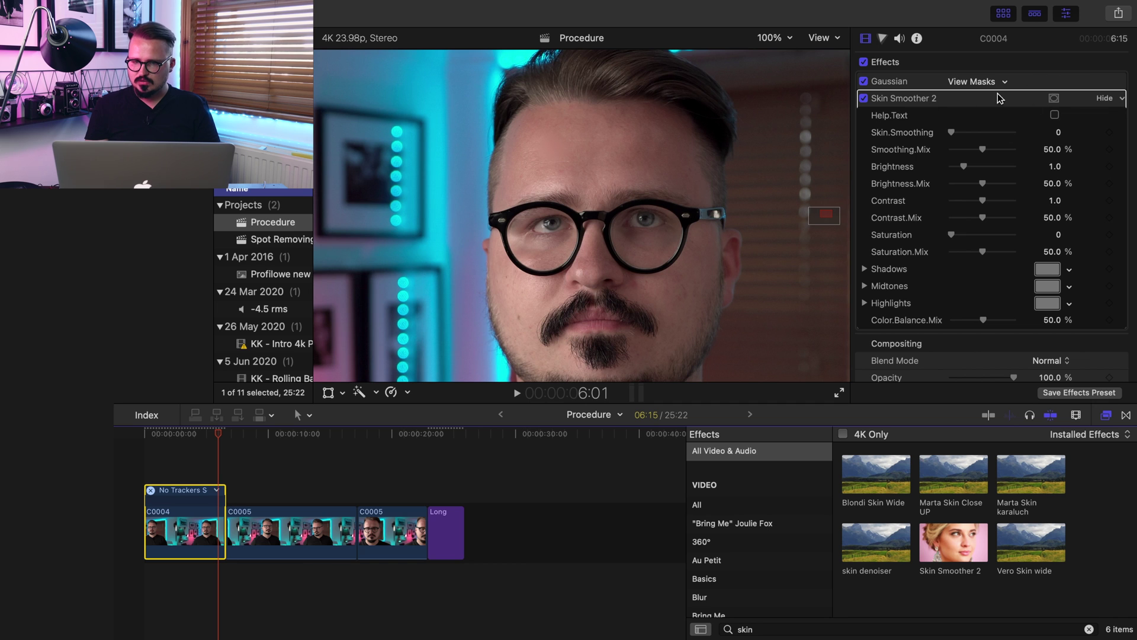
left_click(1055, 98)
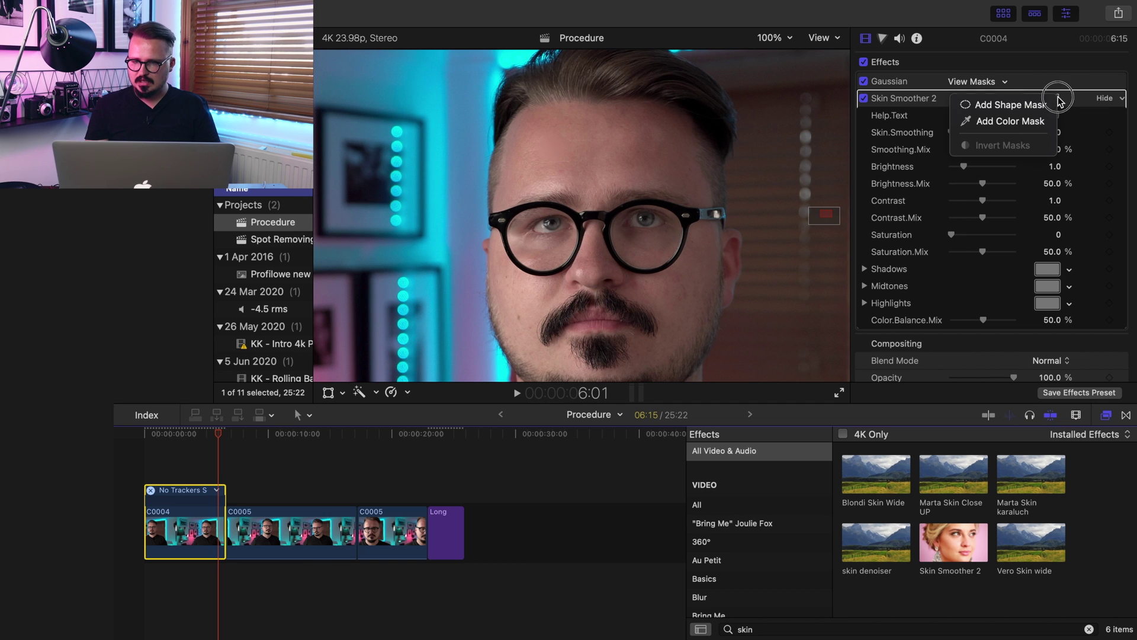
left_click(1015, 121)
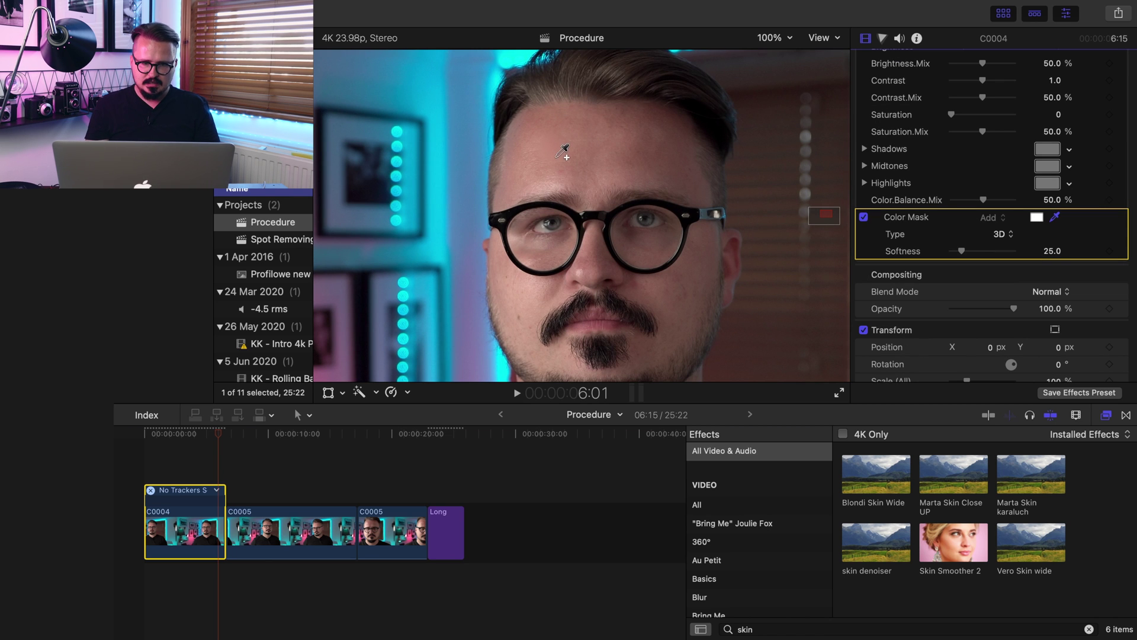
Sample the forehead skin tone with the eyedropper to define the colour mask
left_click_drag(571, 150, 543, 127)
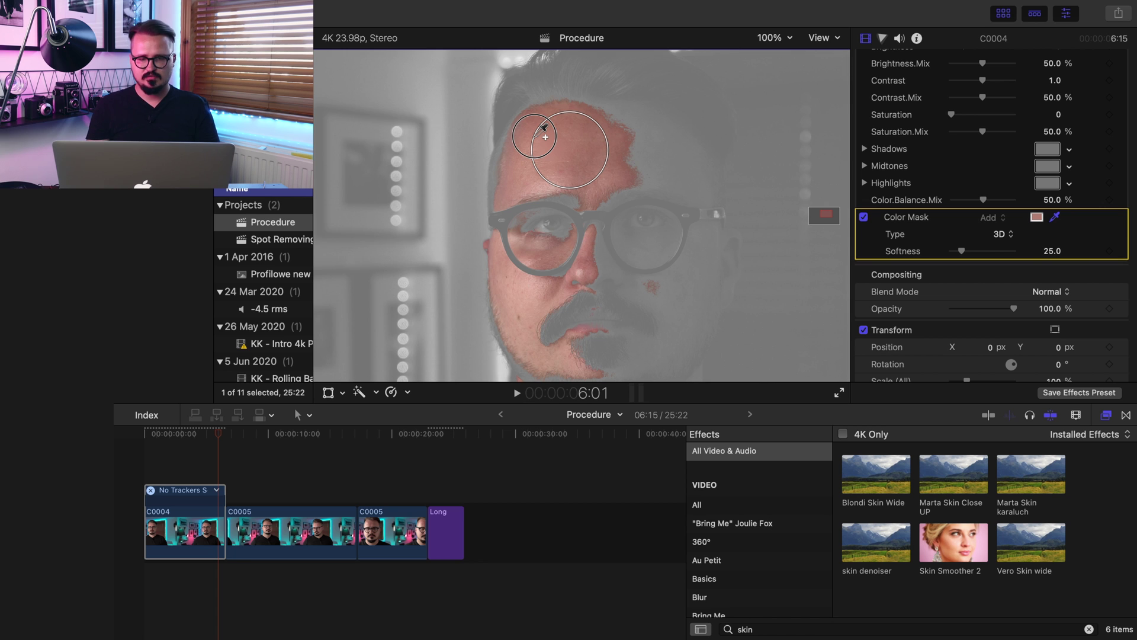
left_click_drag(540, 131, 563, 123)
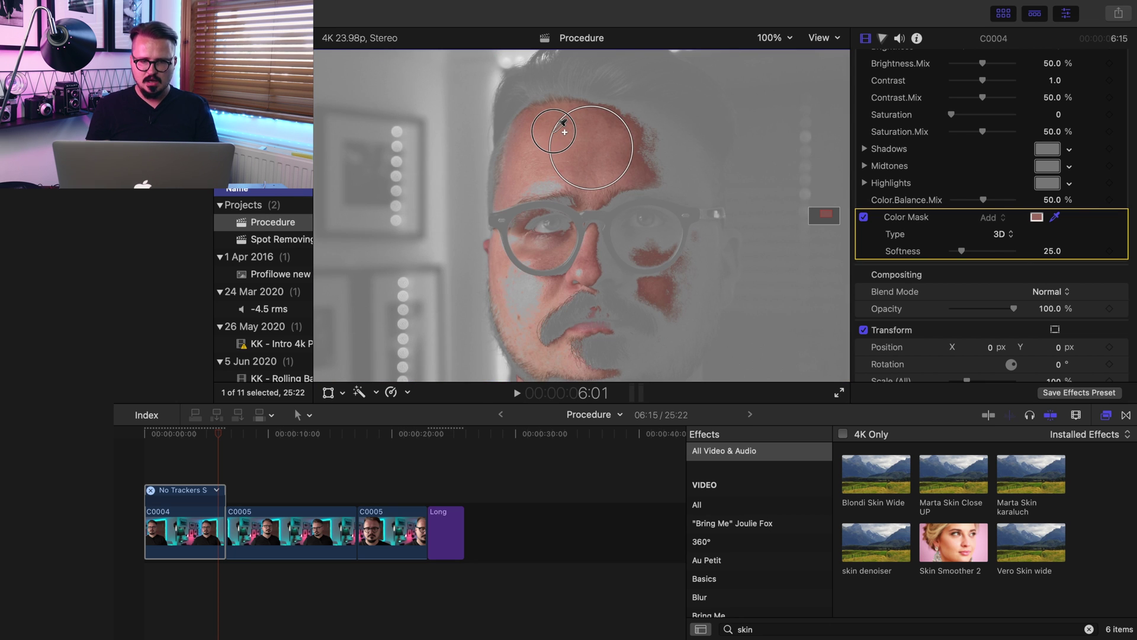
left_click_drag(563, 124, 521, 153)
scroll(1123, 120, "up", 4)
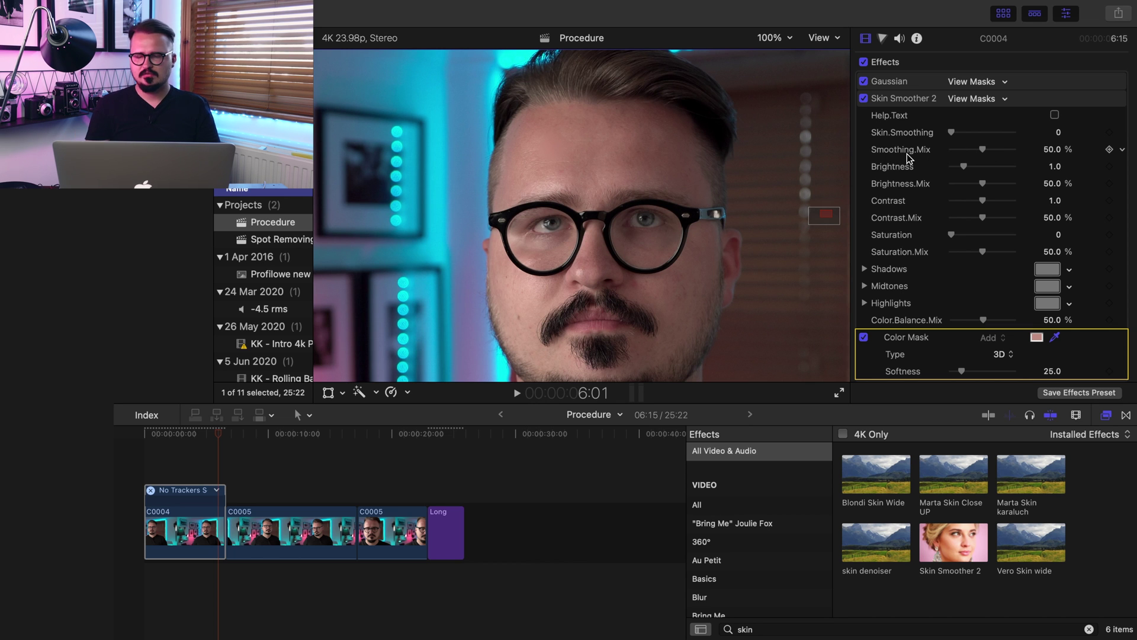
Try extreme Skin.Smoothing and Smoothing.Mix values, then settle at 43.59 and 31.08 %
left_click_drag(982, 151, 1051, 159)
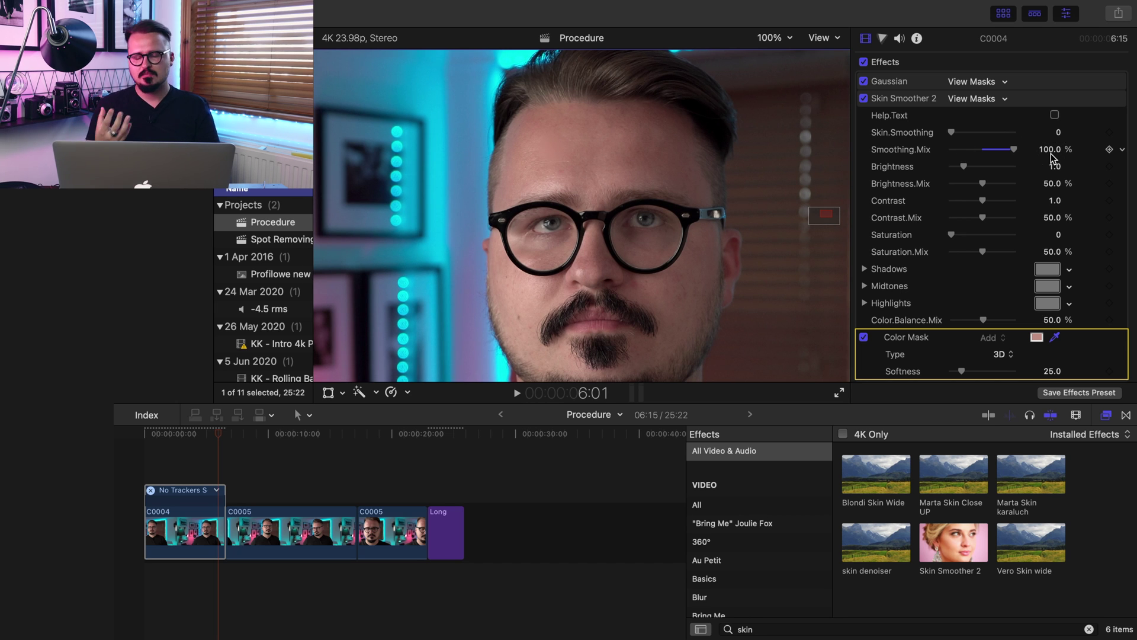
left_click_drag(1054, 133, 1059, 142)
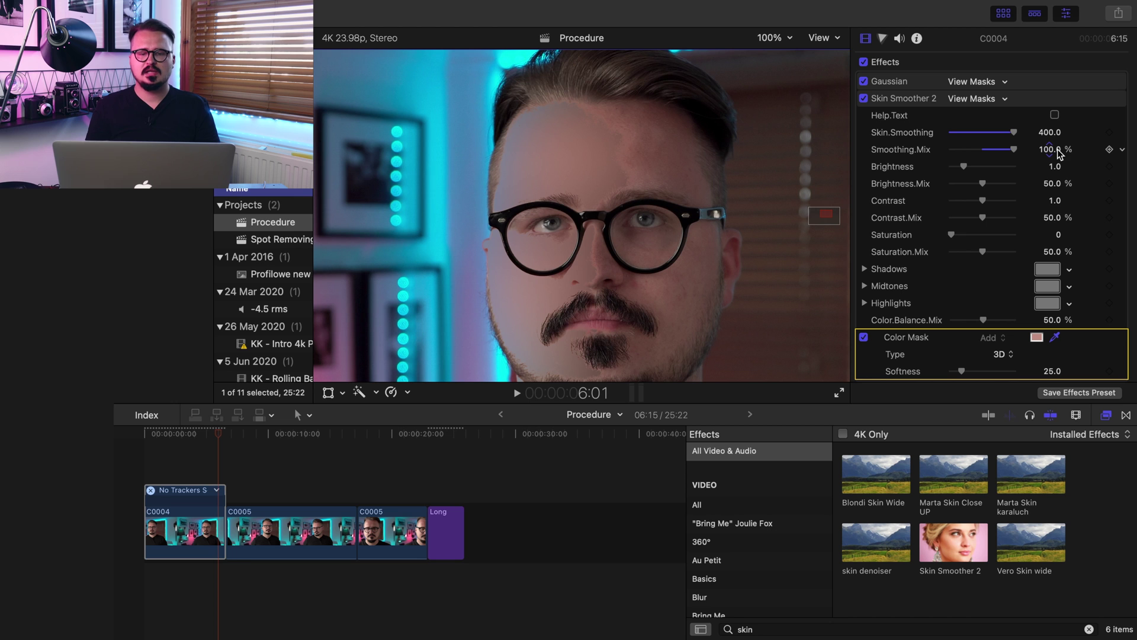
left_click_drag(1013, 132, 966, 137)
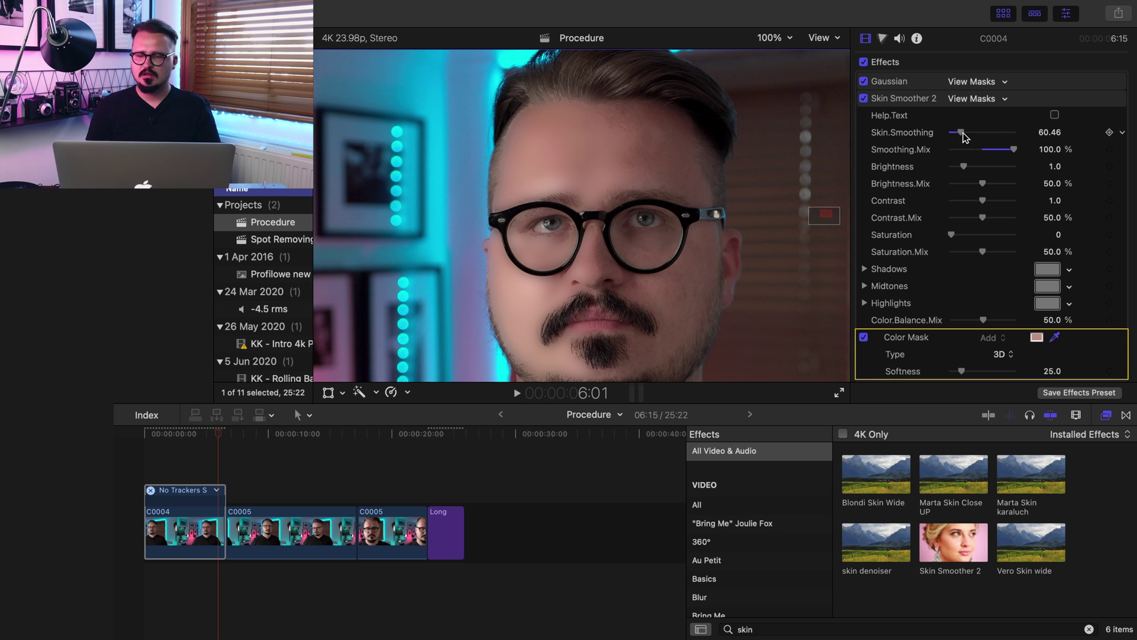
left_click_drag(961, 132, 956, 136)
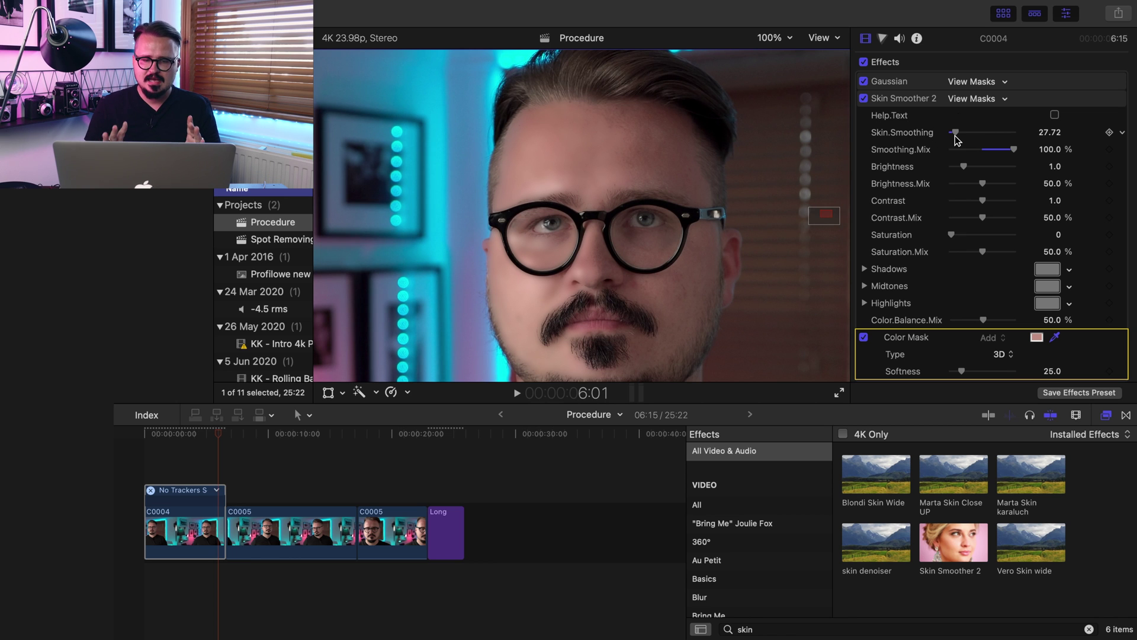
left_click_drag(1014, 149, 871, 151)
left_click_drag(959, 152, 924, 168)
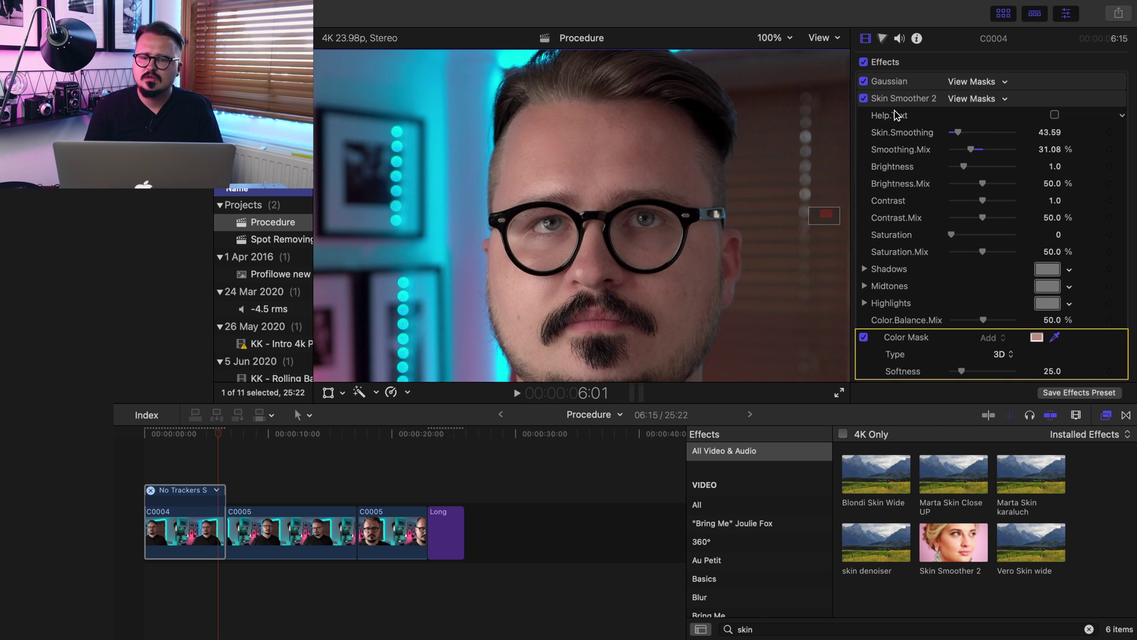
Toggle Skin Smoother 2 off and on twice to compare the smoothing
left_click(863, 99)
left_click(863, 99)
left_click(863, 99)
left_click(863, 99)
Zoom the viewer to 150%, then to 200%
left_click(768, 38)
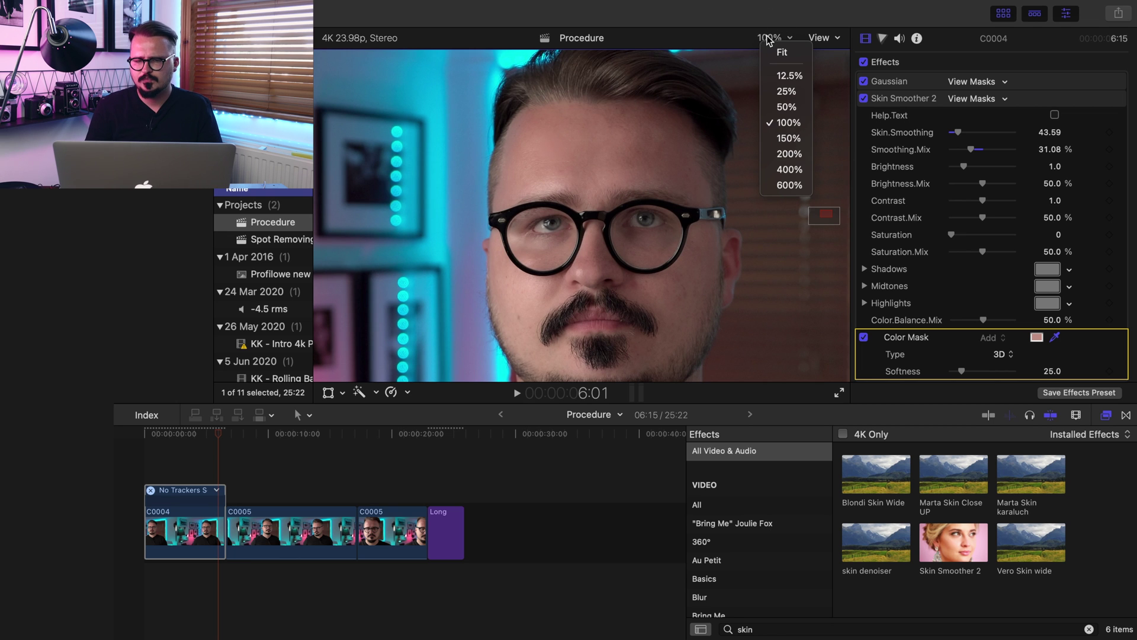
left_click(788, 138)
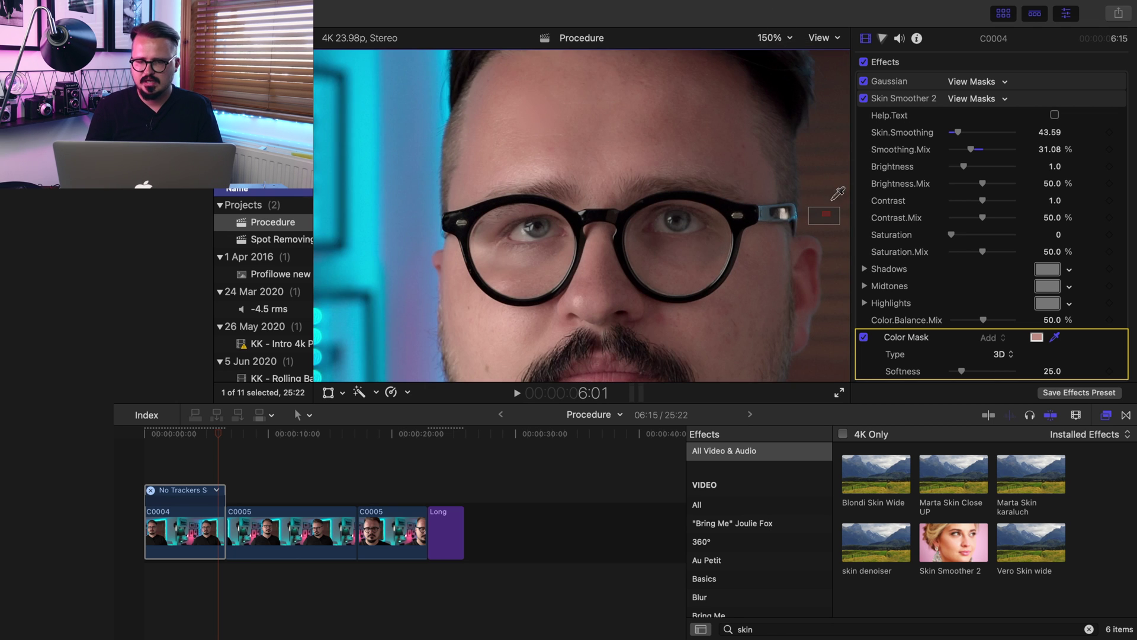
scroll(825, 215, "up", 10)
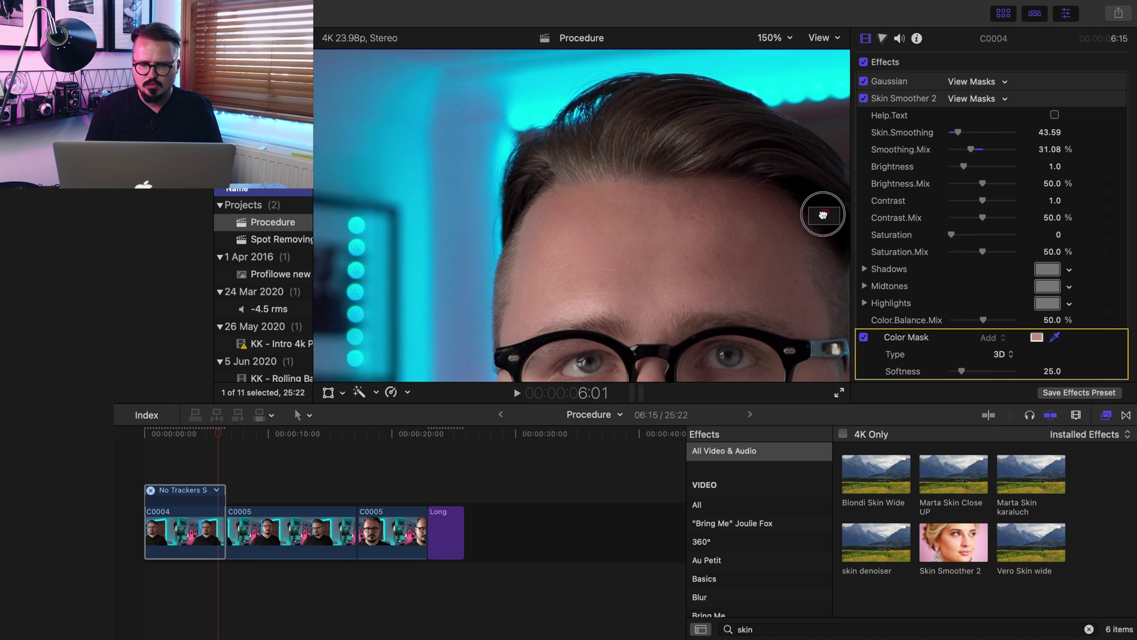
scroll(823, 214, "down", 5)
left_click(773, 37)
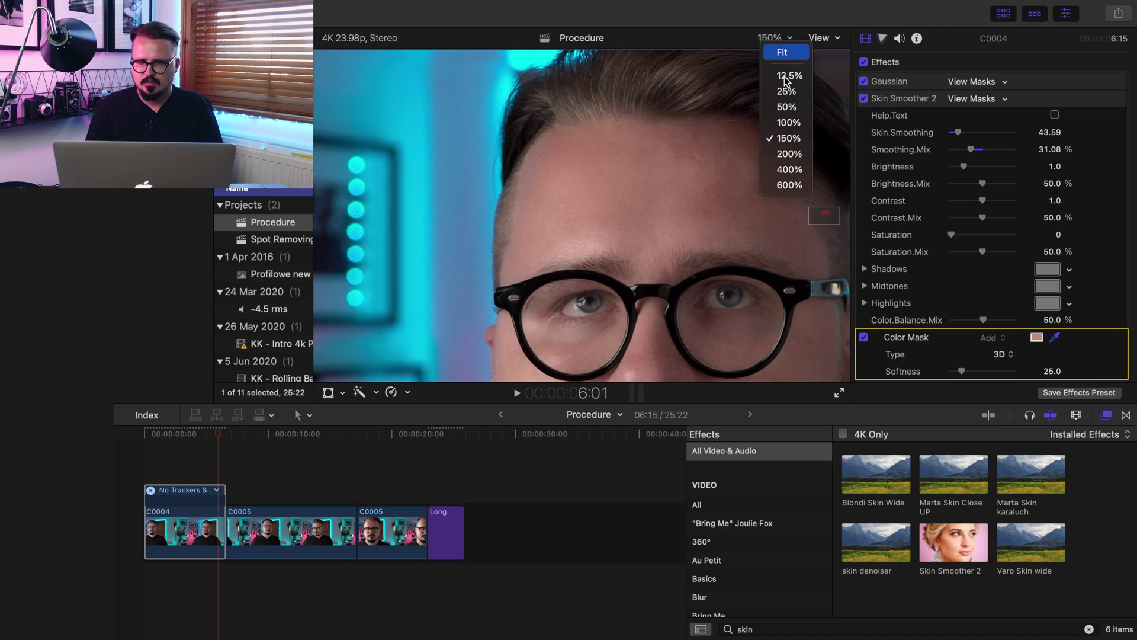
left_click(790, 153)
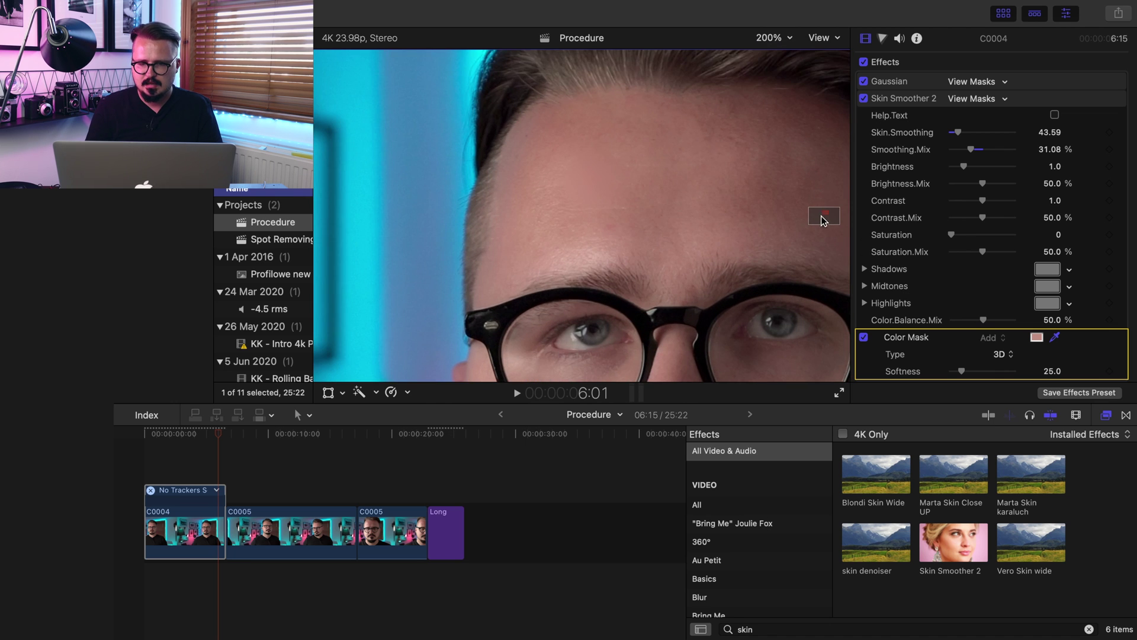
scroll(822, 216, "down", 3)
scroll(822, 214, "up", 5)
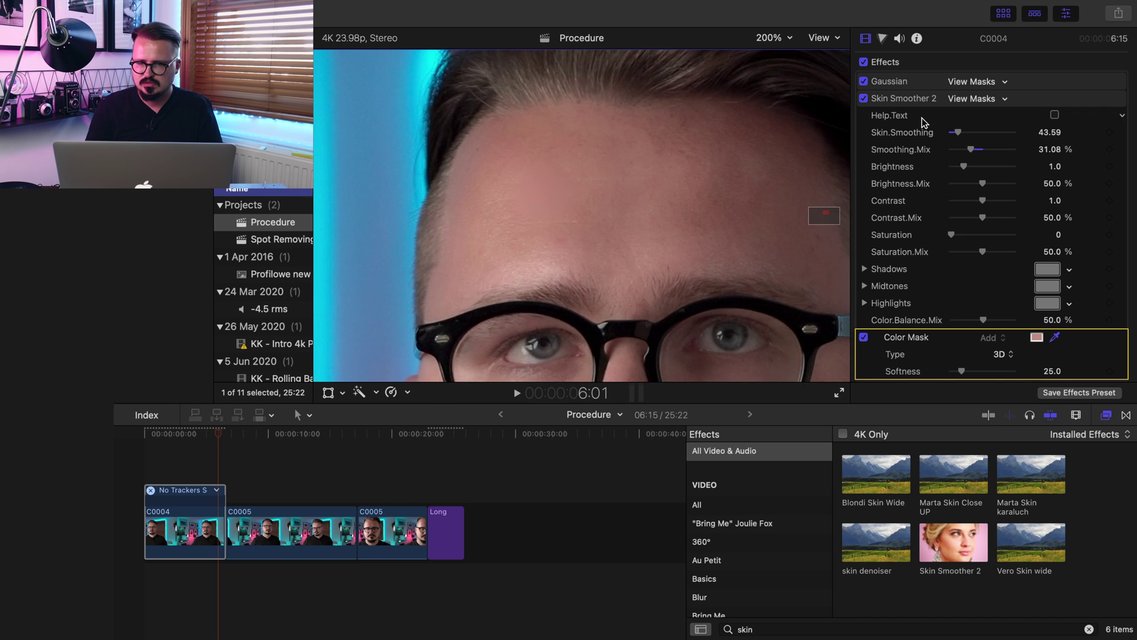
Raise Skin.Smoothing to 88.48 and bring up the Gaussian's Shape Mask 1 controls
left_click(863, 98)
left_click(863, 98)
left_click(863, 99)
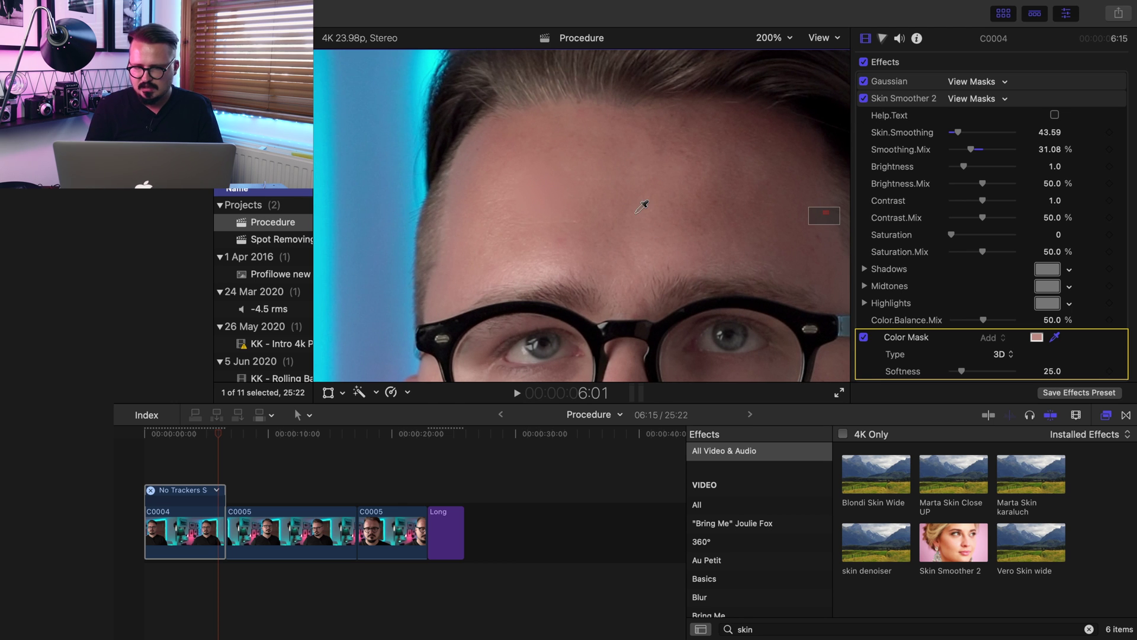
left_click_drag(958, 133, 976, 155)
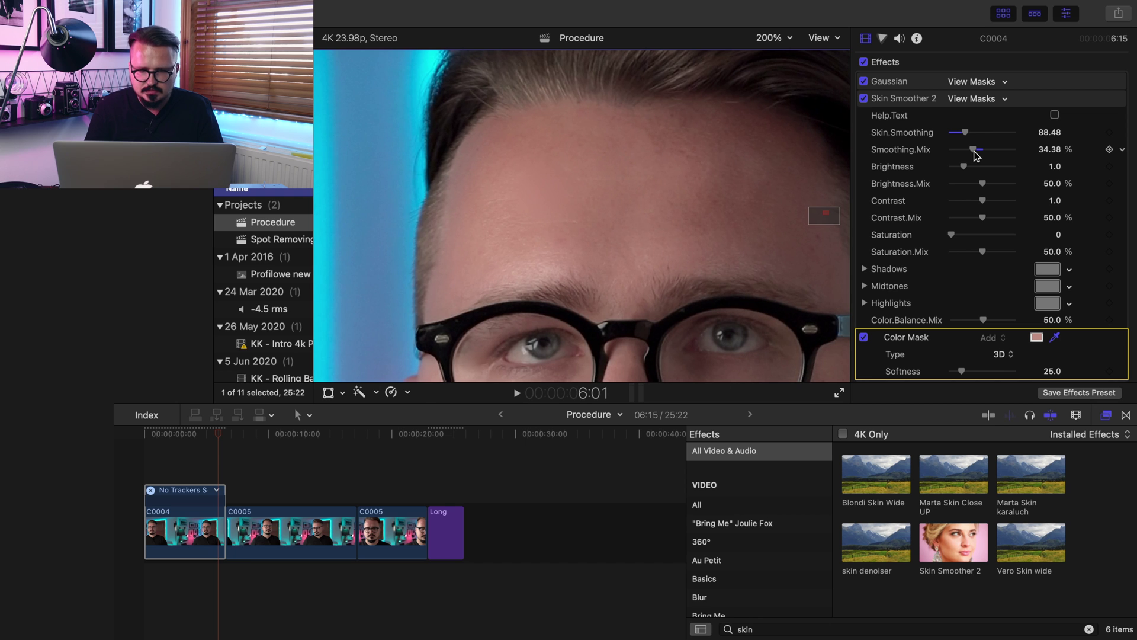
left_click(864, 99)
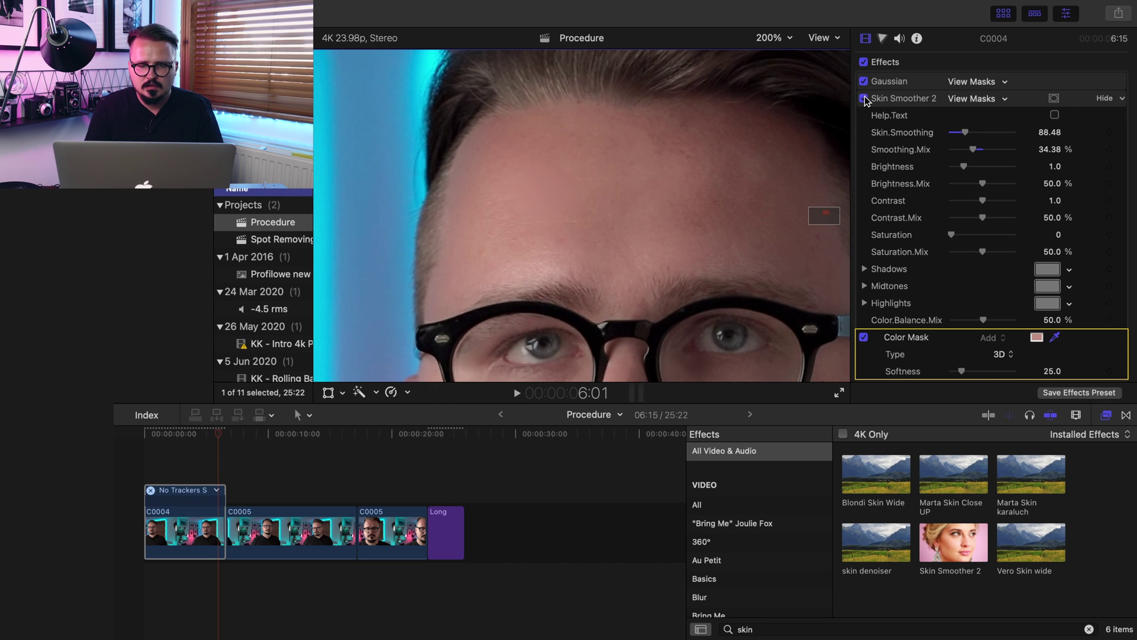
left_click(864, 99)
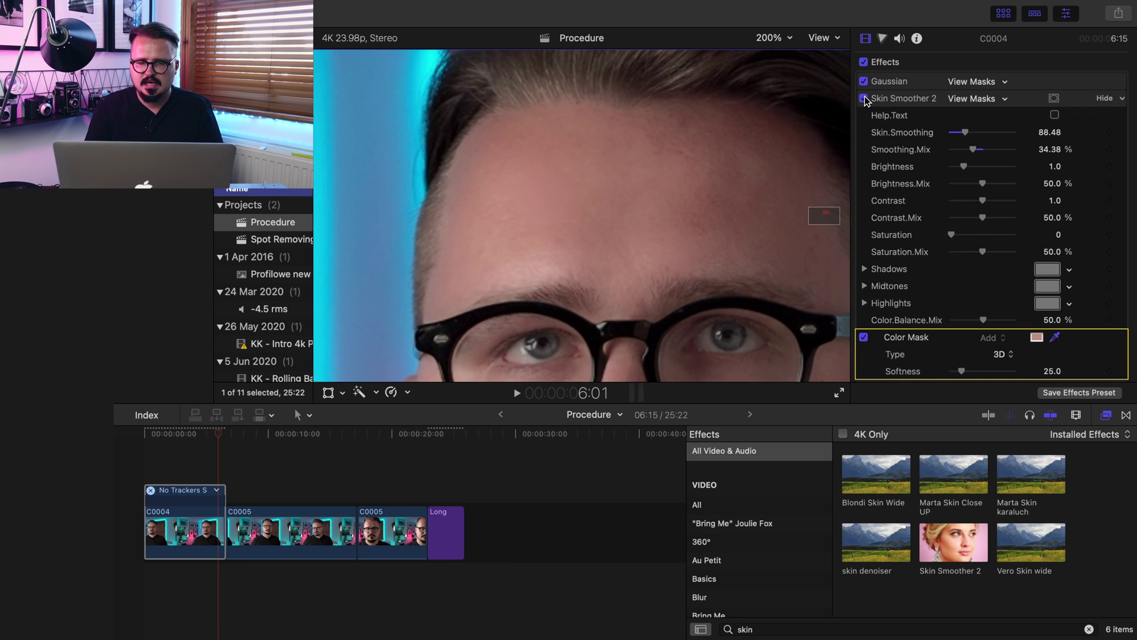
left_click(1103, 81)
left_click(1055, 167)
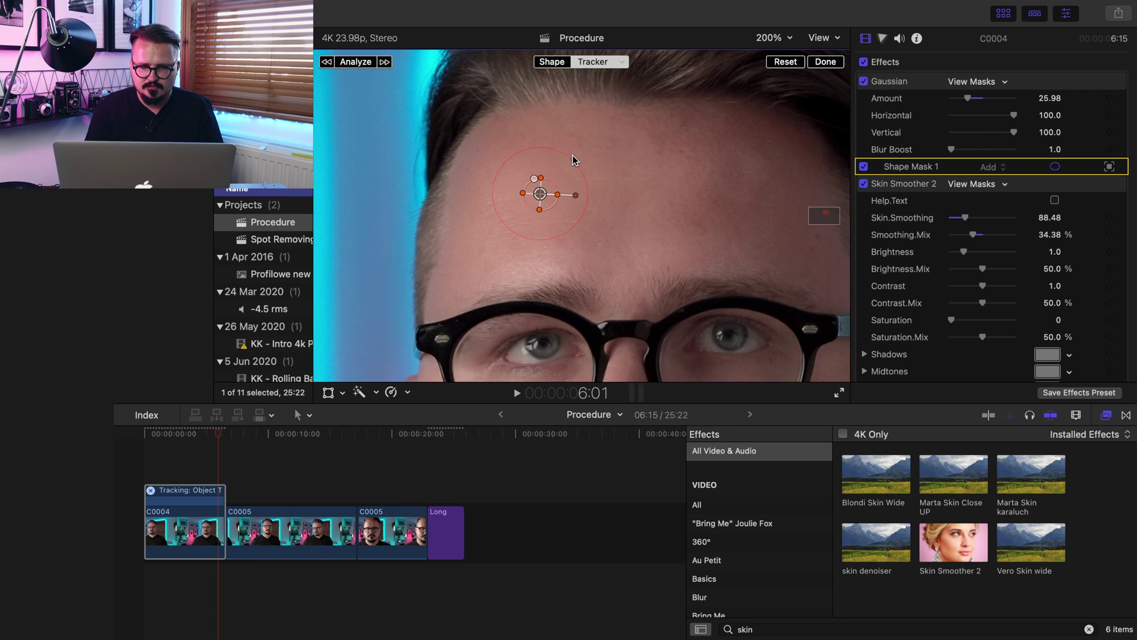
Widen the Gaussian shape mask's feather edge and collapse the Gaussian settings
left_click(548, 64)
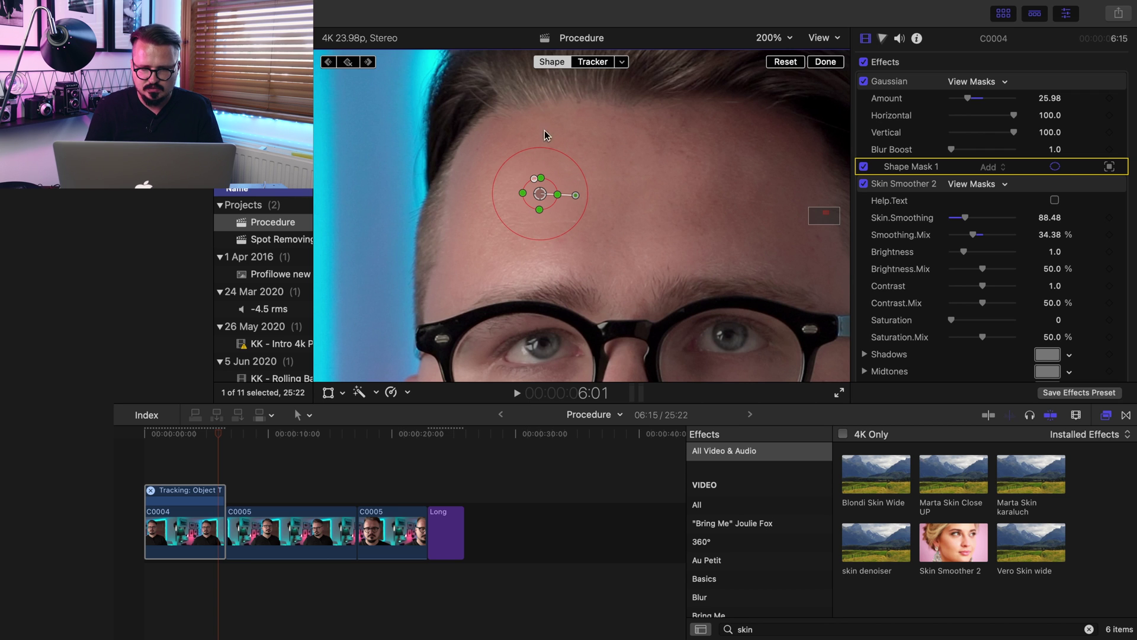
left_click_drag(578, 167, 589, 166)
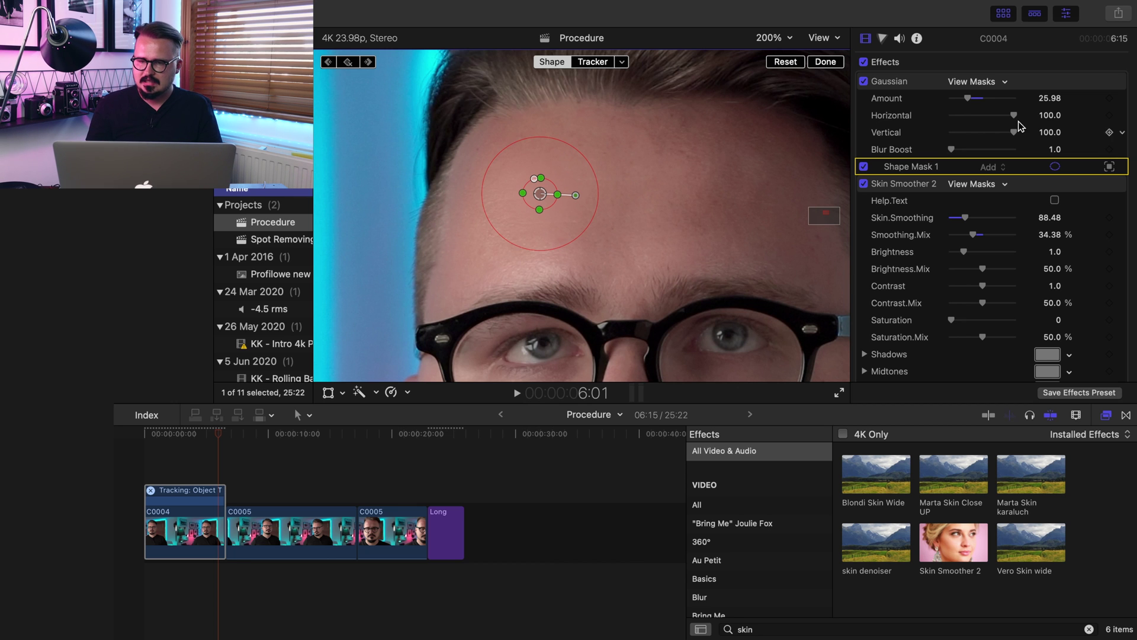
left_click(1055, 166)
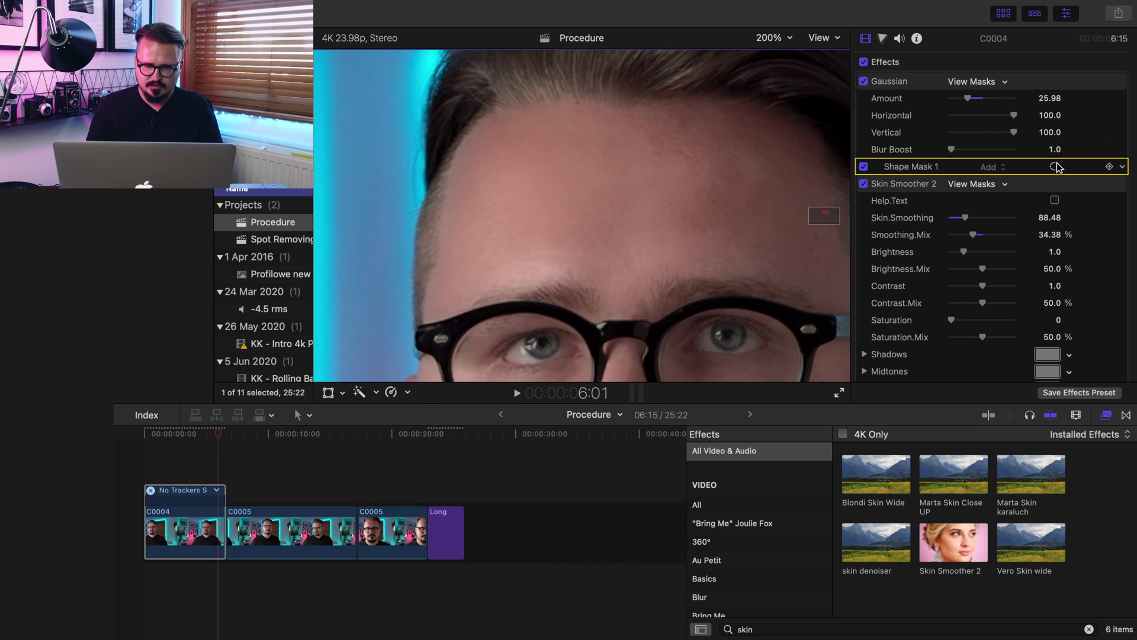
left_click(1102, 81)
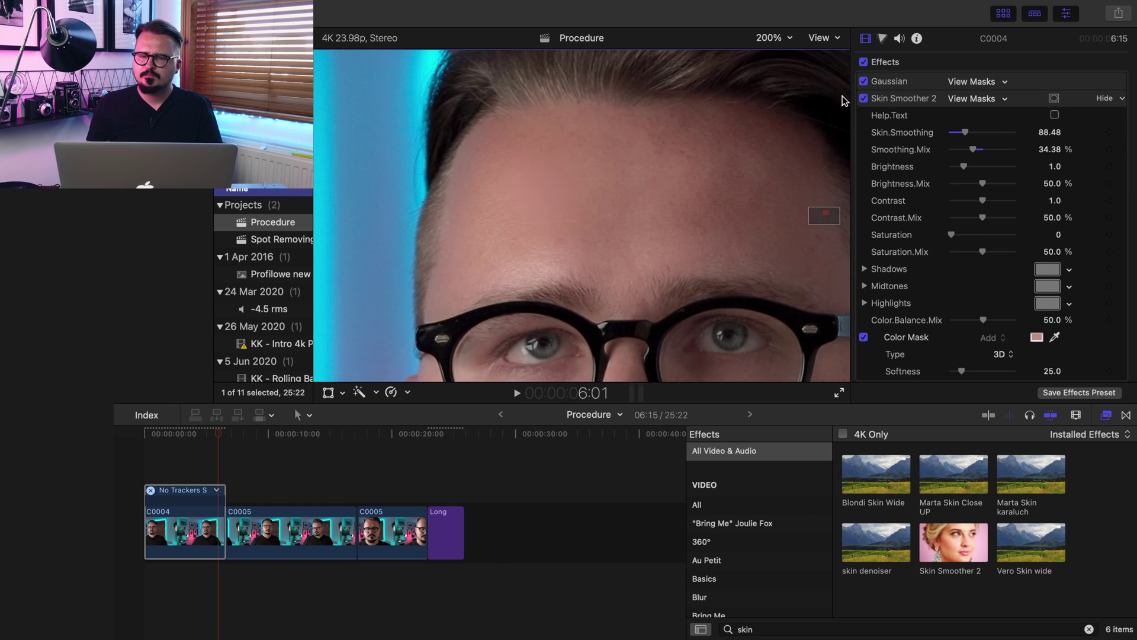
Set the viewer to 50% and apply a second Skin Smoother 2 to clip C0004
left_click(779, 38)
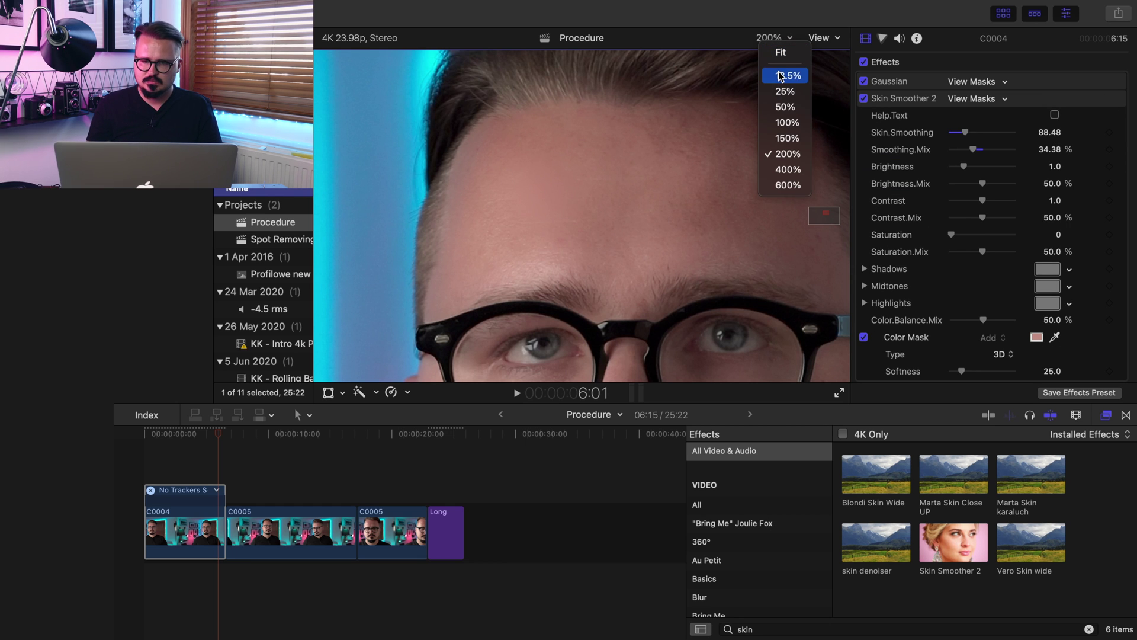
left_click(782, 53)
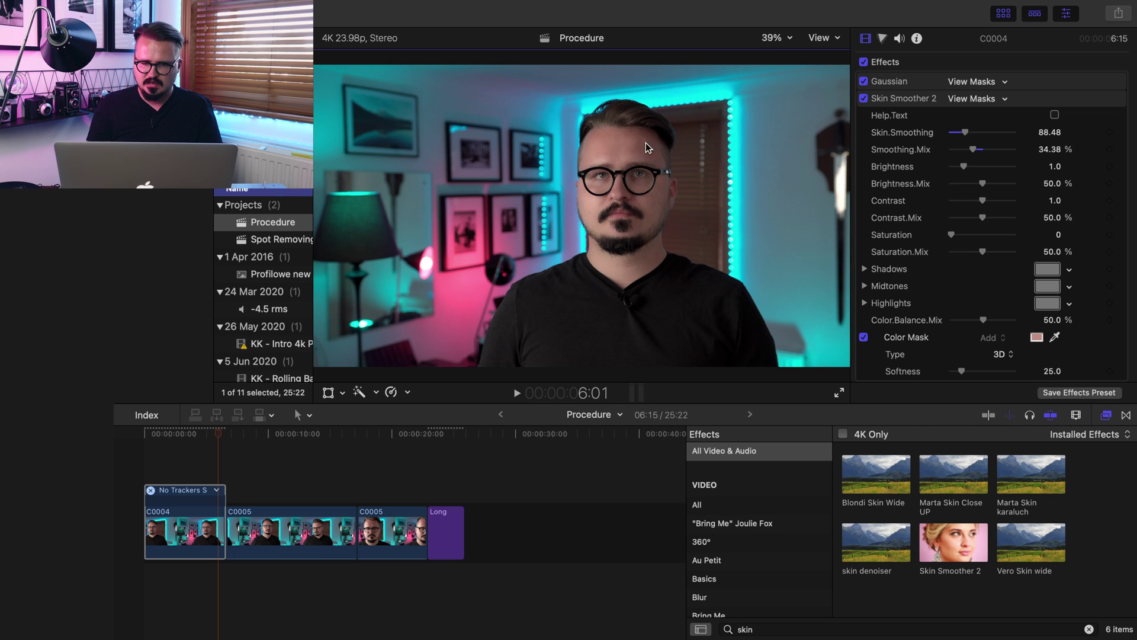
left_click(774, 37)
left_click(791, 107)
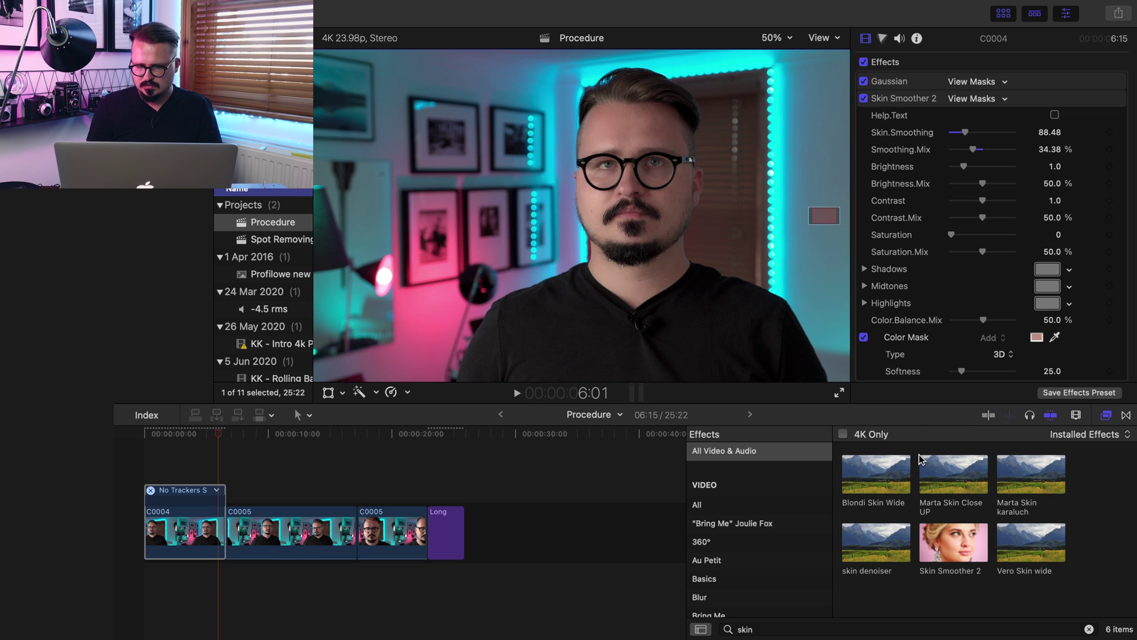
left_click_drag(941, 545, 164, 531)
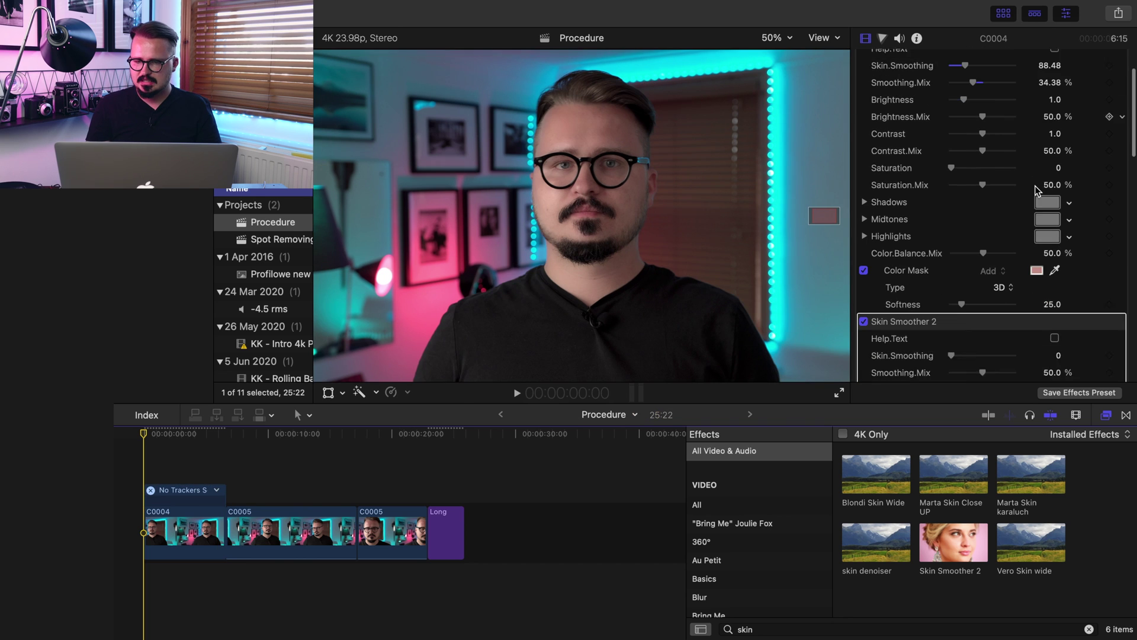
At 100% zoom, add a color mask to the new Skin Smoother 2, sampled from forehead skin
scroll(1031, 243, "up", 3)
left_click(1106, 99)
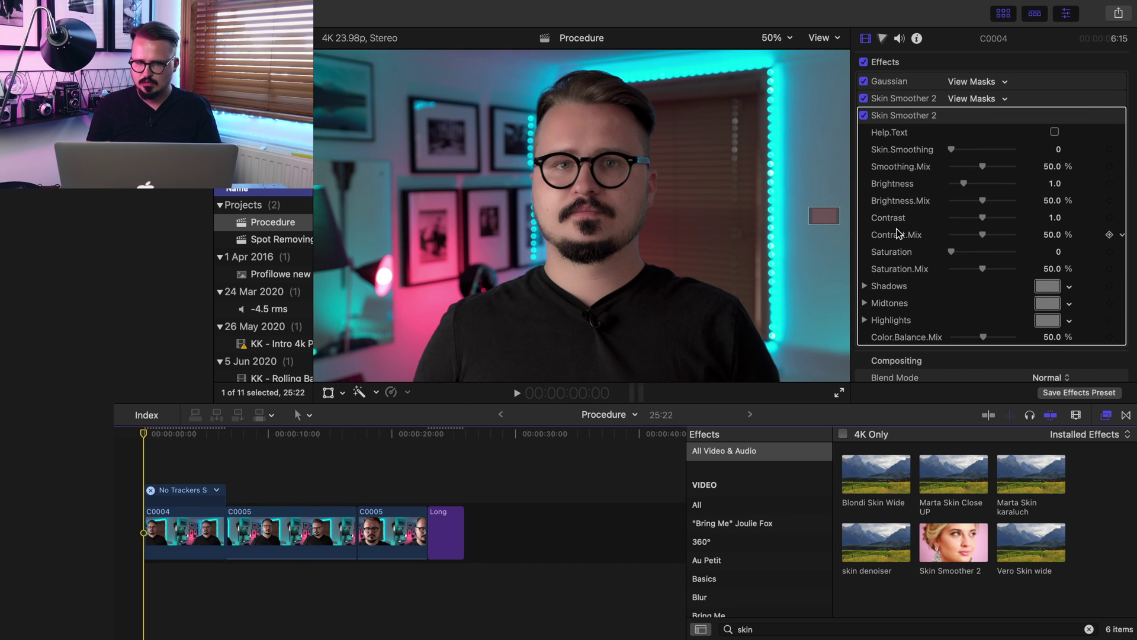
scroll(897, 232, "down", 1)
left_click(786, 38)
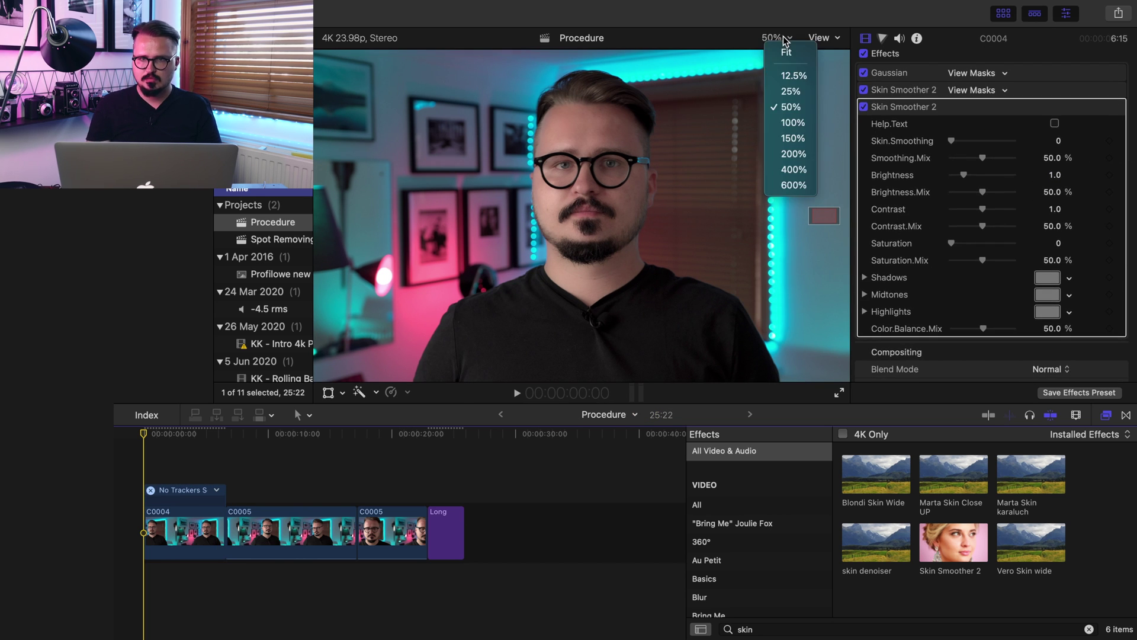
left_click(795, 125)
scroll(795, 125, "up", 3)
scroll(971, 177, "up", 1)
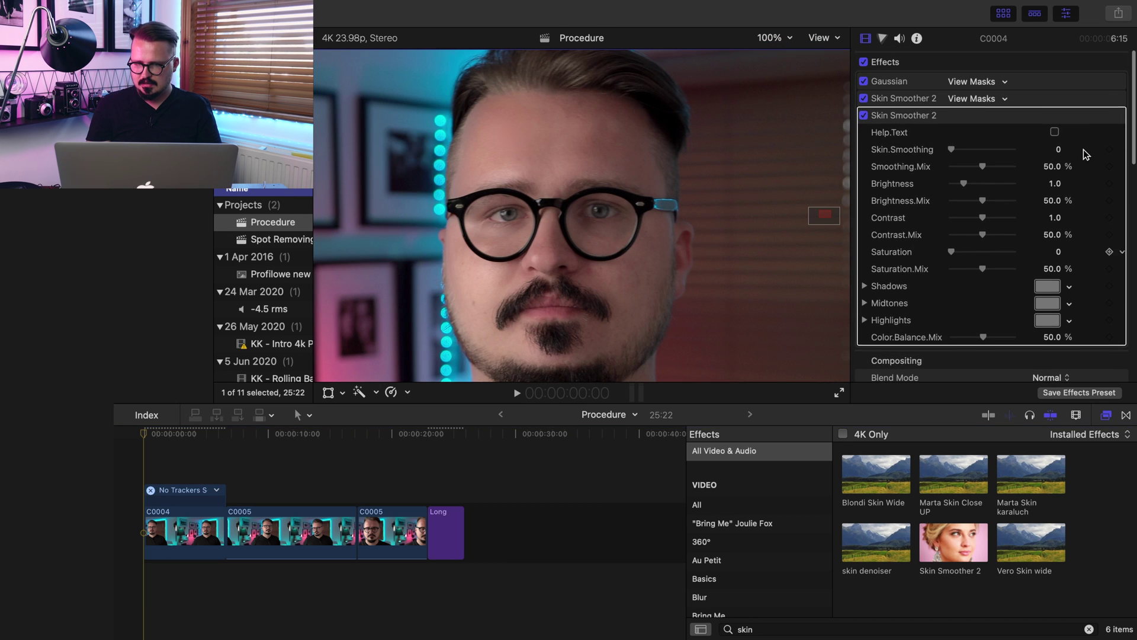
left_click(1054, 116)
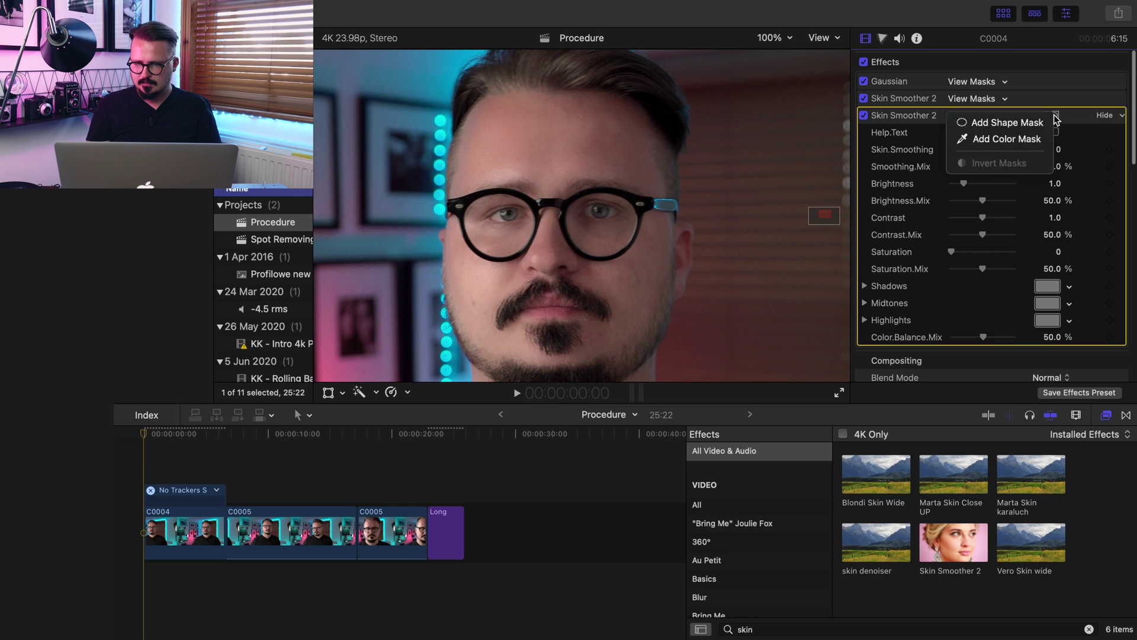
mouse_move(618, 140)
left_mouse_down()
mouse_move(589, 126)
mouse_move(605, 121)
mouse_move(589, 124)
left_mouse_up()
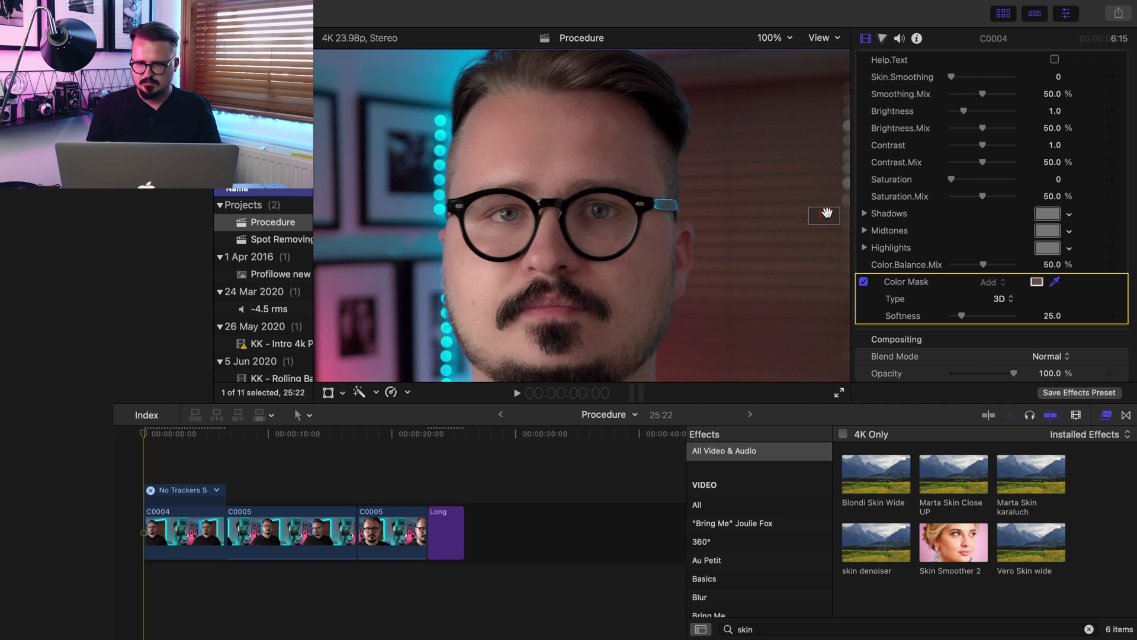
scroll(994, 118, "up", 3)
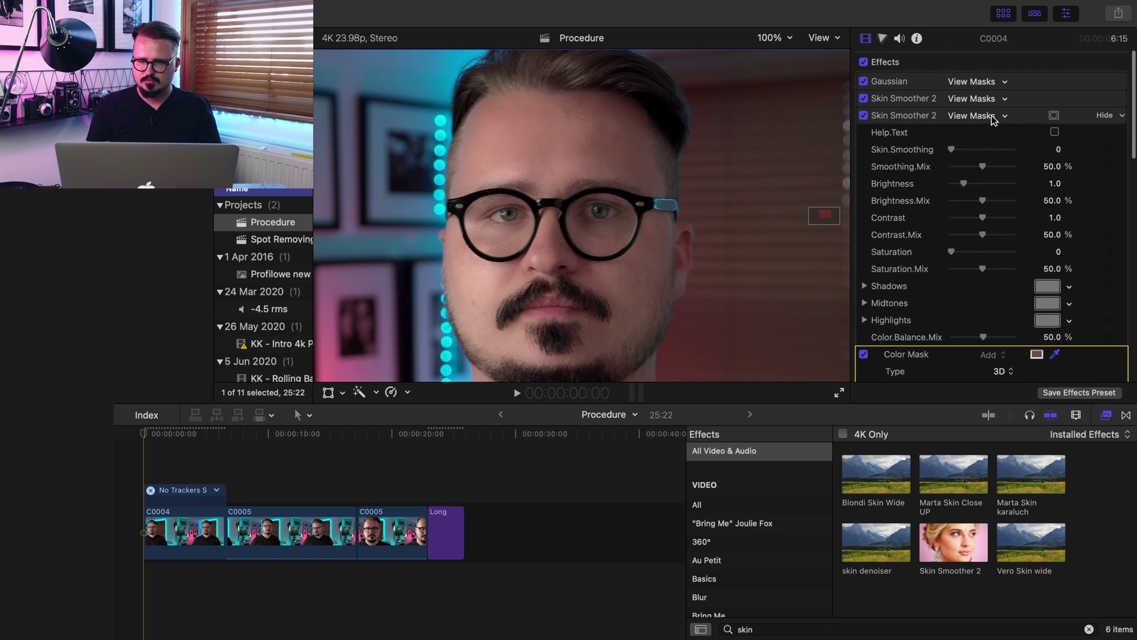
left_click(972, 116)
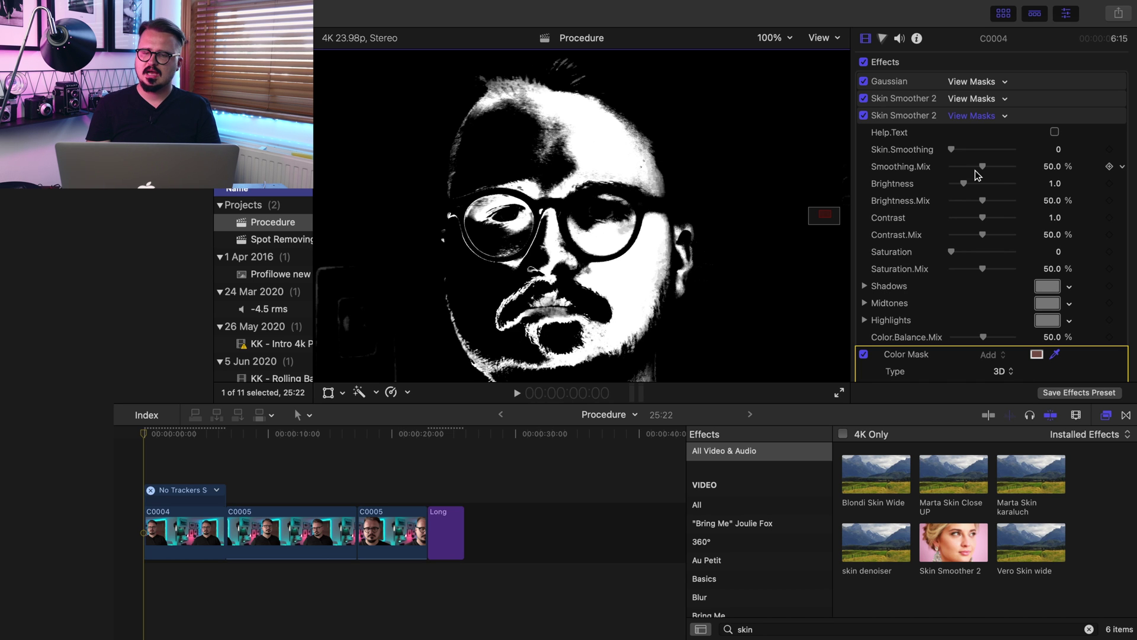
left_click(976, 100)
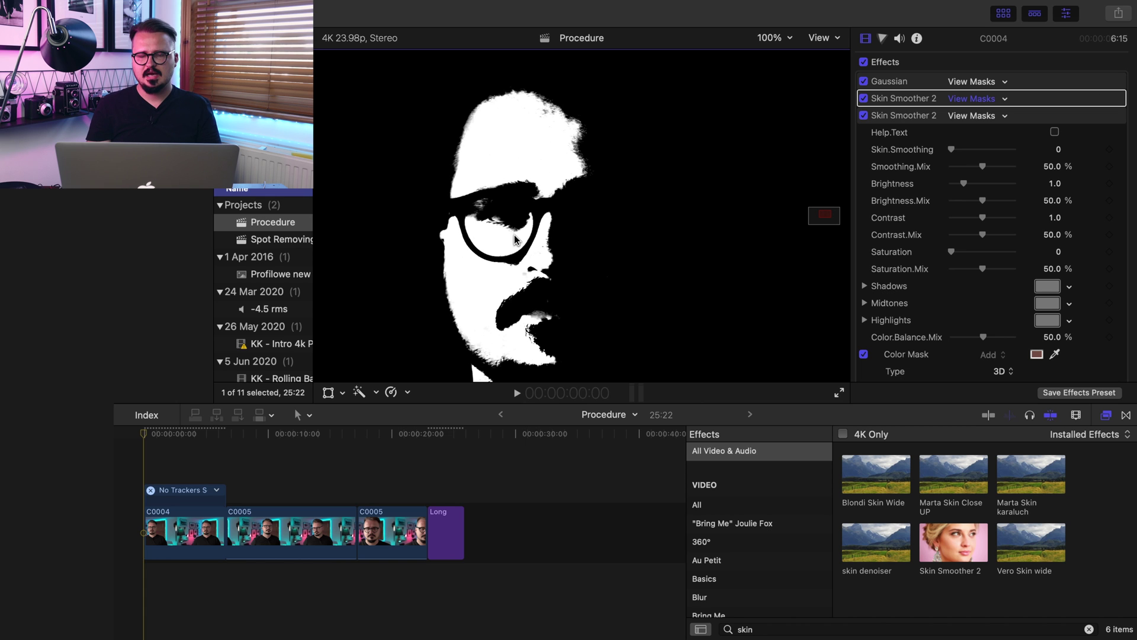
left_click(985, 118)
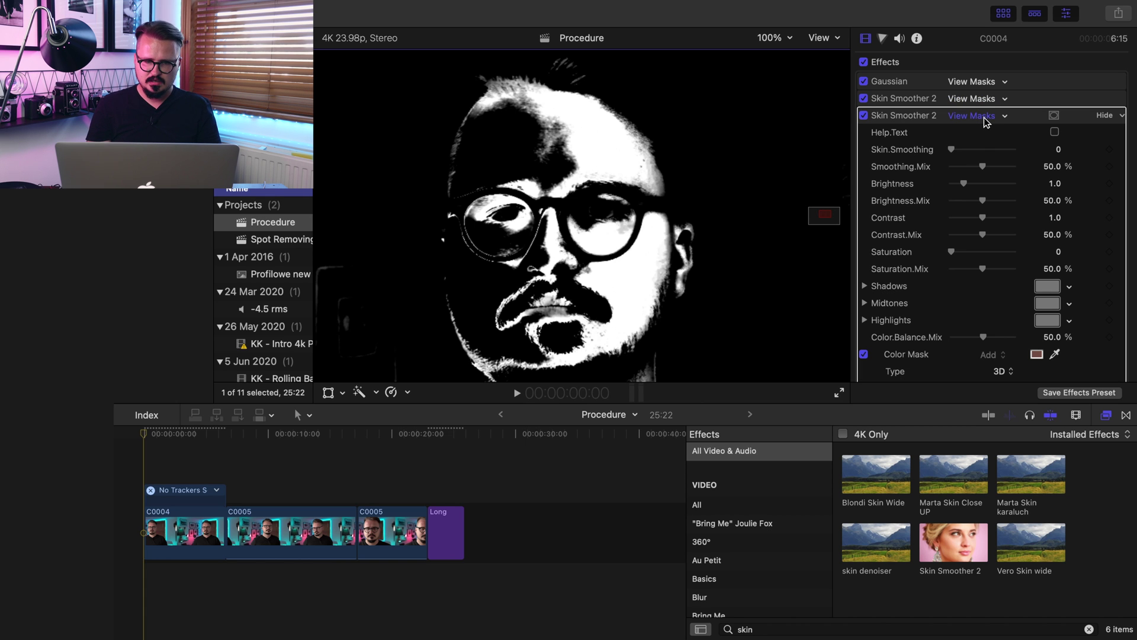
left_click(978, 99)
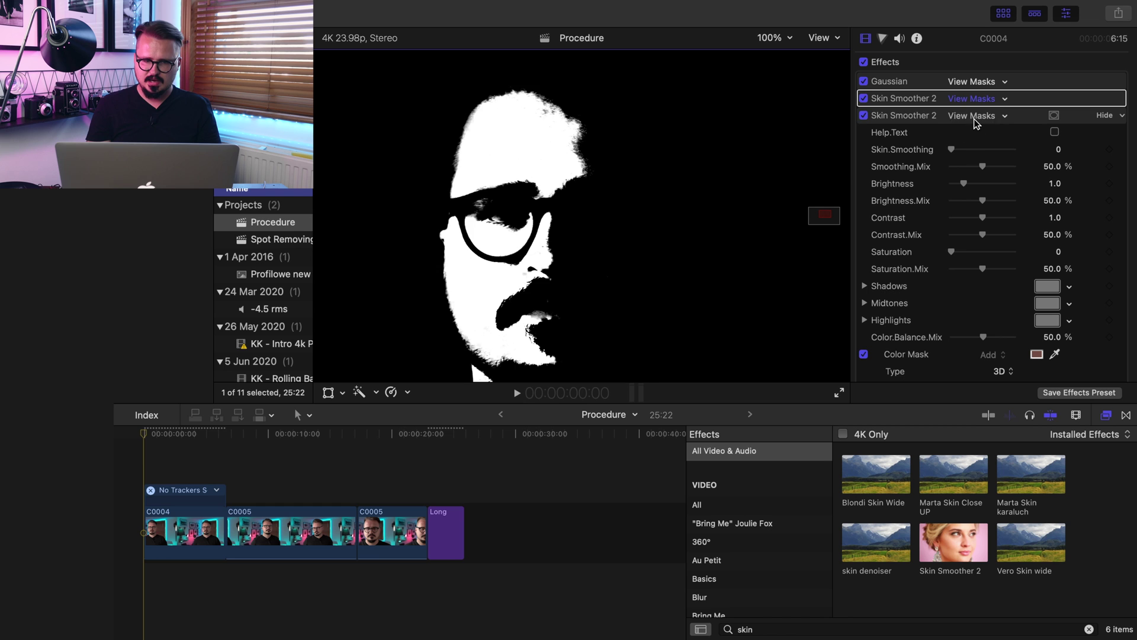
left_click(974, 118)
left_click(974, 100)
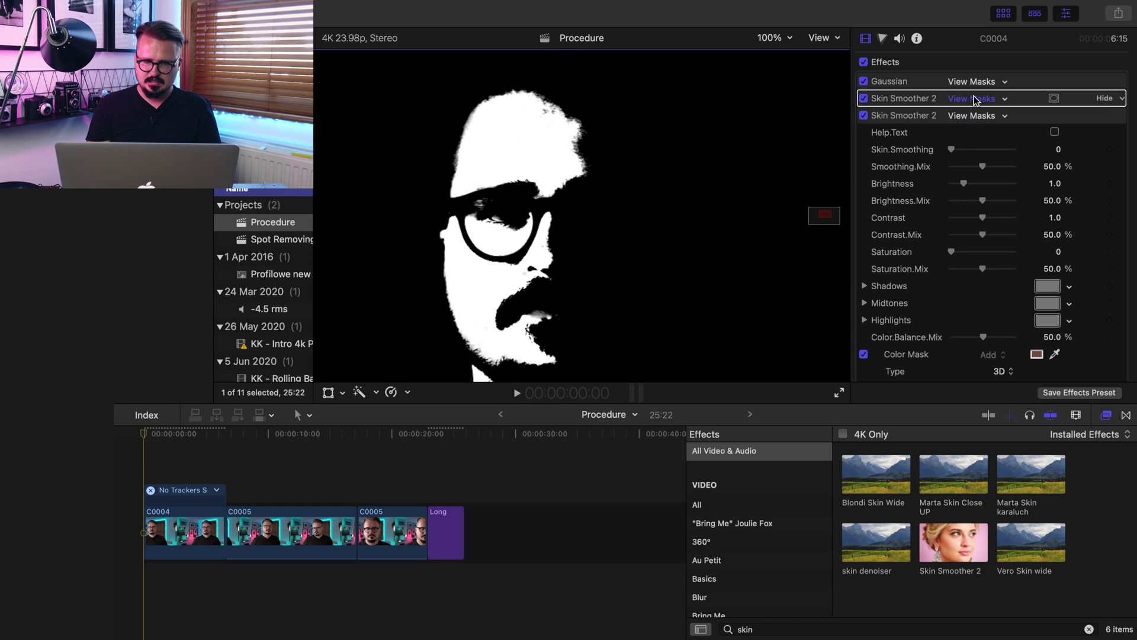
left_click(973, 99)
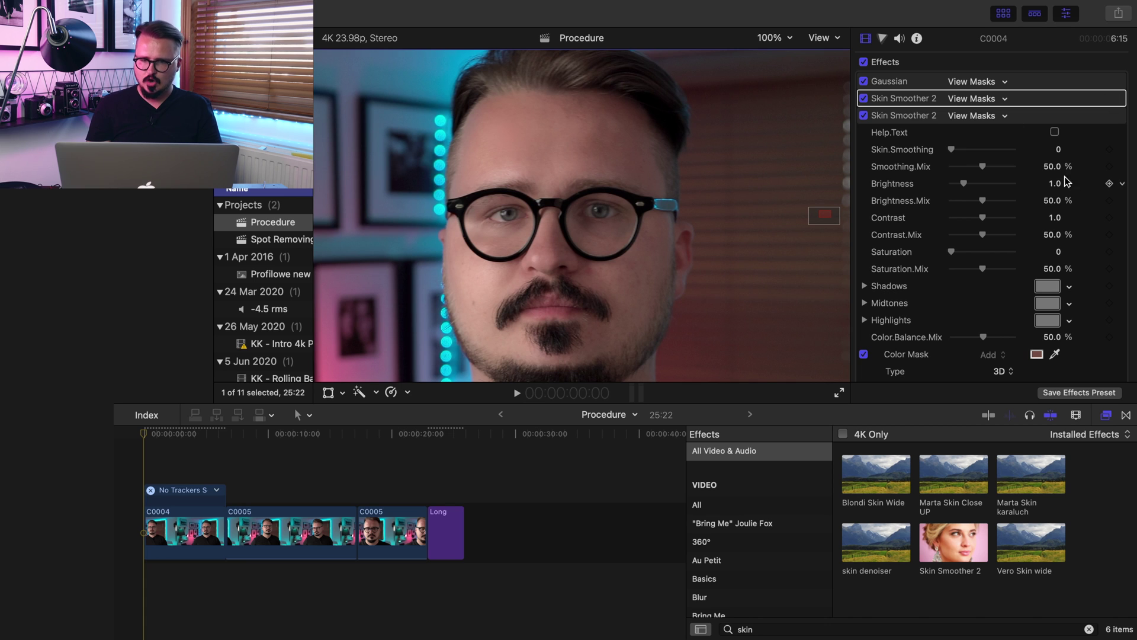
Copy Skin.Smoothing 88.48 from the first Skin Smoother 2 into the second
key("super+z")
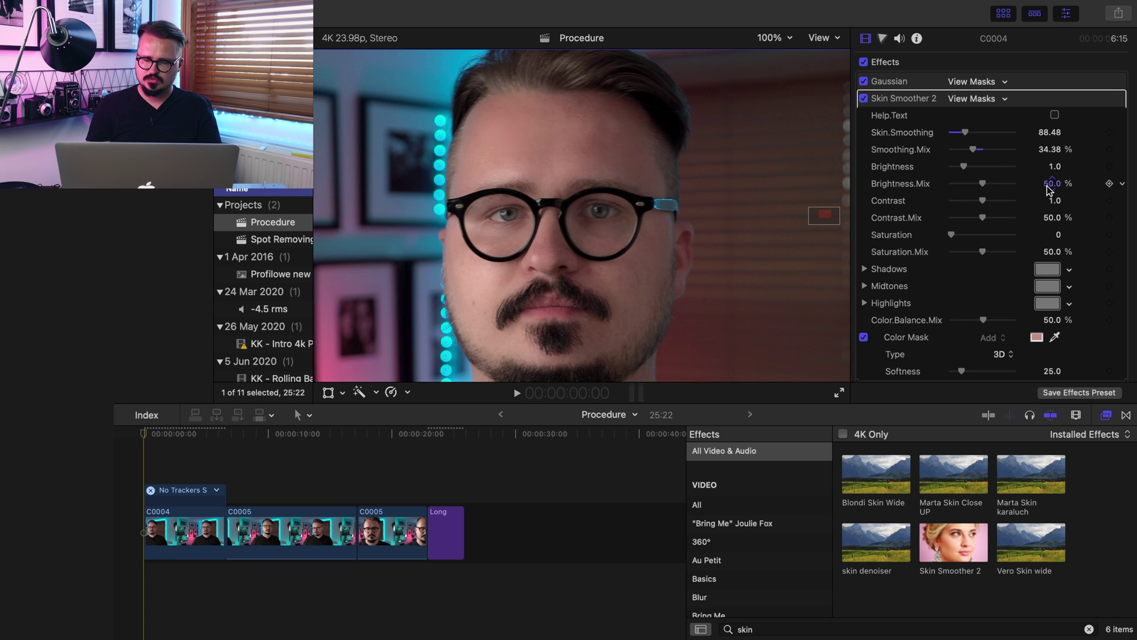
left_click(1059, 135)
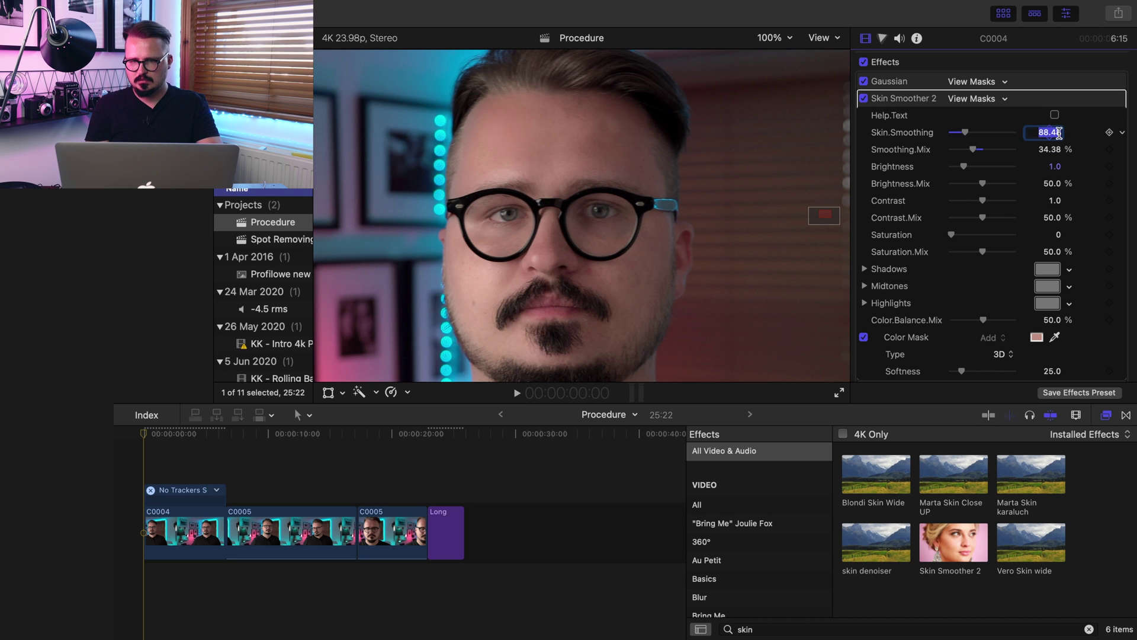
scroll(1051, 142, "down", 5)
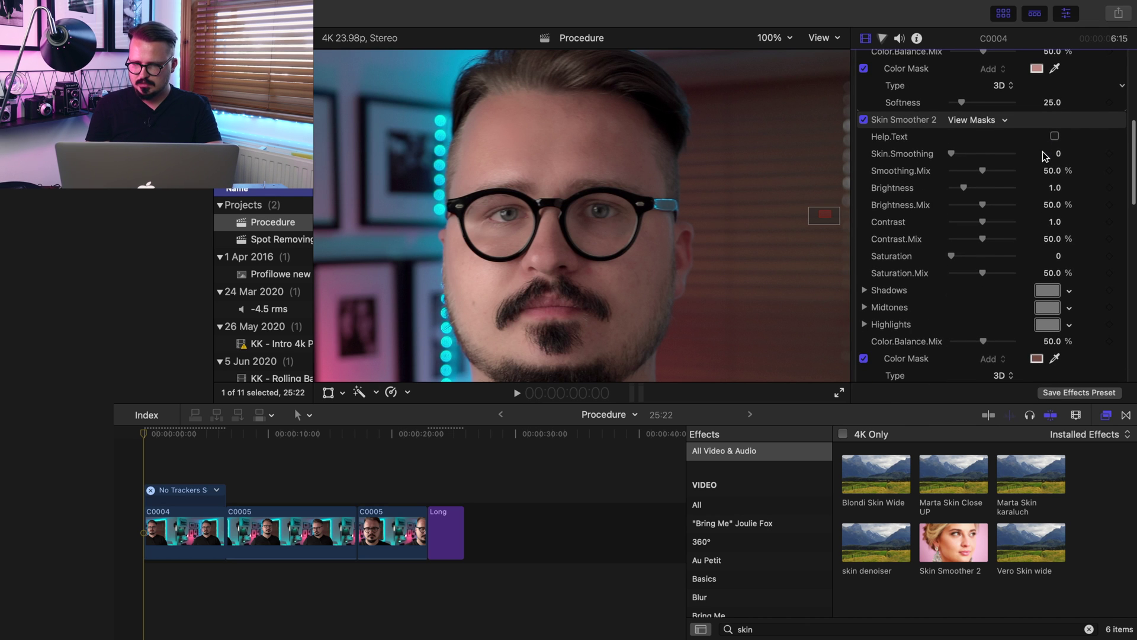
left_click(1057, 154)
type("88.48")
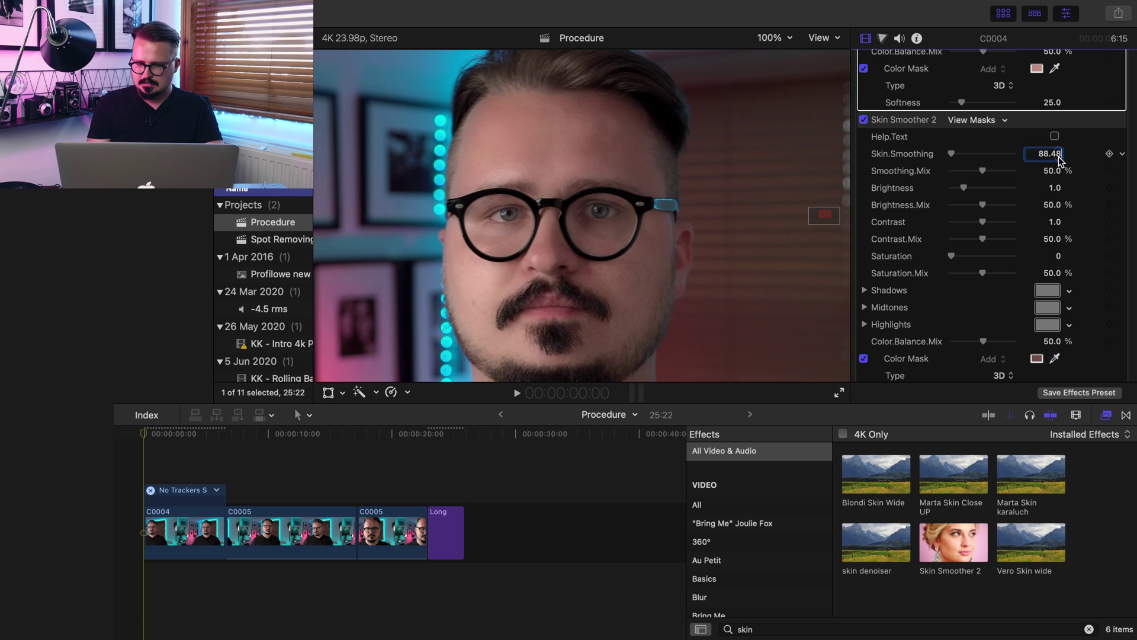
key("Return")
Paste Smoothing.Mix 34.38 into the second smoother and collapse both smoothers
scroll(1058, 154, "up", 5)
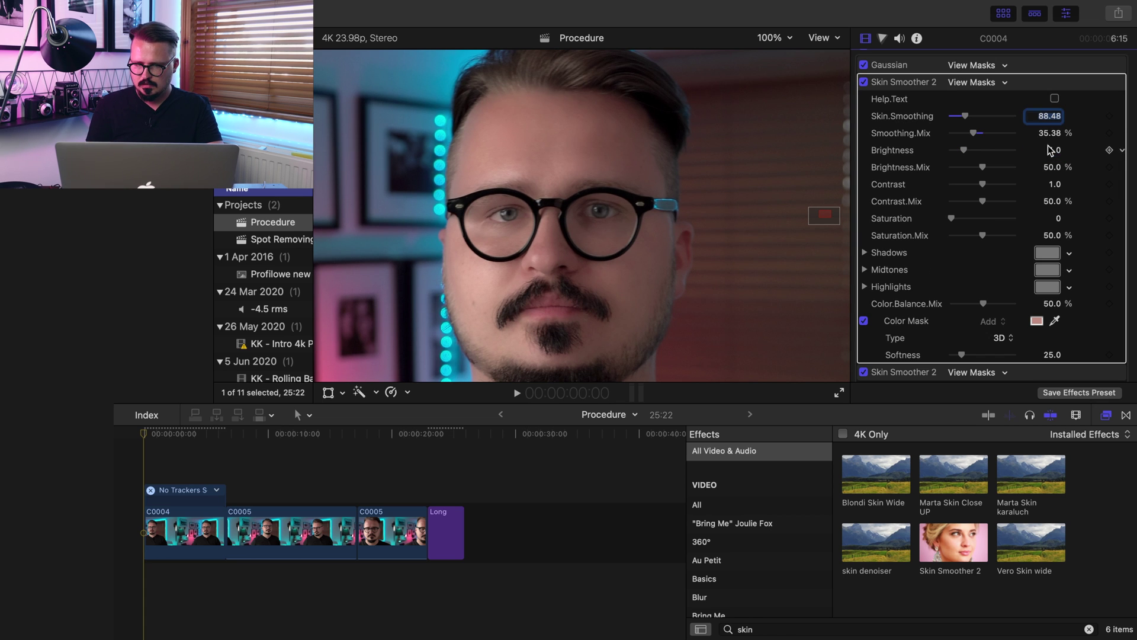
left_click(1051, 133)
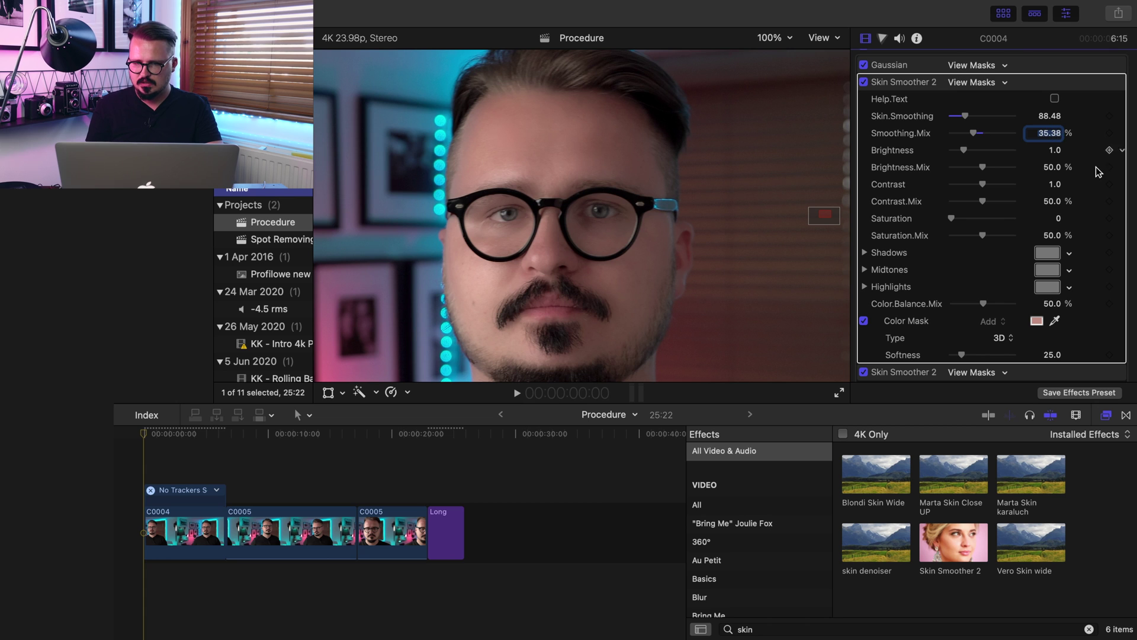
scroll(1060, 201, "down", 3)
left_click(1053, 277)
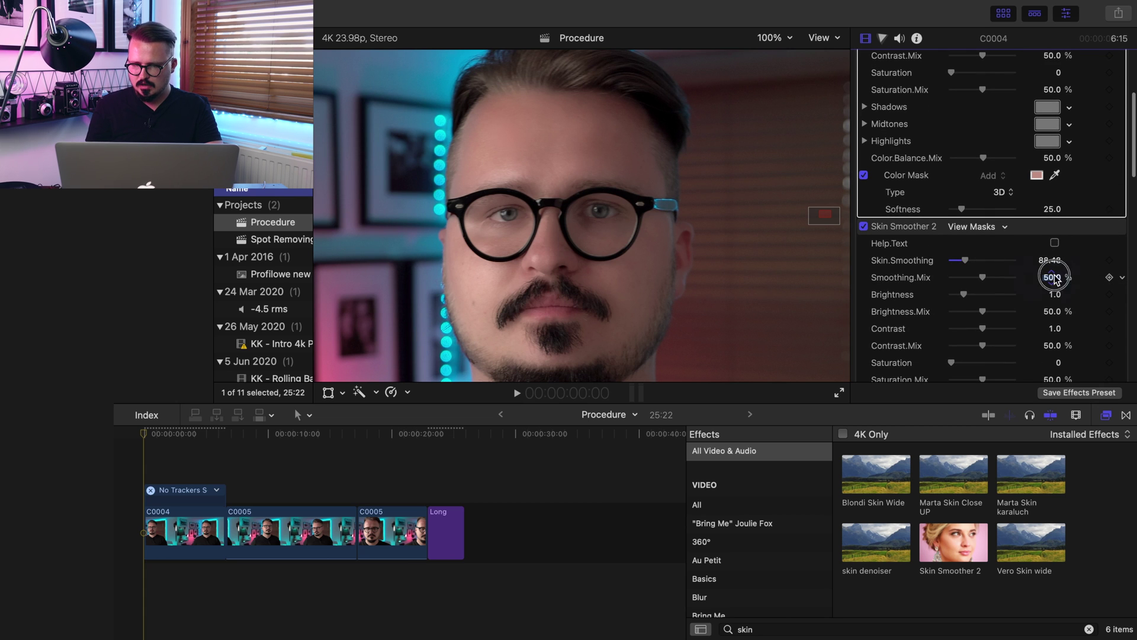
type("34.38")
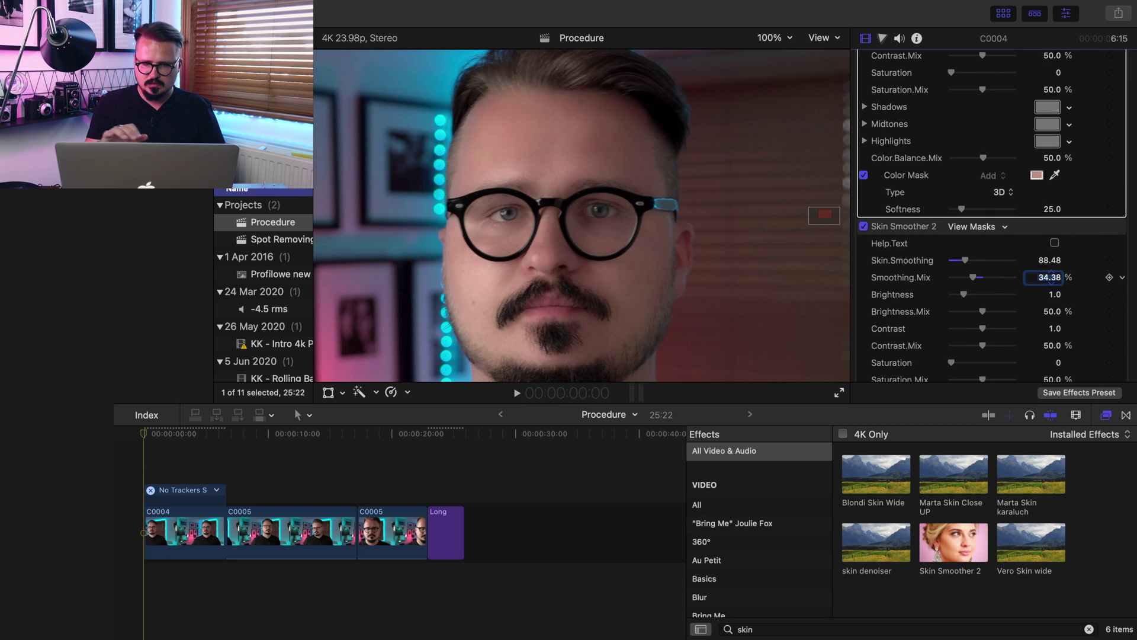
key("Return")
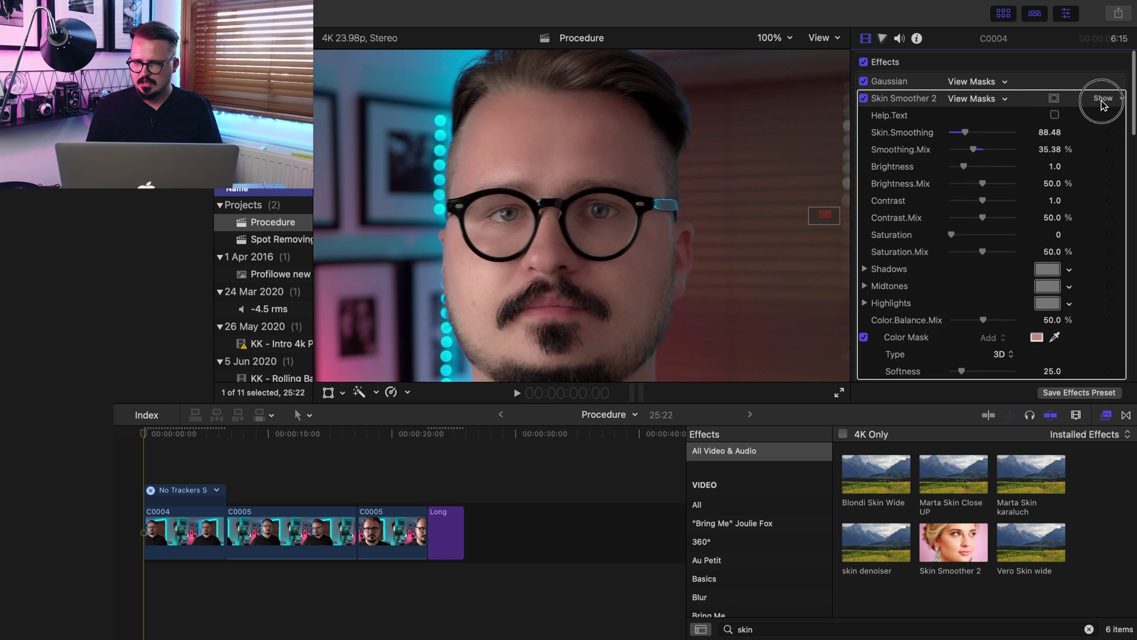
left_click(1105, 98)
left_click(1106, 118)
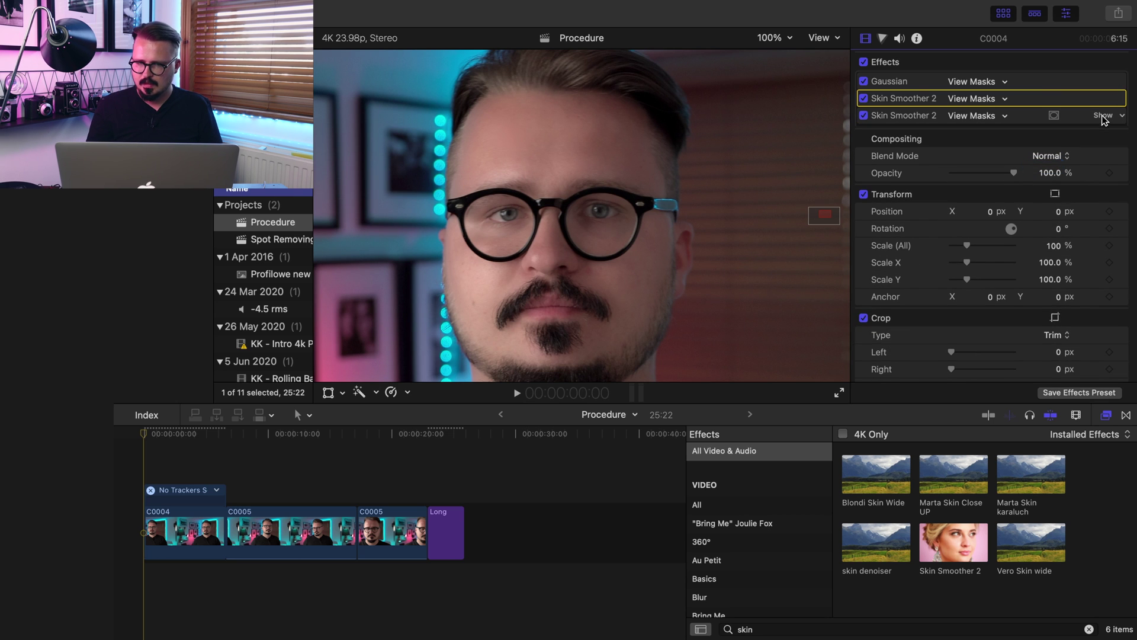
Toggle all of C0004's effects off and on repeatedly to compare before and after
left_click(863, 61)
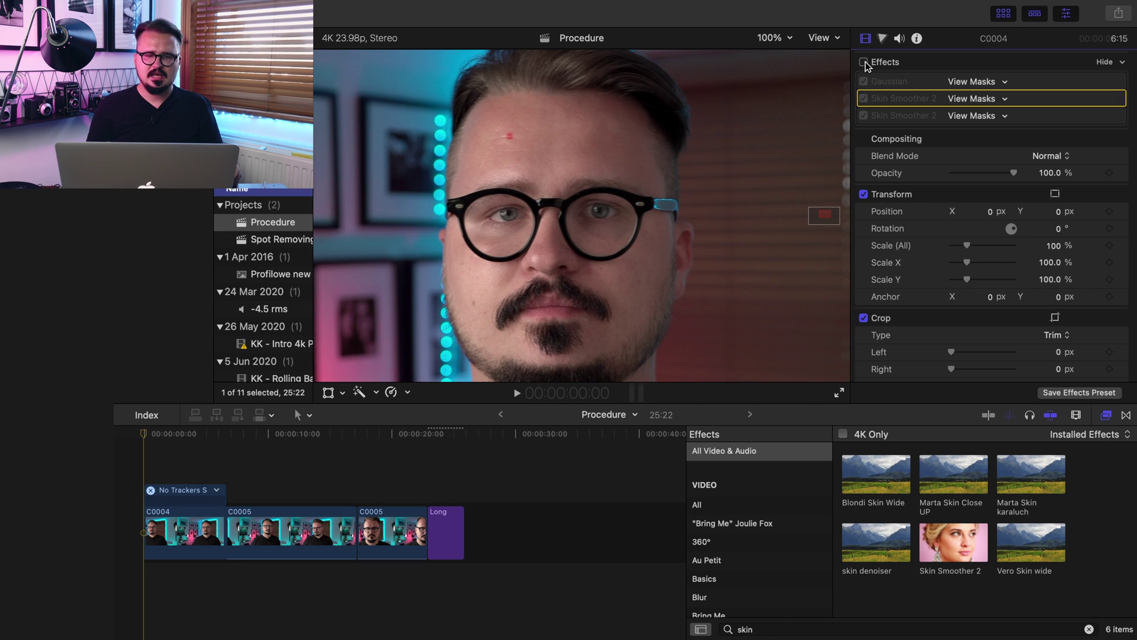
key("Tab")
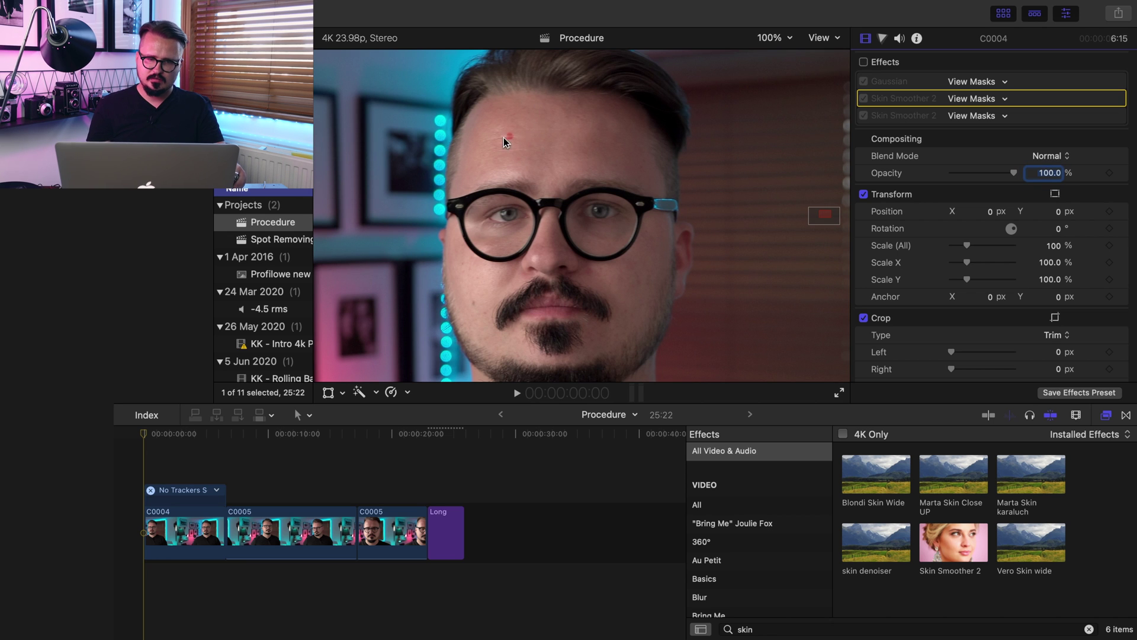
left_click(864, 61)
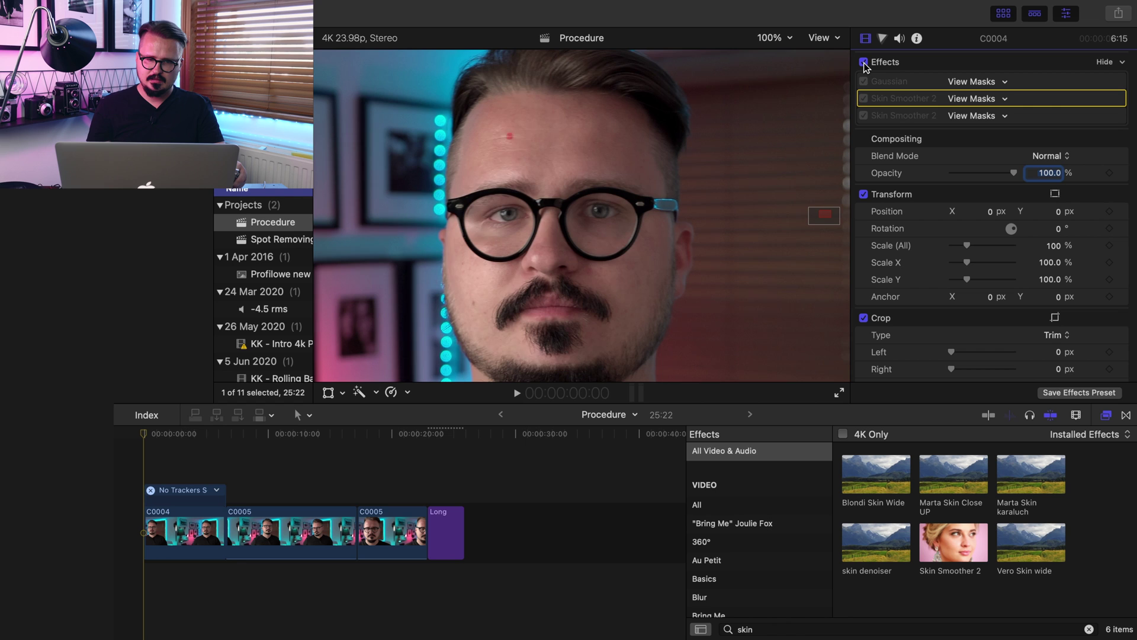
left_click(863, 62)
left_click(864, 62)
left_click(863, 61)
left_click(864, 62)
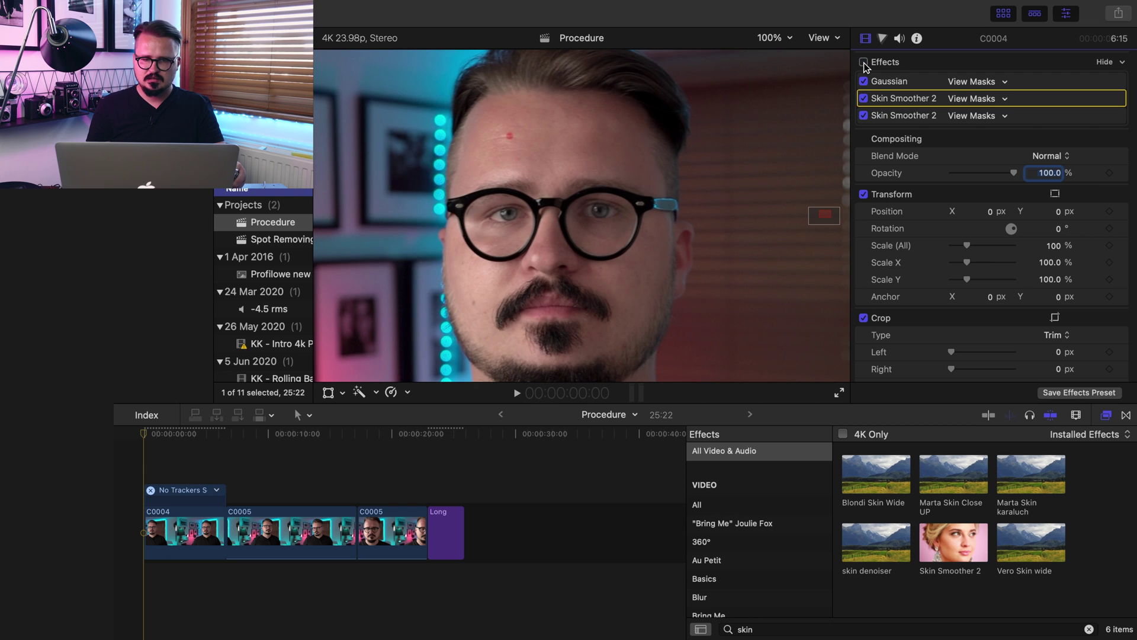
left_click(863, 62)
left_click(864, 62)
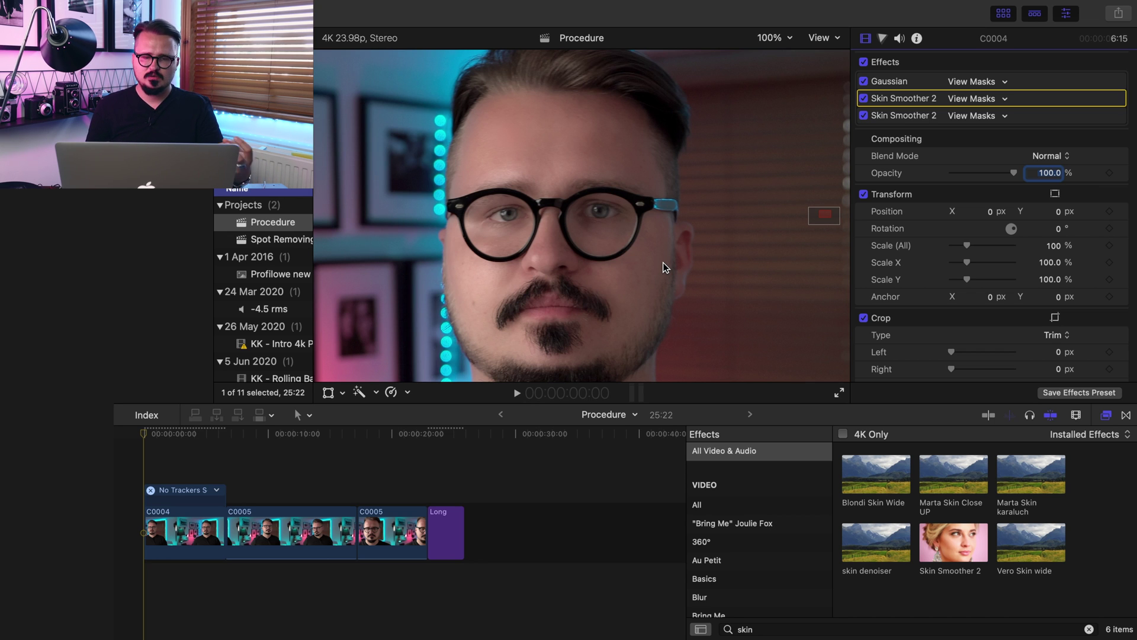
left_click(864, 62)
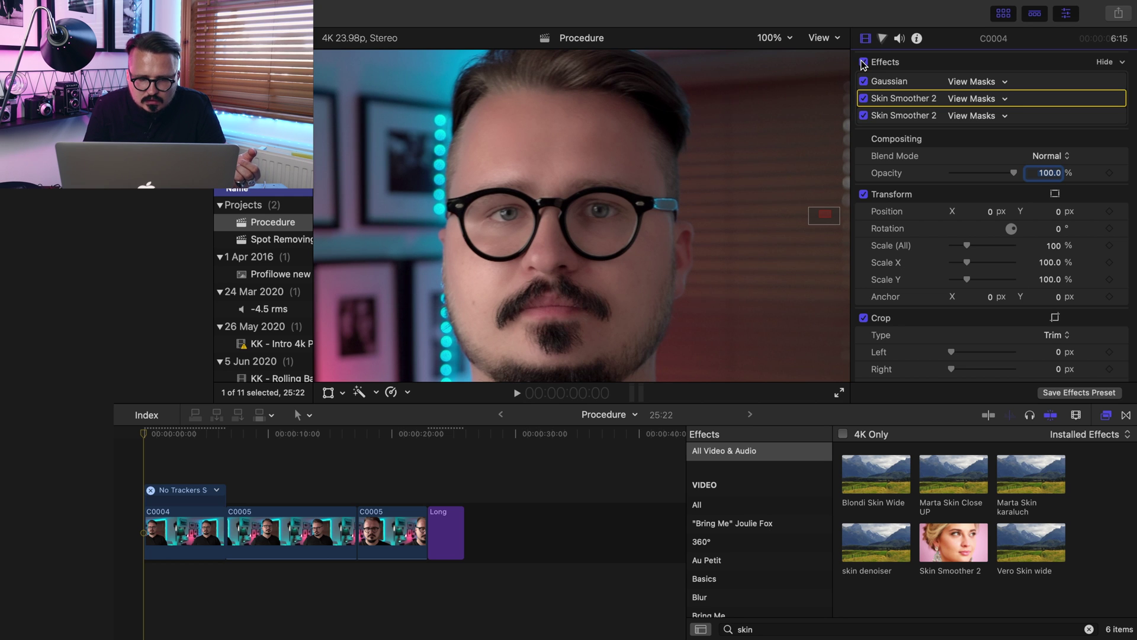
left_click(775, 38)
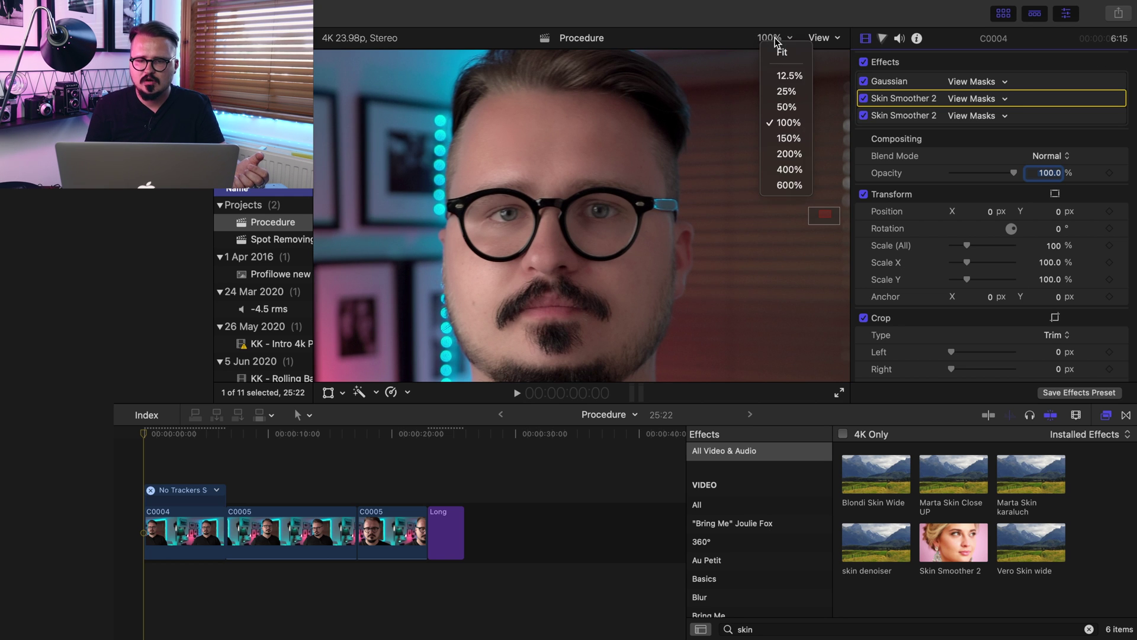
left_click(781, 52)
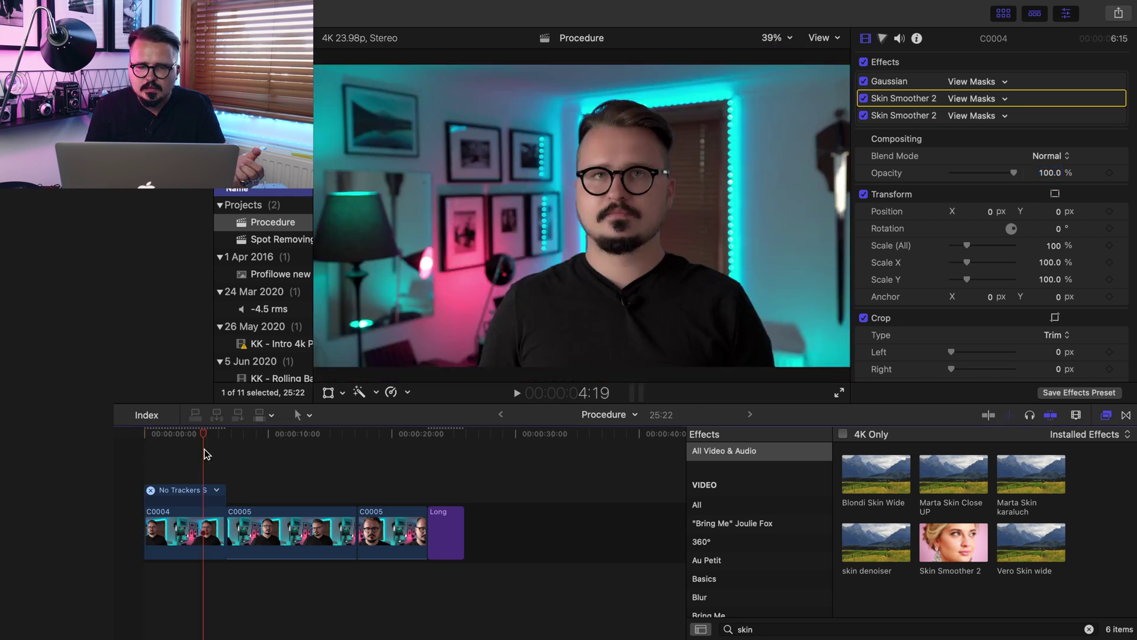
left_click(841, 393)
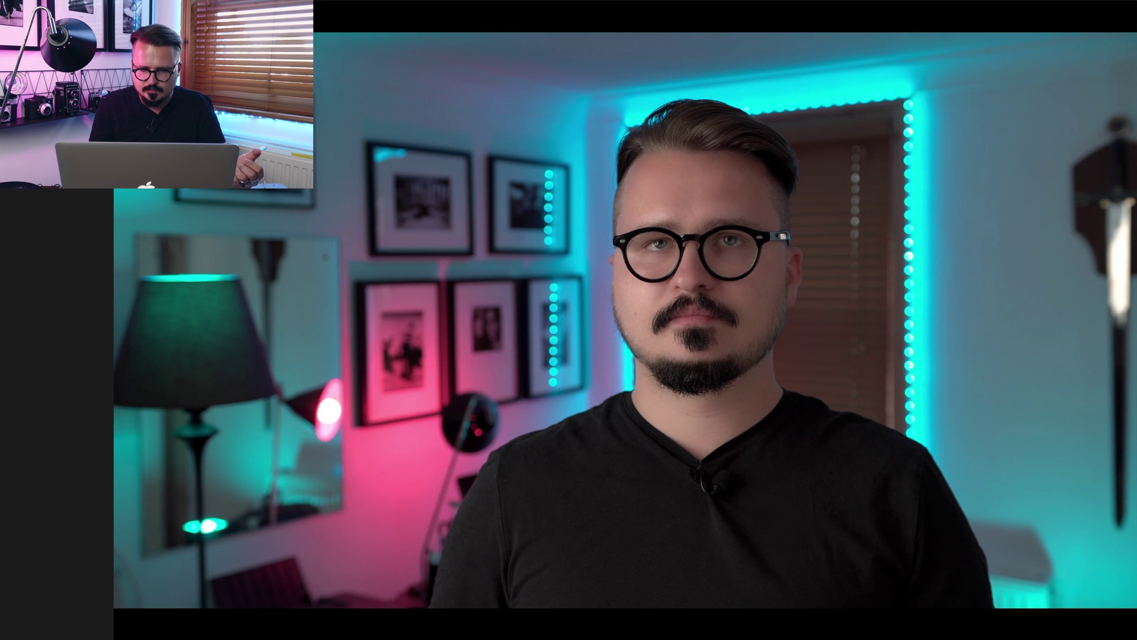
key("Escape")
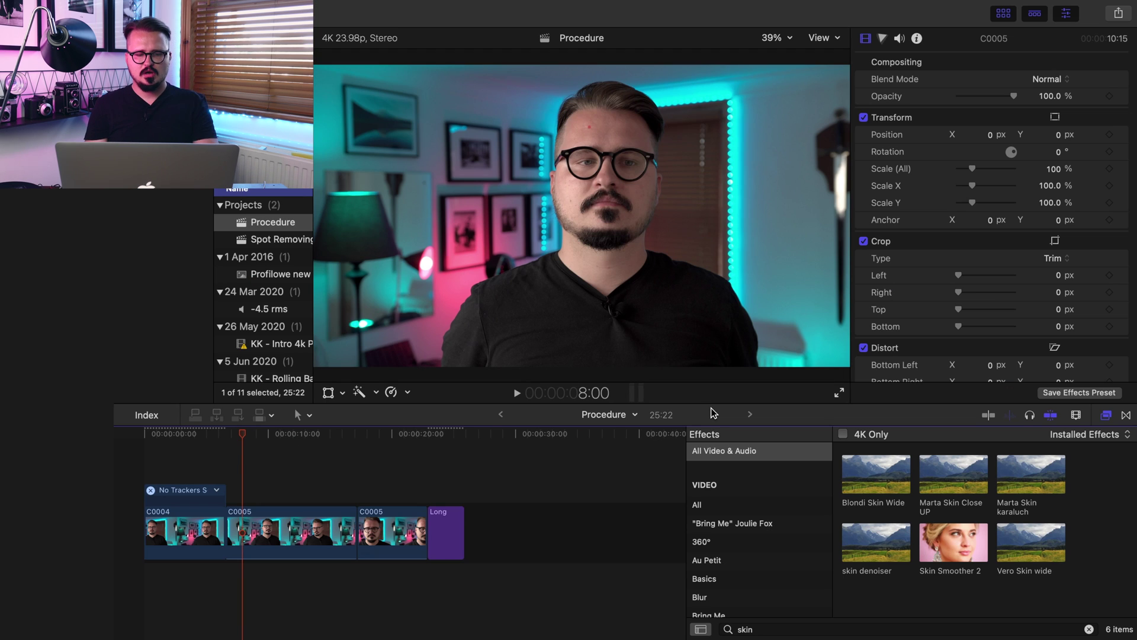
left_click(238, 437)
left_click_drag(239, 442, 162, 438)
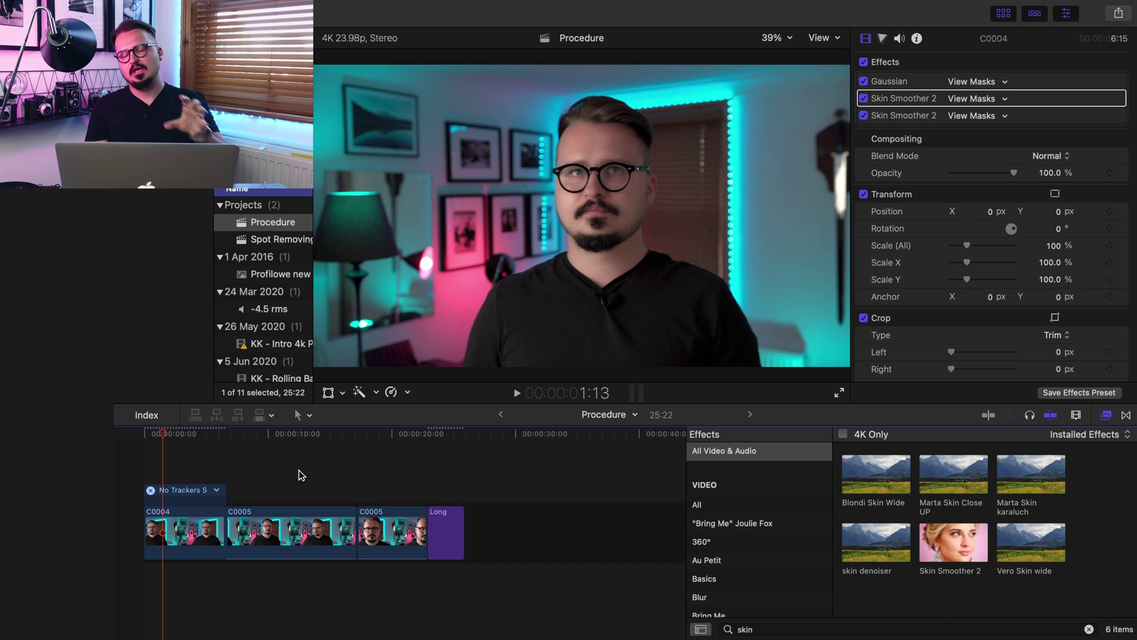
mouse_move(1054, 98)
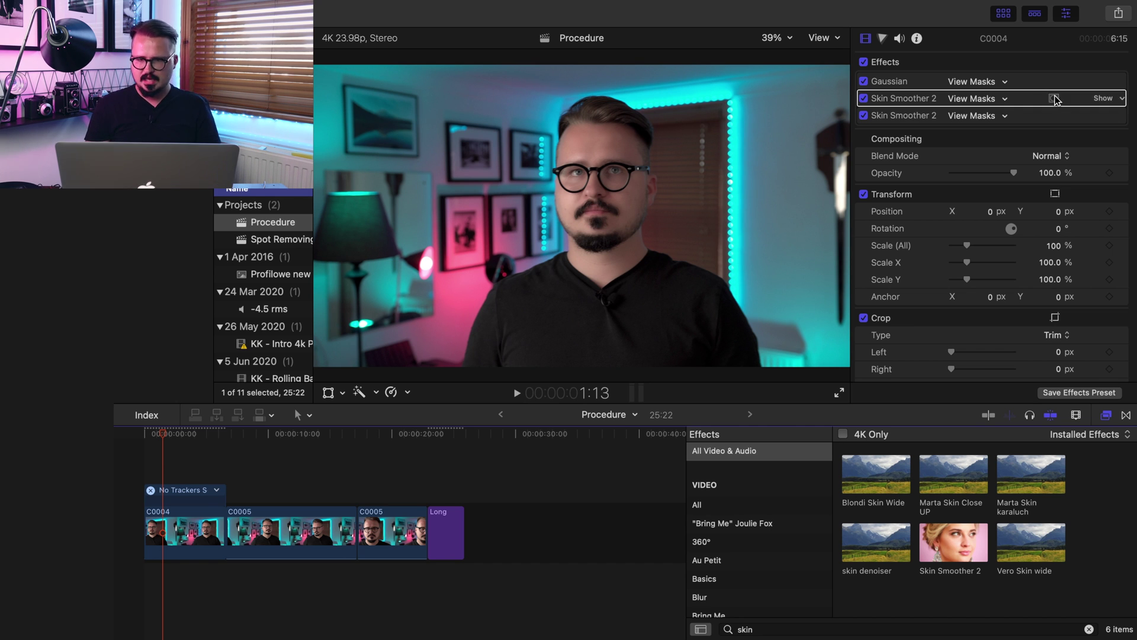
Set the first Skin Smoother 2's Smoothing.Mix to 30%
left_click(1103, 98)
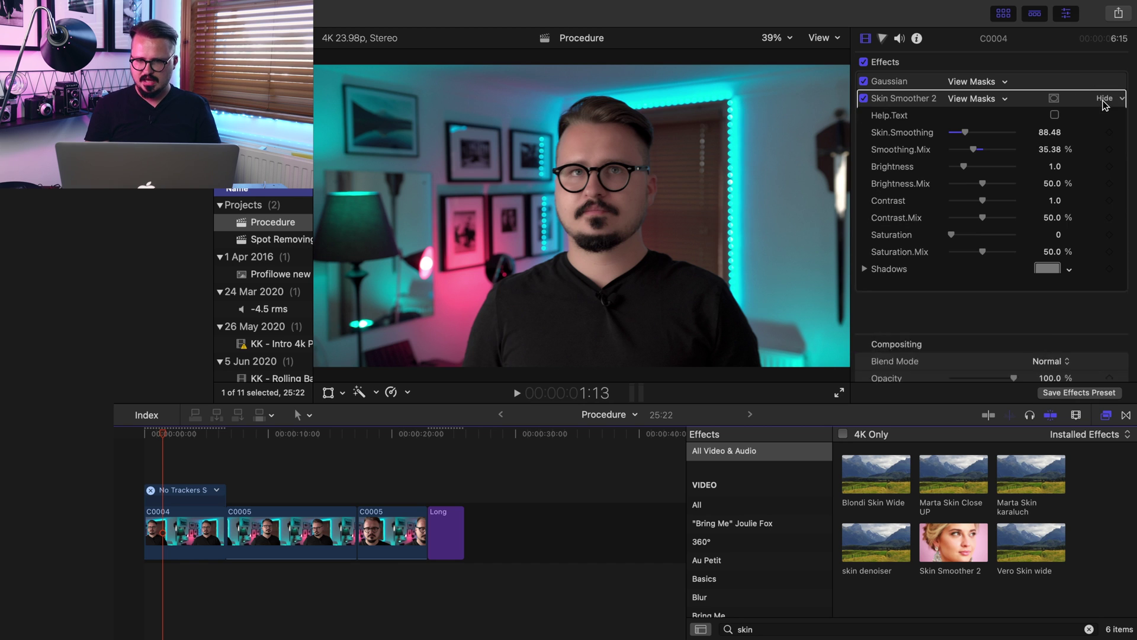
left_click(1046, 151)
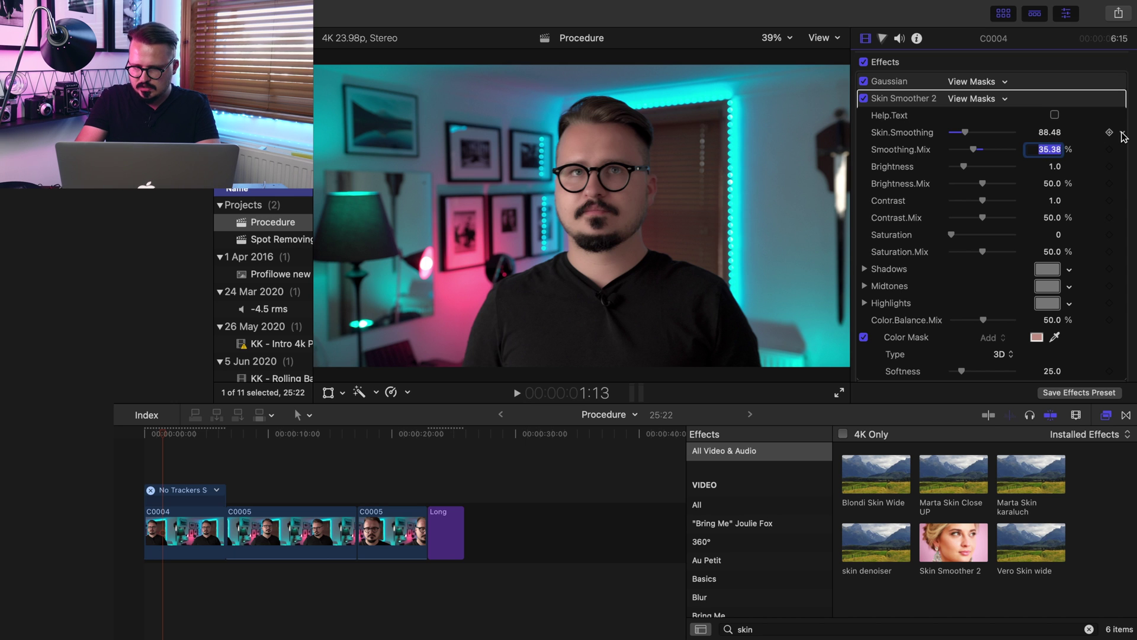
key("Return")
scroll(1065, 197, "down", 10)
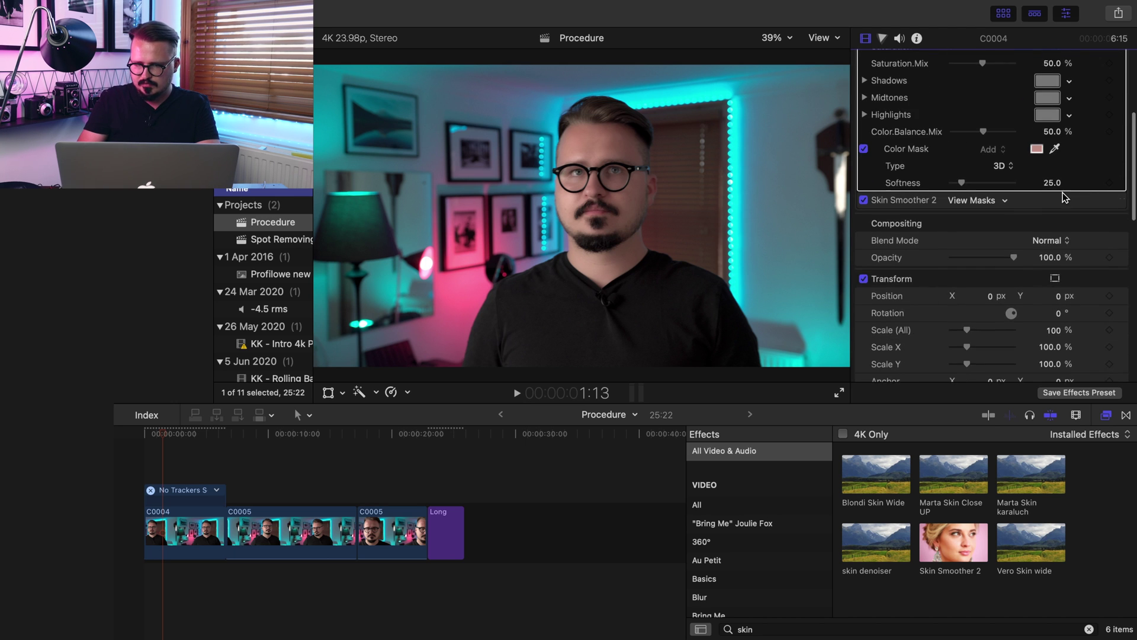
scroll(1062, 198, "up", 5)
left_click(1048, 274)
left_click(1047, 262)
type("3")
key("Return")
Zoom the viewer to 100% and compare the effects off and on, playhead at start
key("super+equal")
key("super+equal")
key("super+equal")
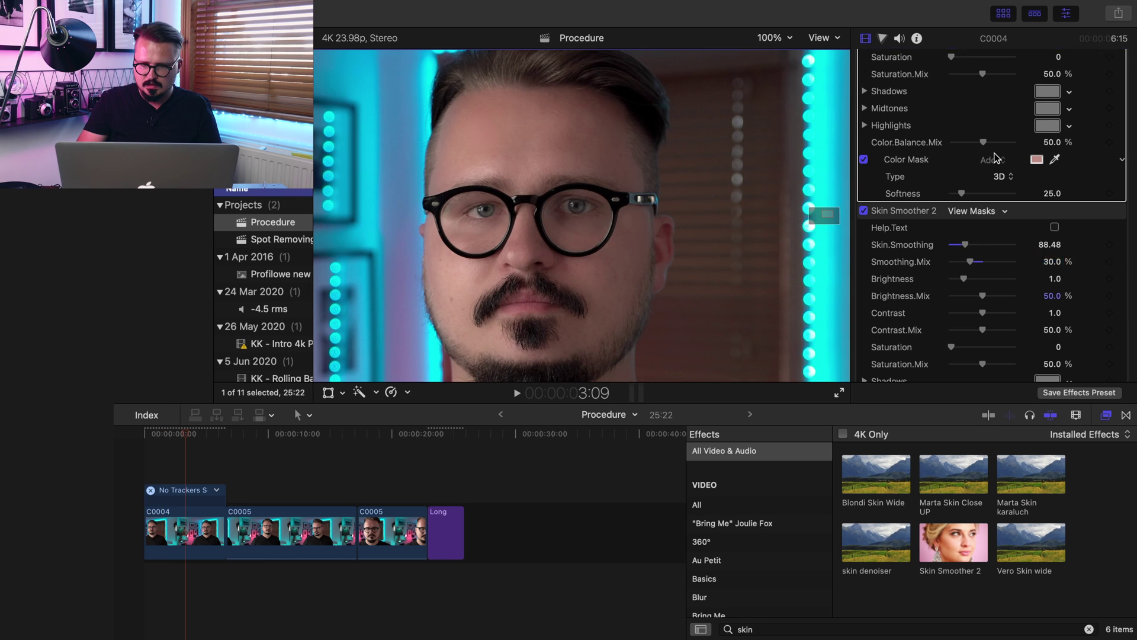
scroll(878, 65, "up", 5)
left_click(865, 62)
left_click(864, 62)
left_click(865, 62)
left_click(864, 62)
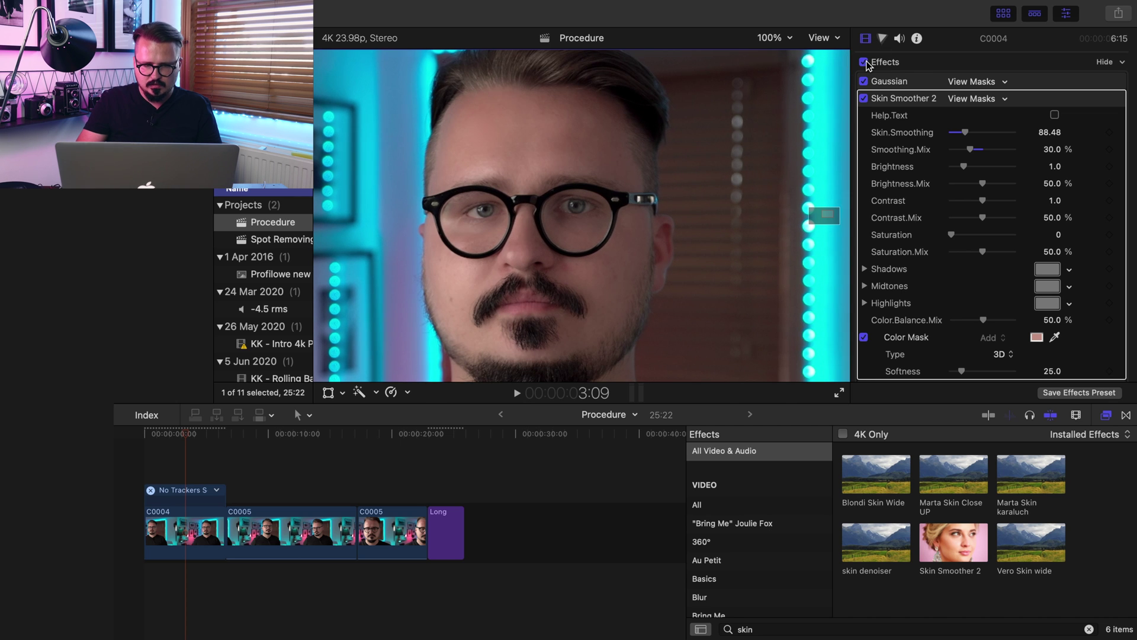
key("Home")
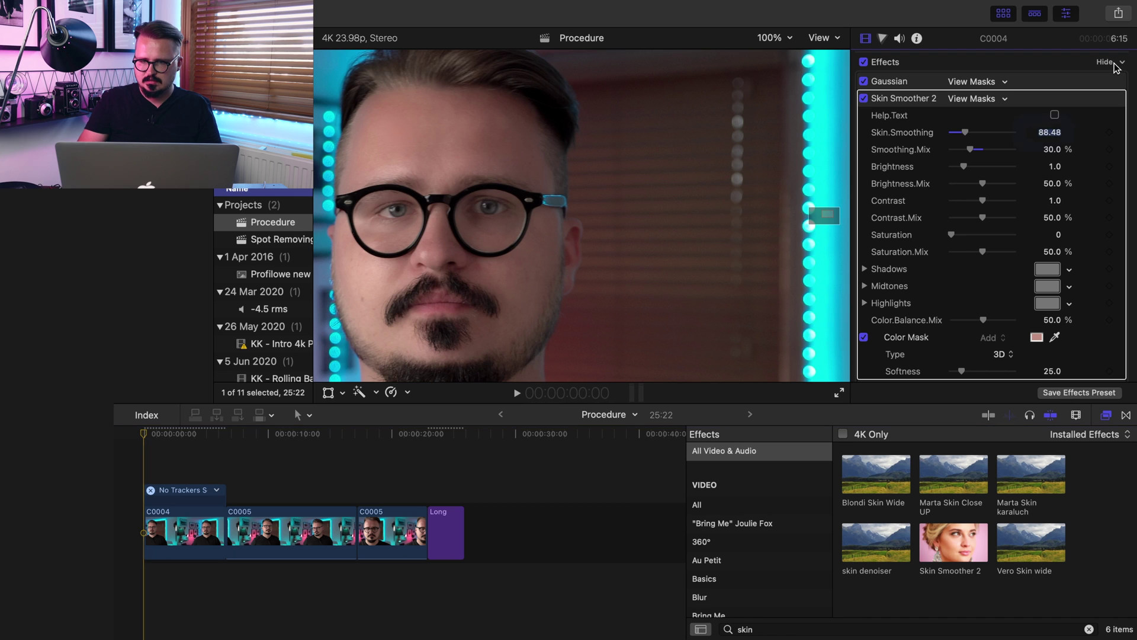
Select the Gaussian and both Skin Smoother 2 effects and start saving them as a preset
left_click(1122, 62)
left_click(1068, 56)
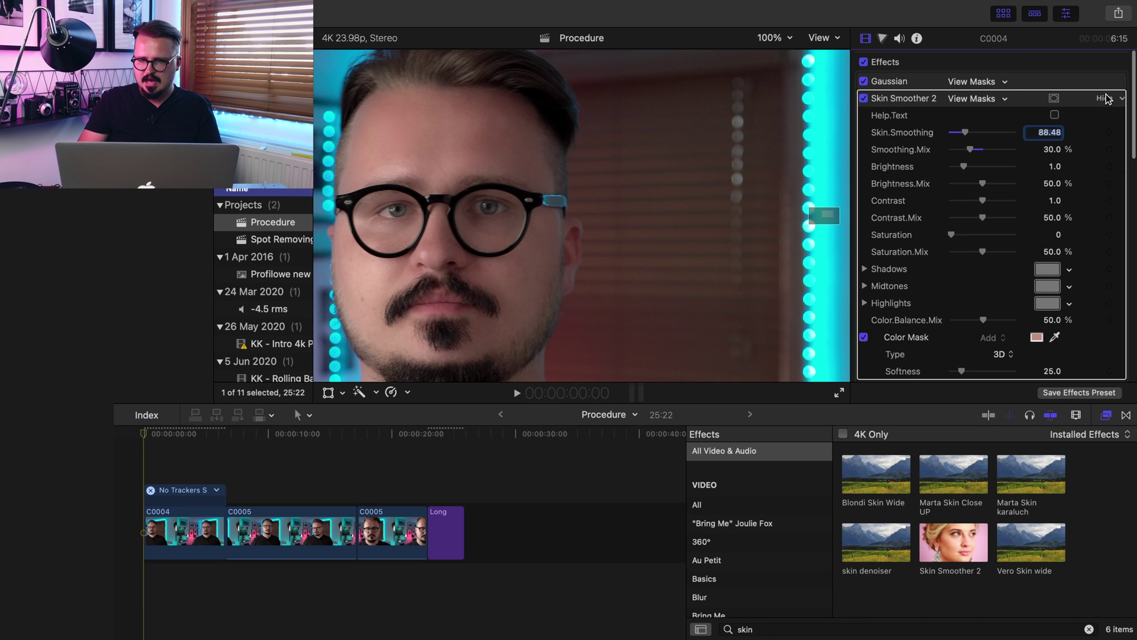
left_click(1105, 98)
left_click(1036, 81)
left_click(1033, 99, "shift")
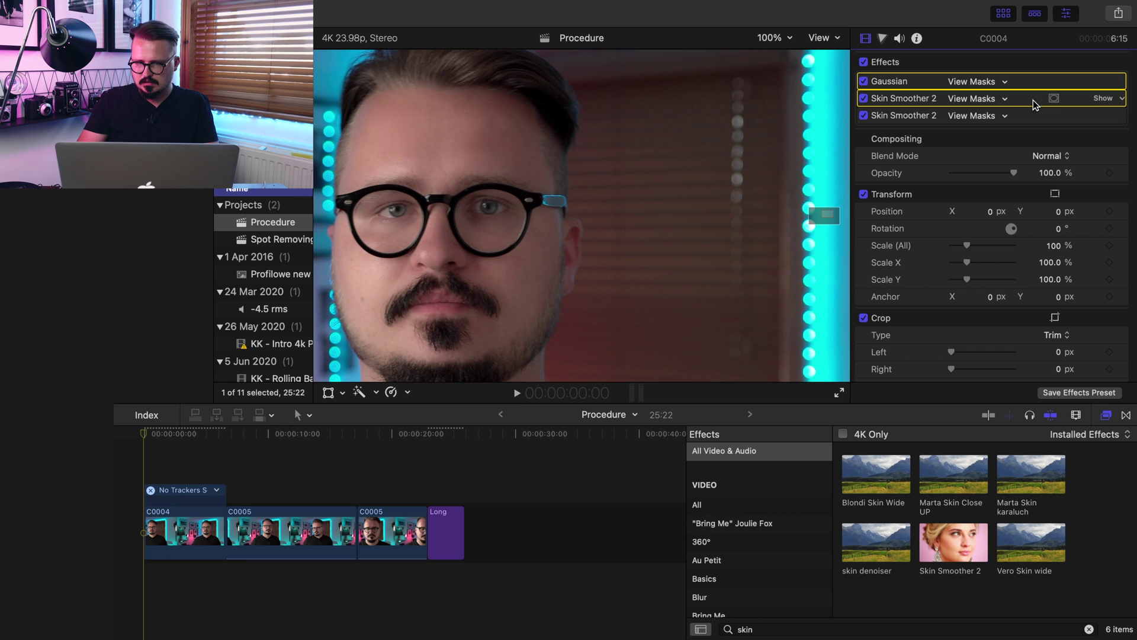
left_click(1033, 116, "shift")
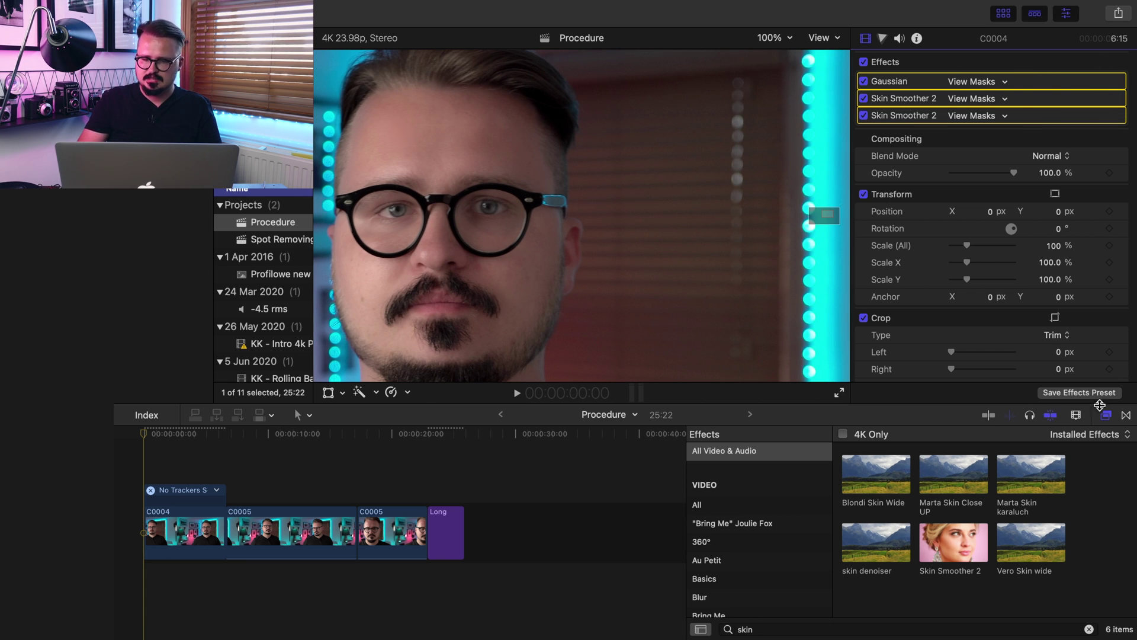
left_click(1085, 393)
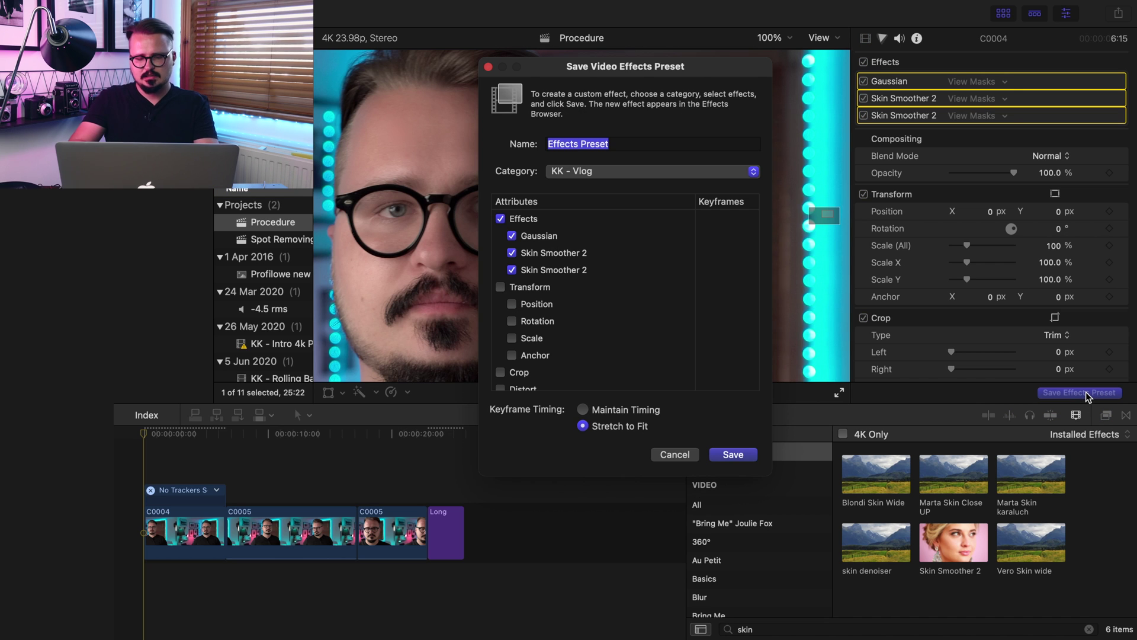
Name the preset 'Spot Remover' in category KK - Vlog and save it
type("Spot")
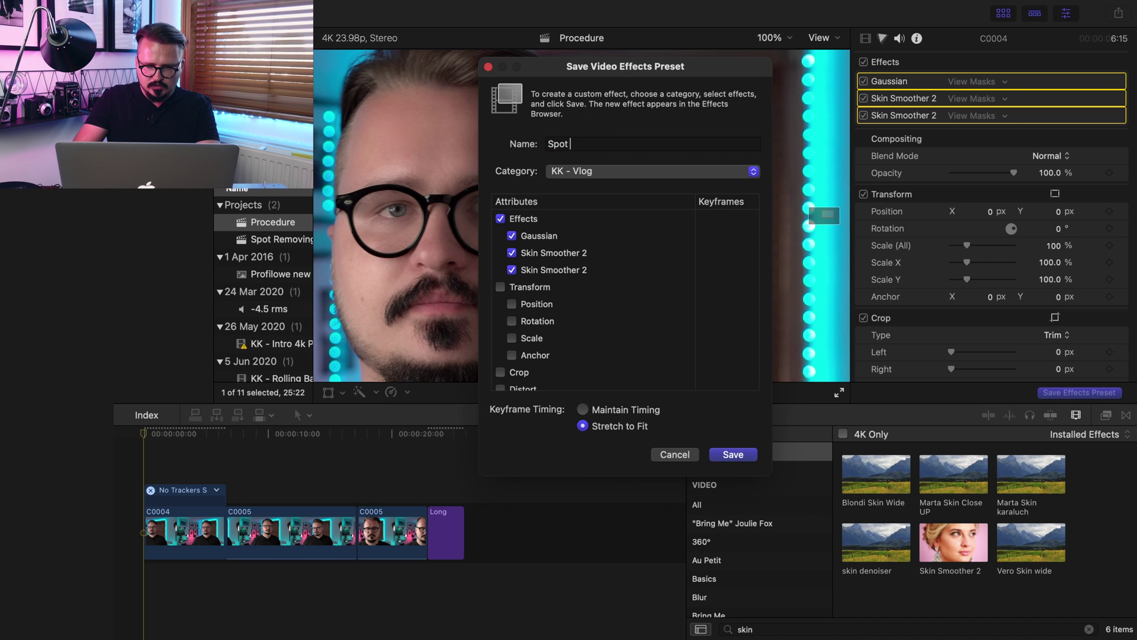
type(" Remover")
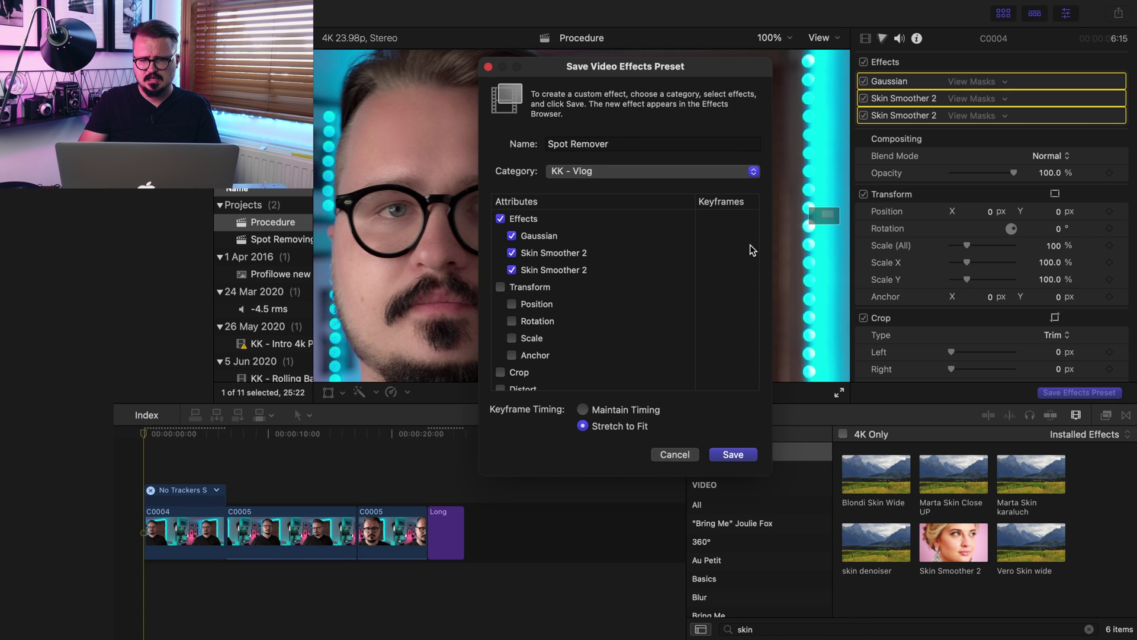
left_click(731, 456)
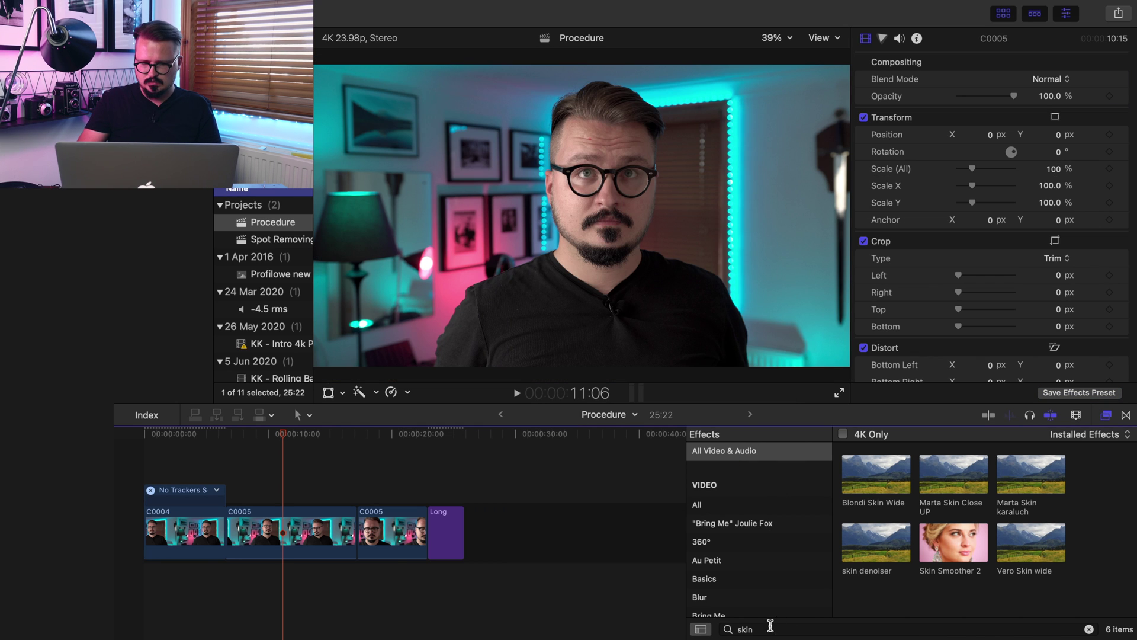
left_click(770, 626)
Search effects for 'spot remover' and apply the preset to the C0005 clips
key("BackSpace")
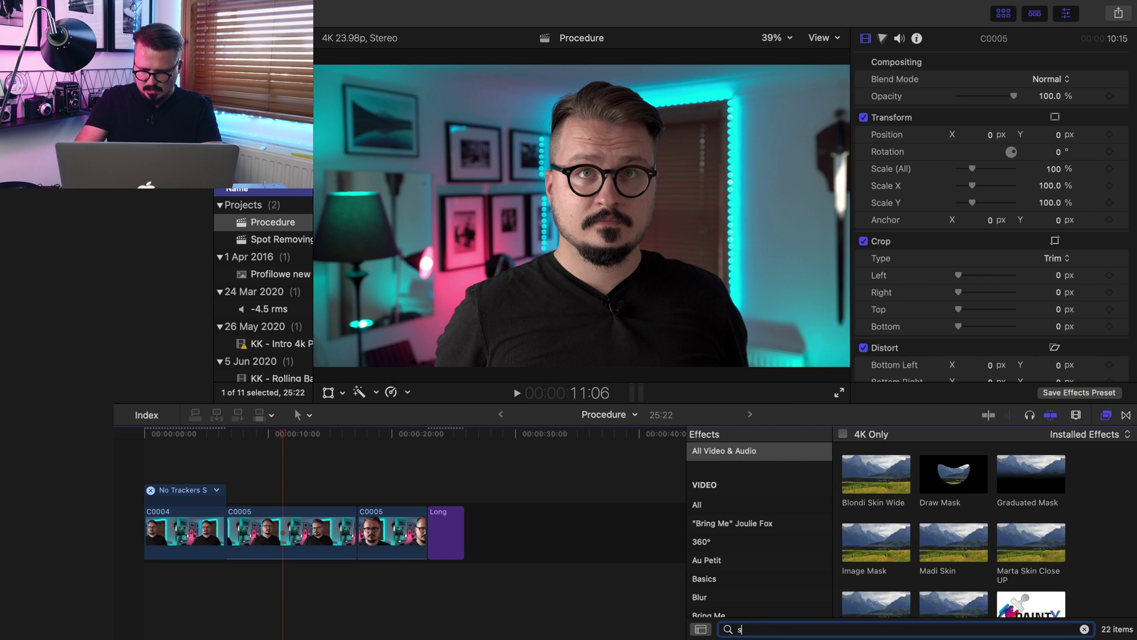
type("spot remover")
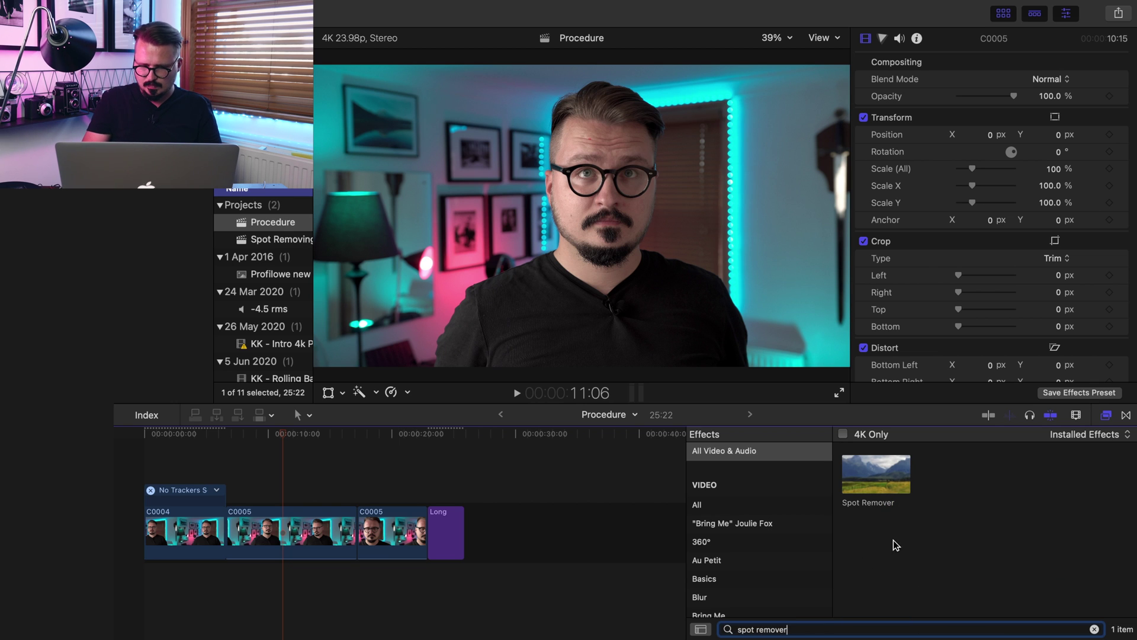
left_click_drag(879, 486, 305, 539)
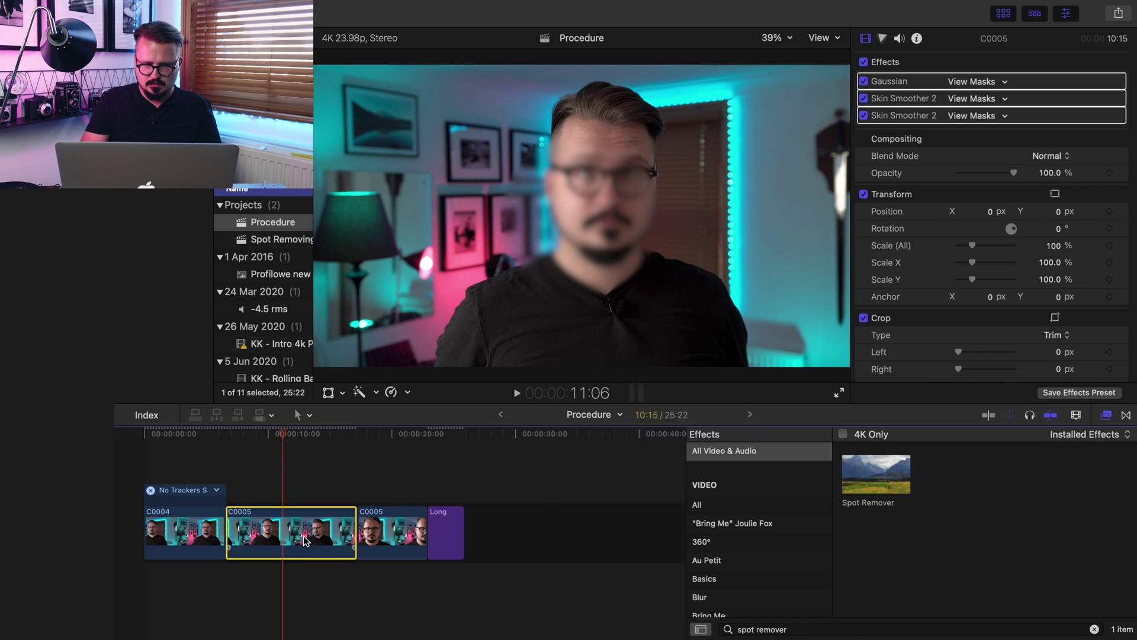
left_click_drag(879, 478, 390, 539)
left_click(281, 517)
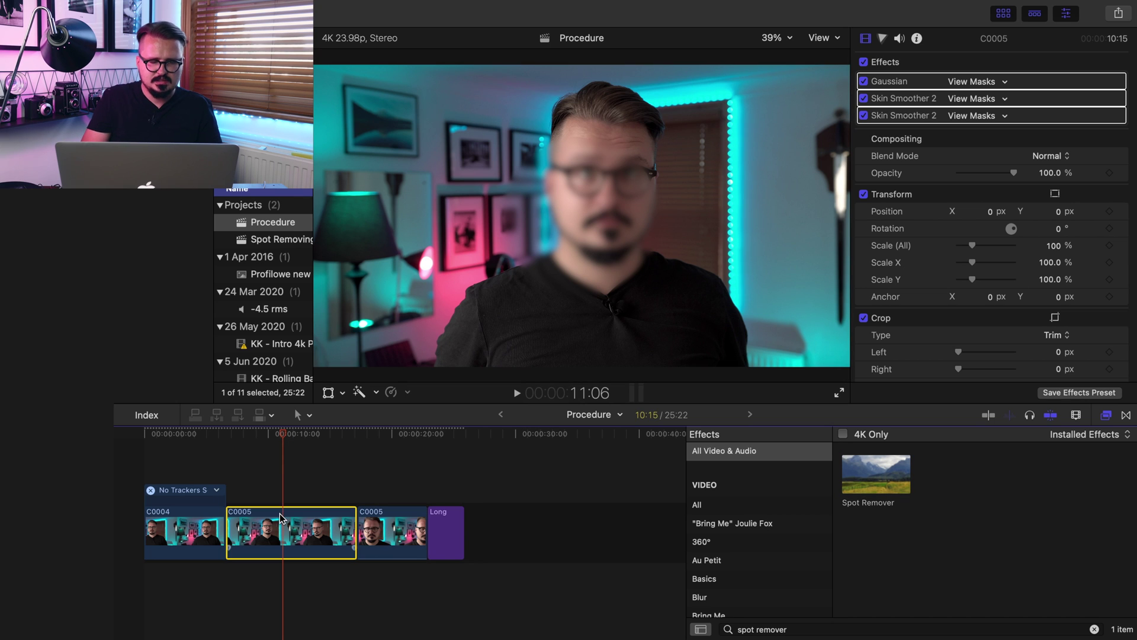
left_click(285, 433)
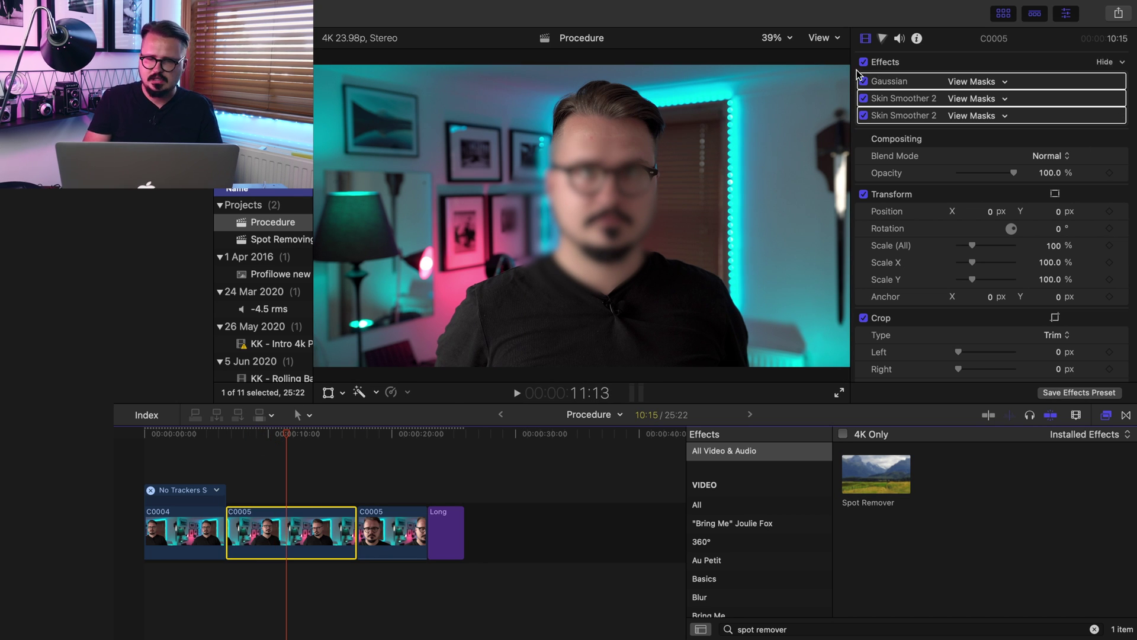
Add a circular shape mask to C0005's Gaussian and move it over the top of the head
left_click(1003, 64)
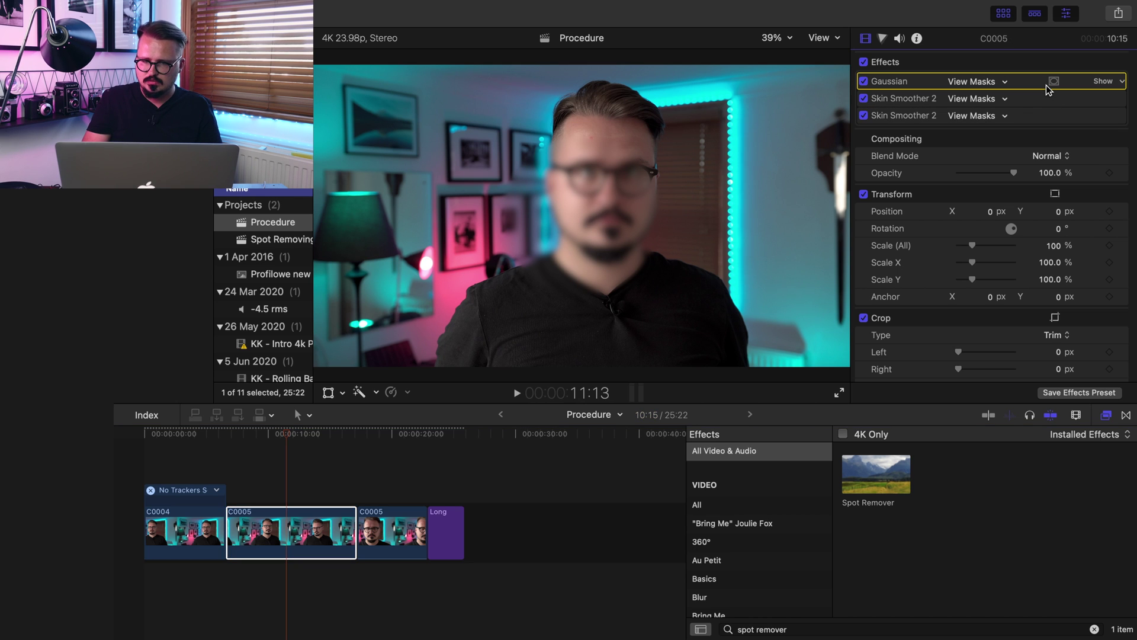
left_click(1106, 81)
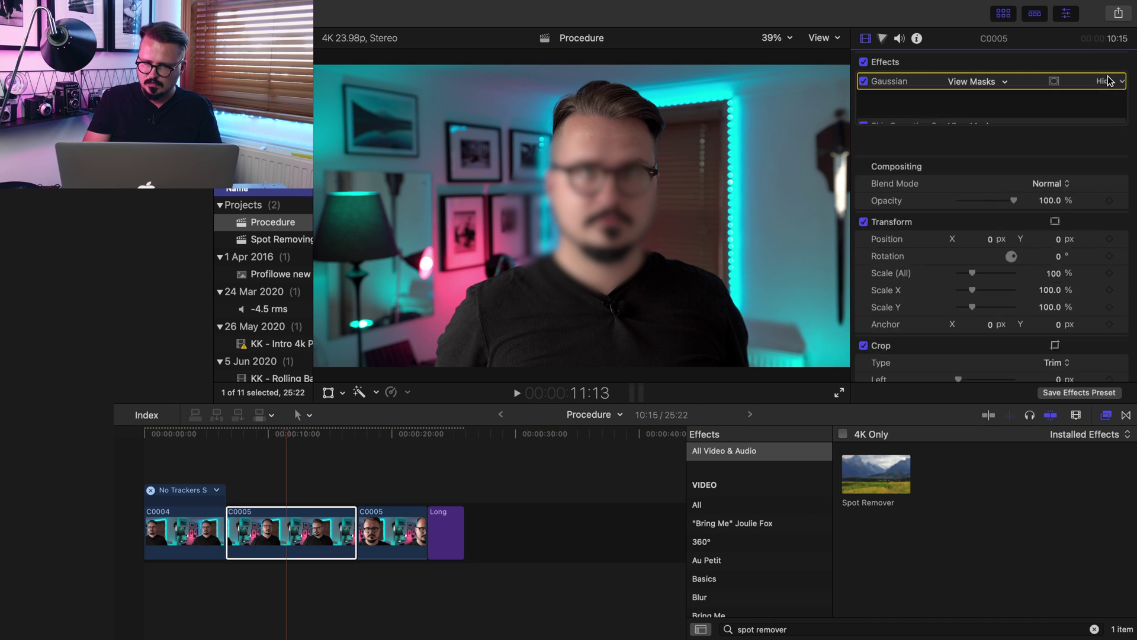
left_click(1055, 167)
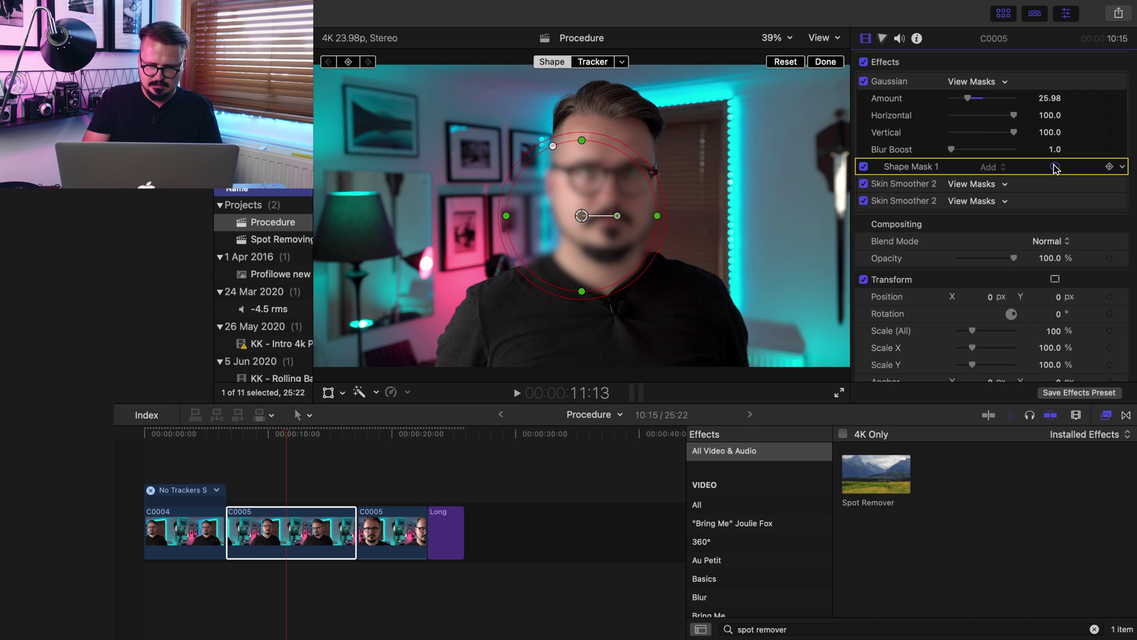
left_click_drag(581, 216, 583, 129)
Shrink Shape Mask 1 to a small circle over the forehead spot, then switch to tracking
left_click(825, 38)
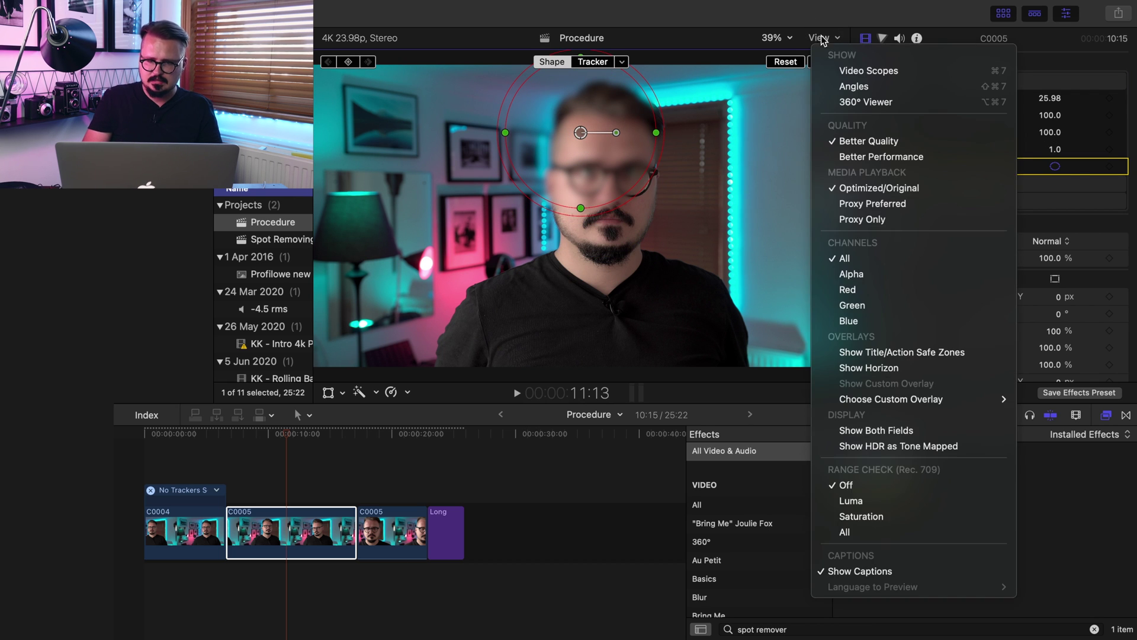
left_click(773, 38)
left_click(773, 37)
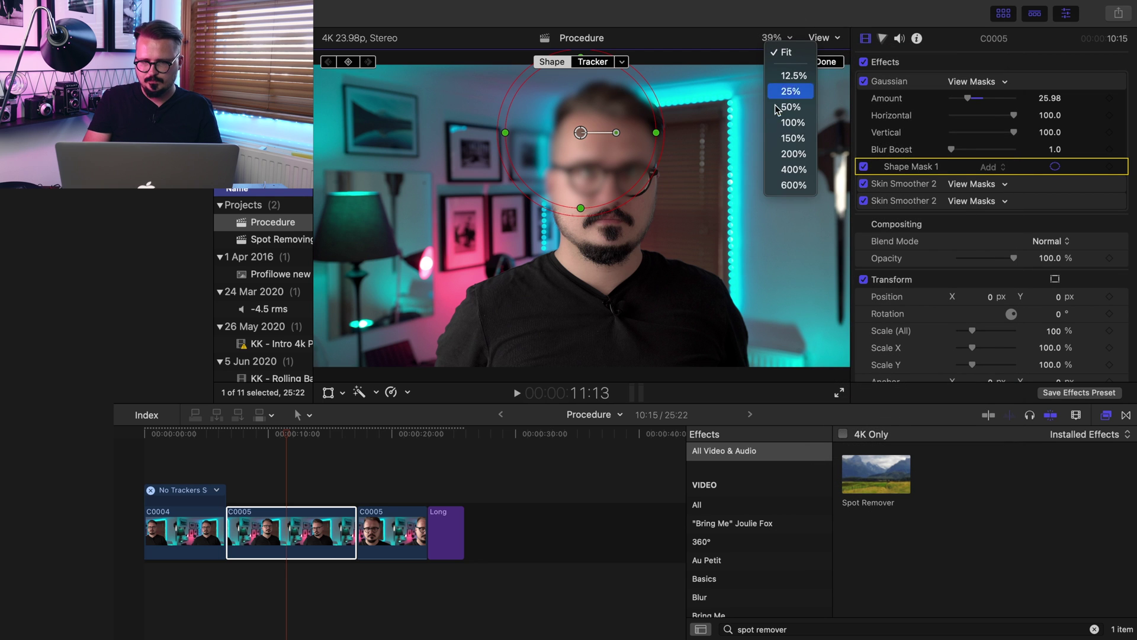
left_click(788, 124)
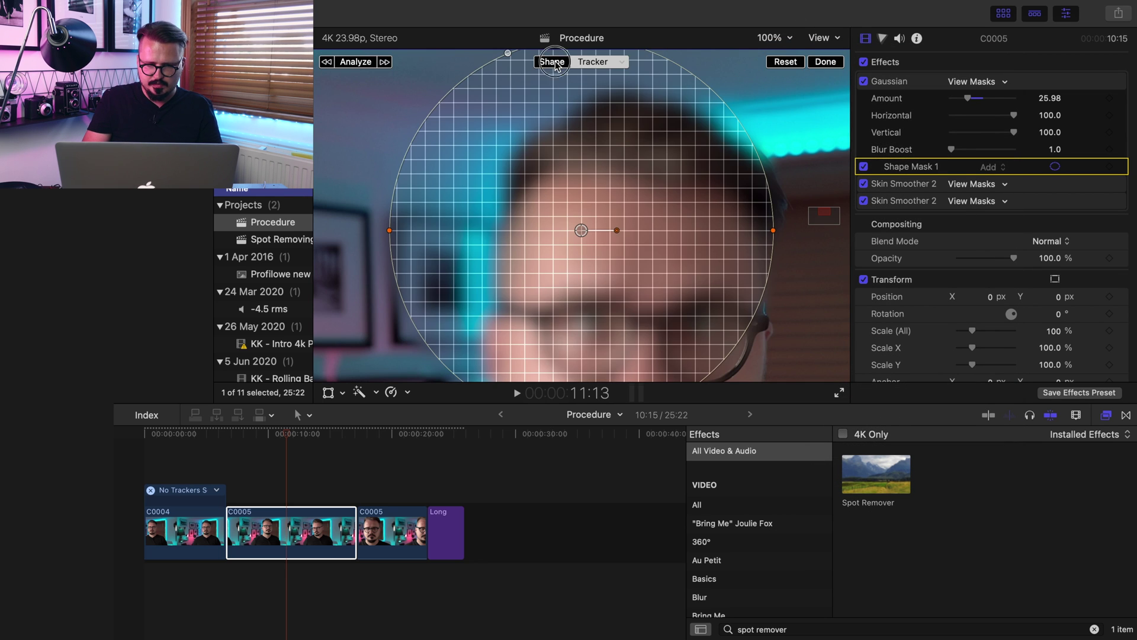
left_click(552, 62)
left_click_drag(389, 231, 538, 240)
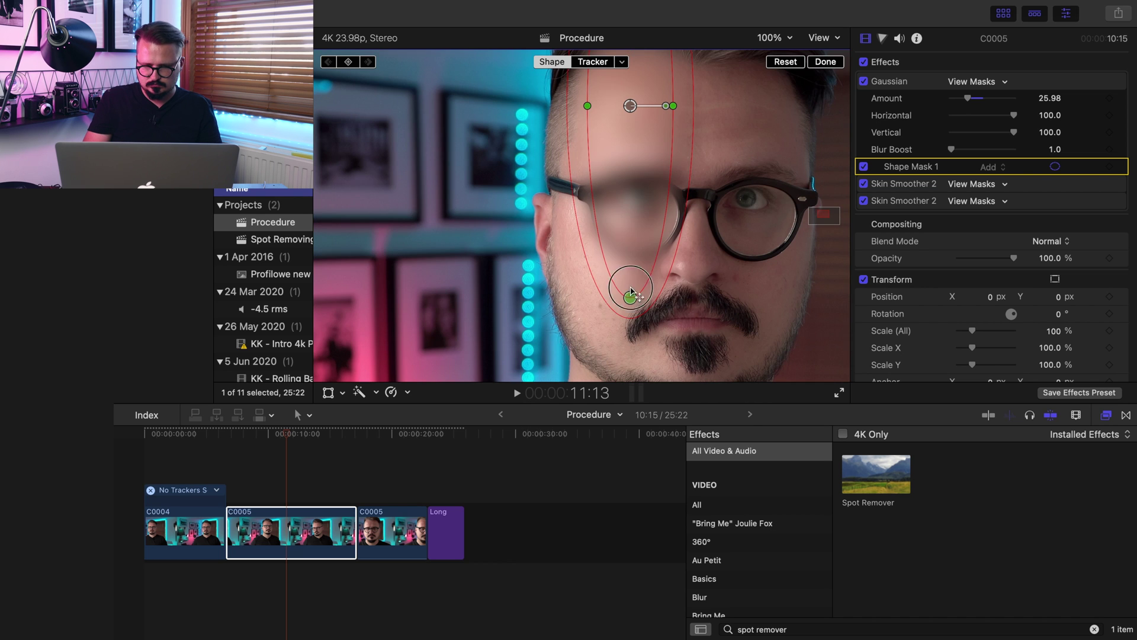
left_click_drag(630, 289, 635, 145)
key("super+equal")
left_click_drag(613, 230, 636, 231)
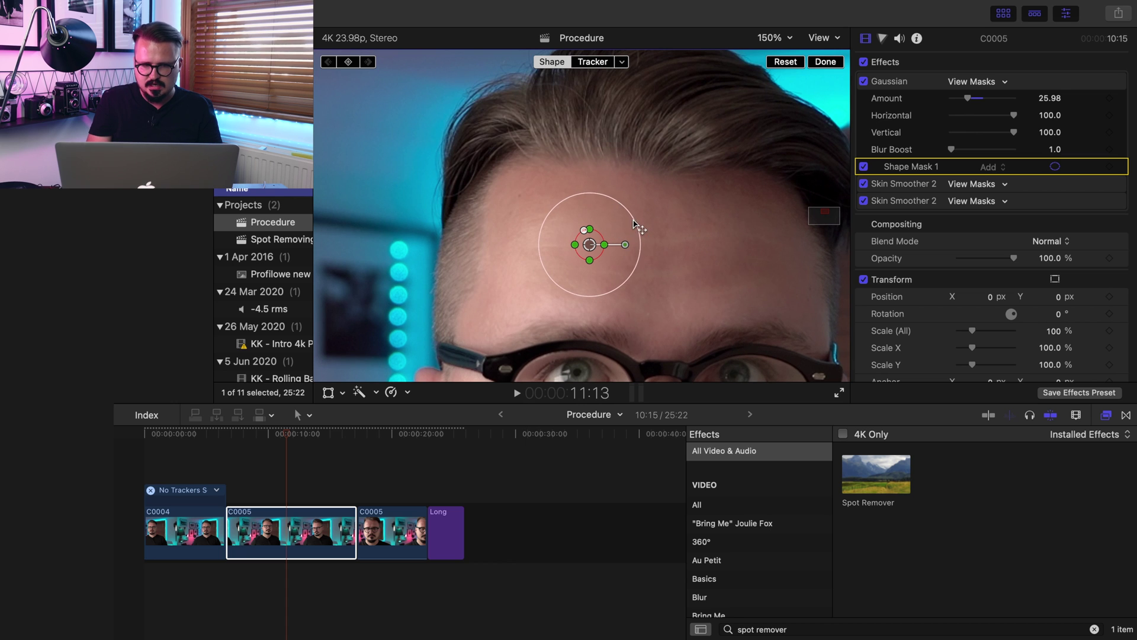
left_click(594, 62)
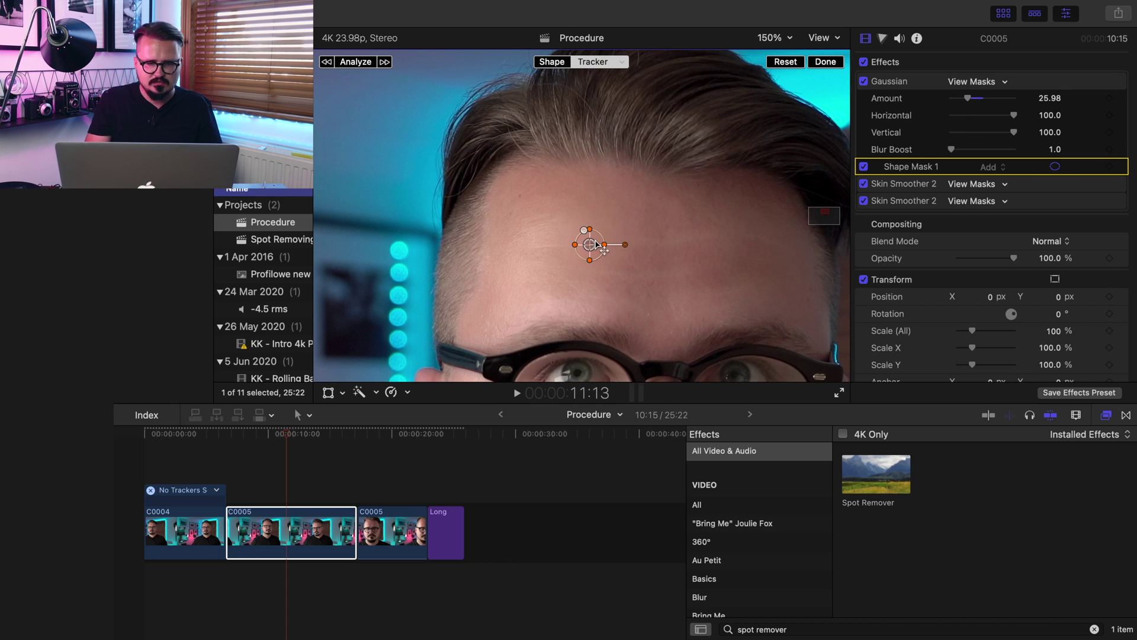
Analyze the forehead mask's motion, check both Skin Smoother 2 masks, and refit the viewer at 9:02
left_click(350, 64)
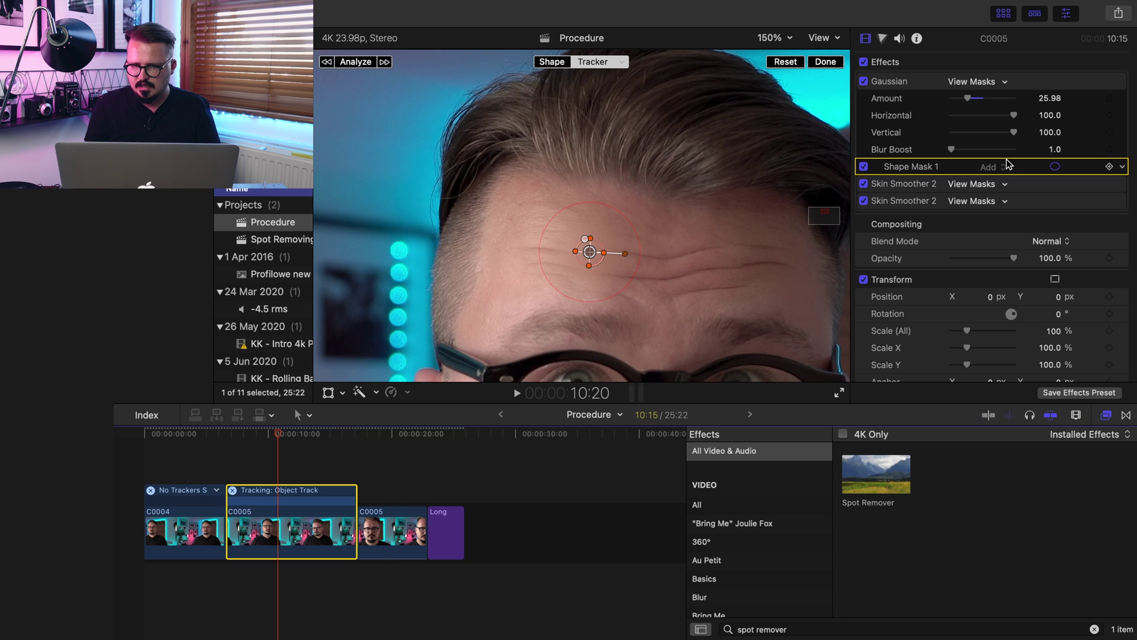
left_click(979, 185)
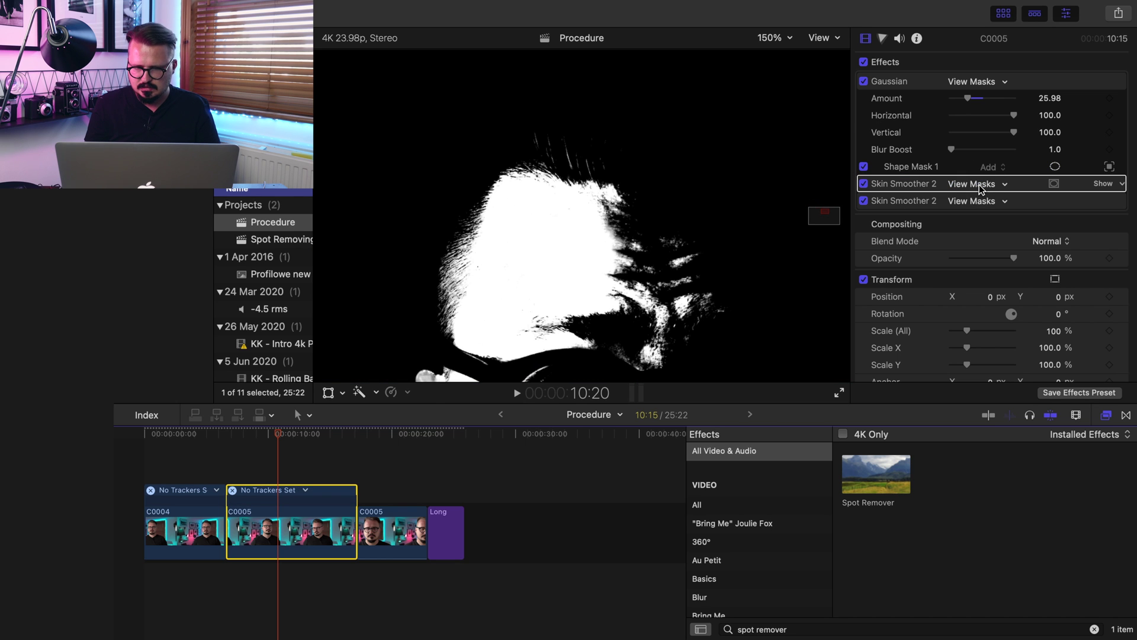
left_click(979, 187)
left_click(969, 204)
left_click(969, 201)
key("shift+z")
left_click(256, 524)
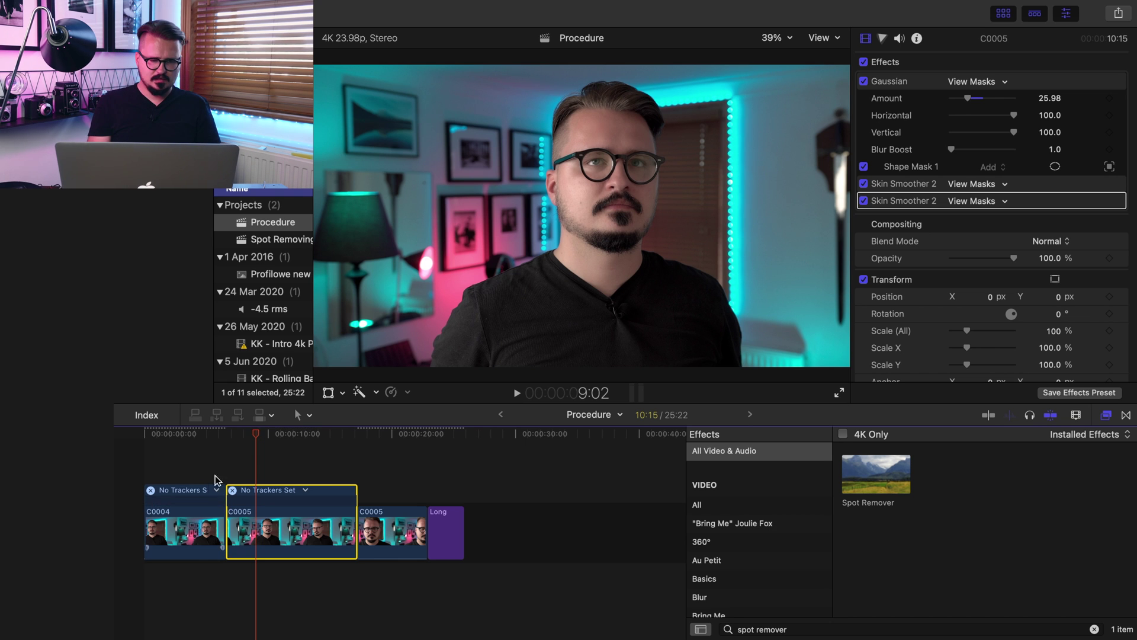
Play back the tracked clip from 6:15, then select the third C0005 clip at 18:21
left_click(225, 435)
key("space")
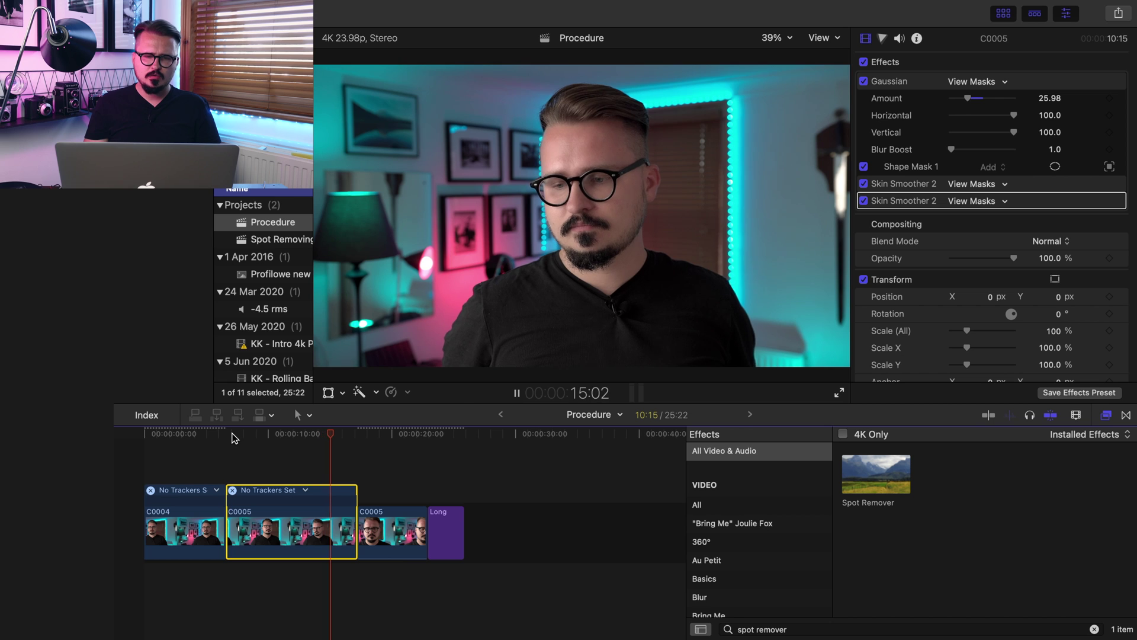
key("space")
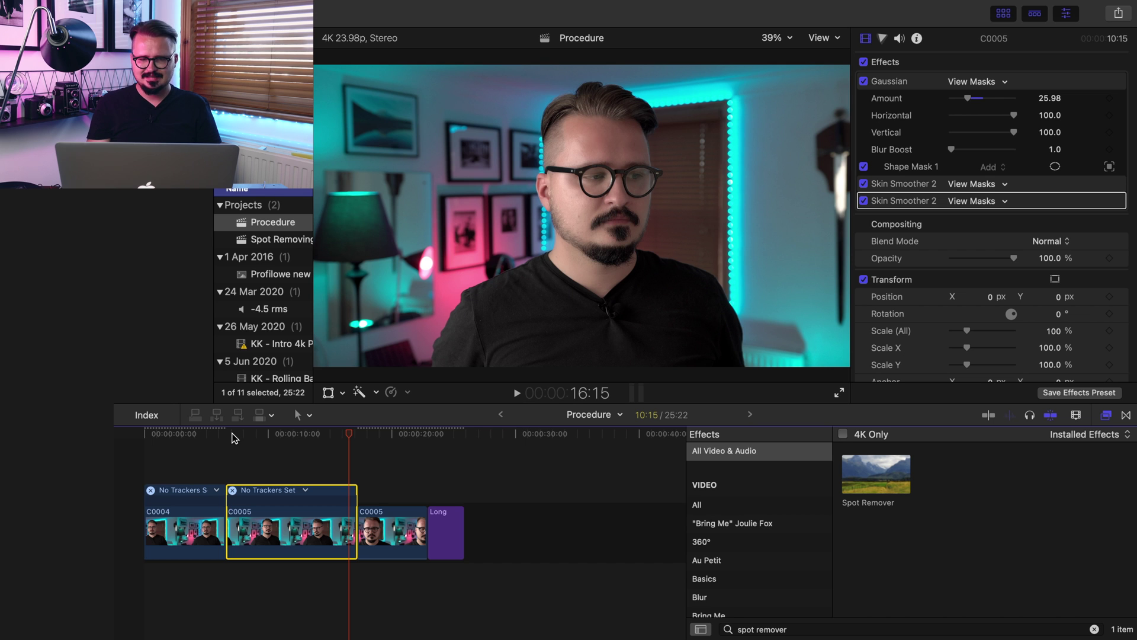
left_click(332, 434)
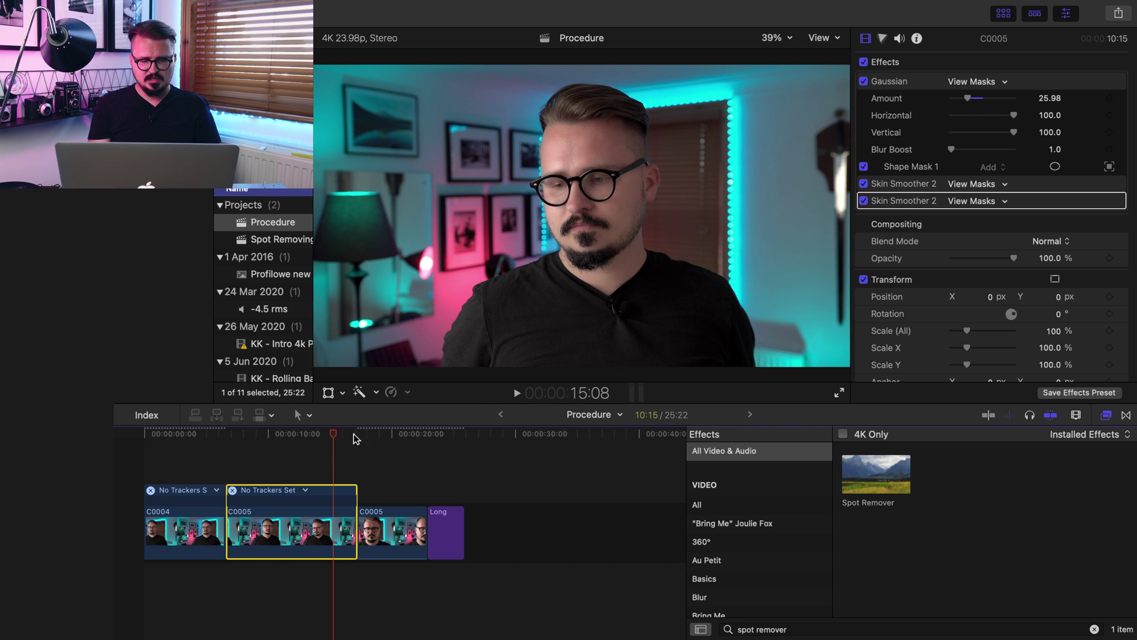
left_click(378, 438)
mouse_move(956, 187)
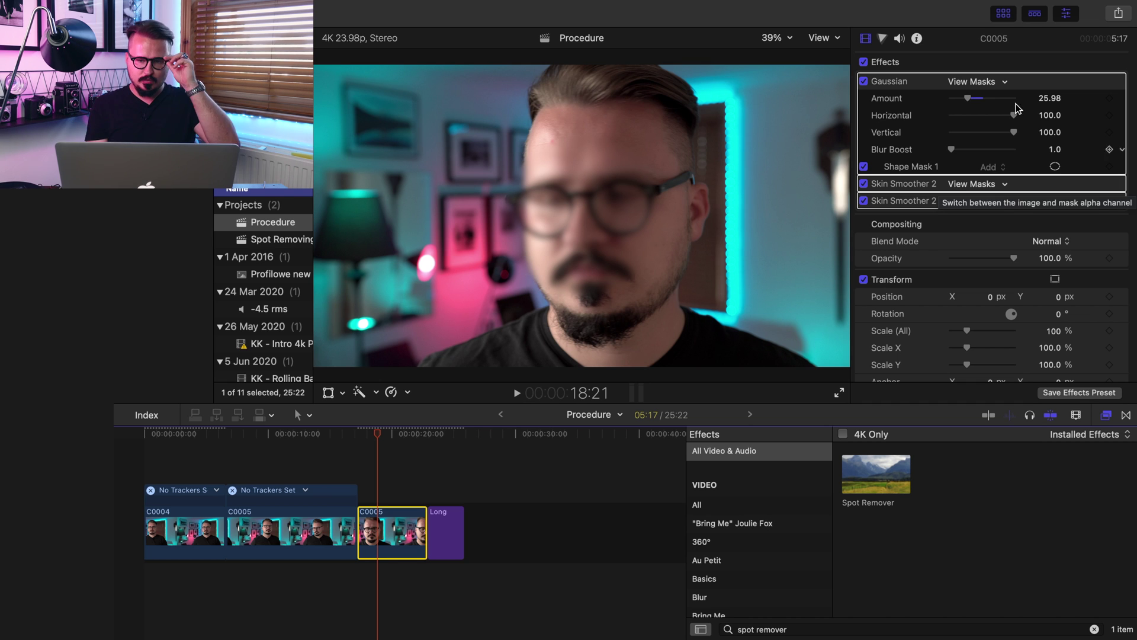
Show the Gaussian's Shape Mask 1 on screen and squash it into a small ellipse
left_click(1033, 84)
left_click(1055, 167)
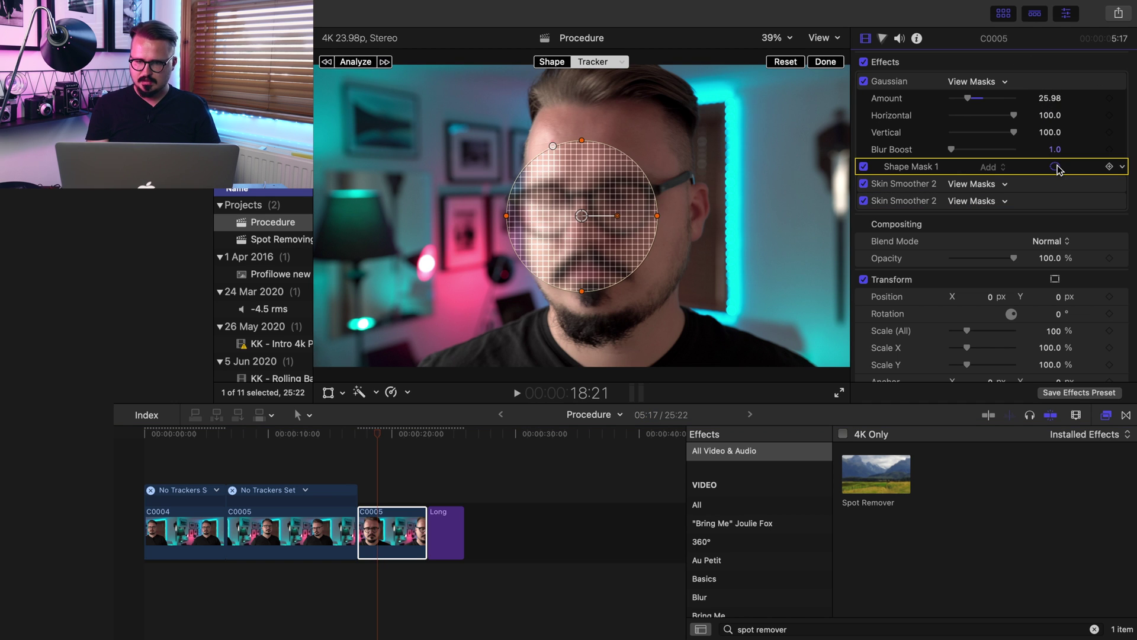
left_click_drag(494, 175, 544, 176)
left_click_drag(569, 102, 554, 143)
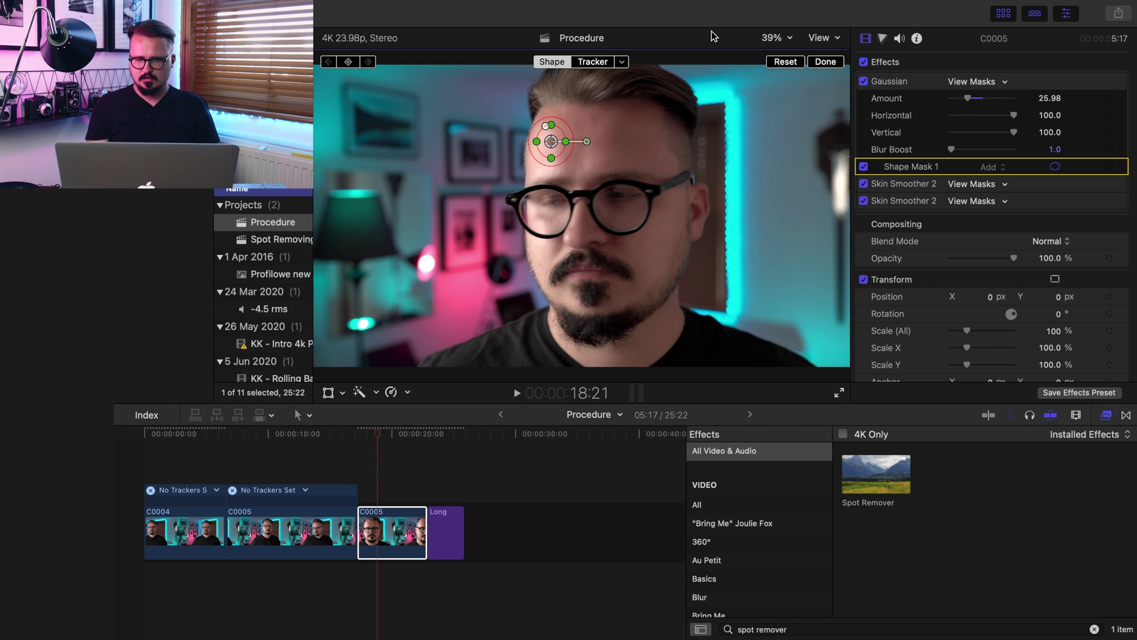
At 100% viewer zoom, move the mask onto the forehead blemish and shrink it to a small circle
left_click(780, 43)
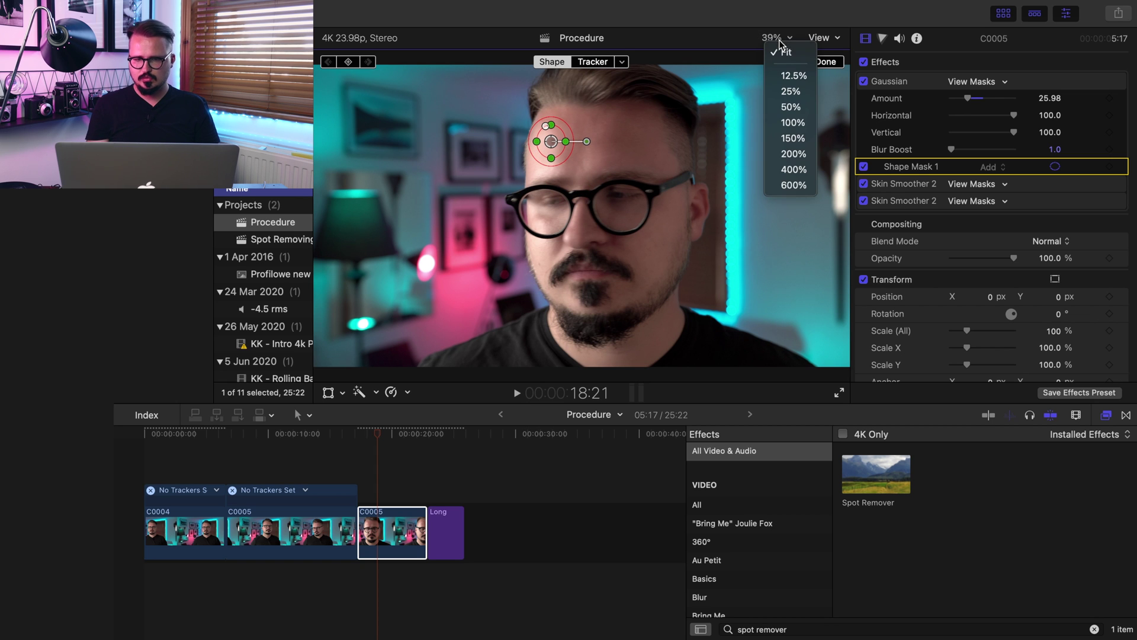
left_click(794, 123)
left_click_drag(828, 217, 828, 215)
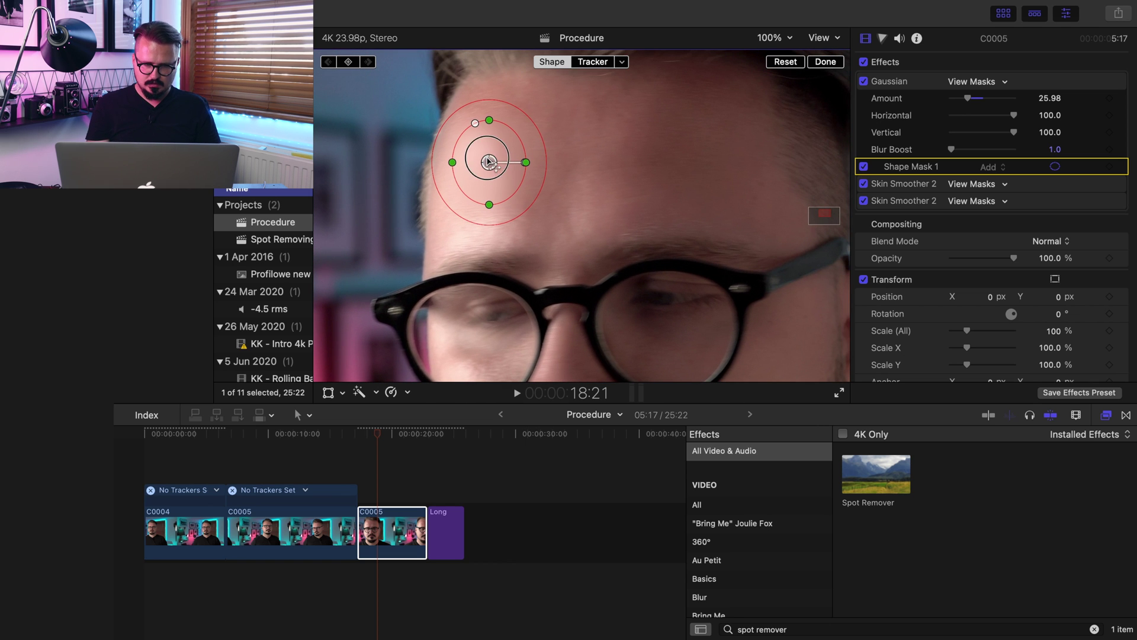
left_click_drag(489, 161, 569, 154)
left_click_drag(569, 113, 537, 140)
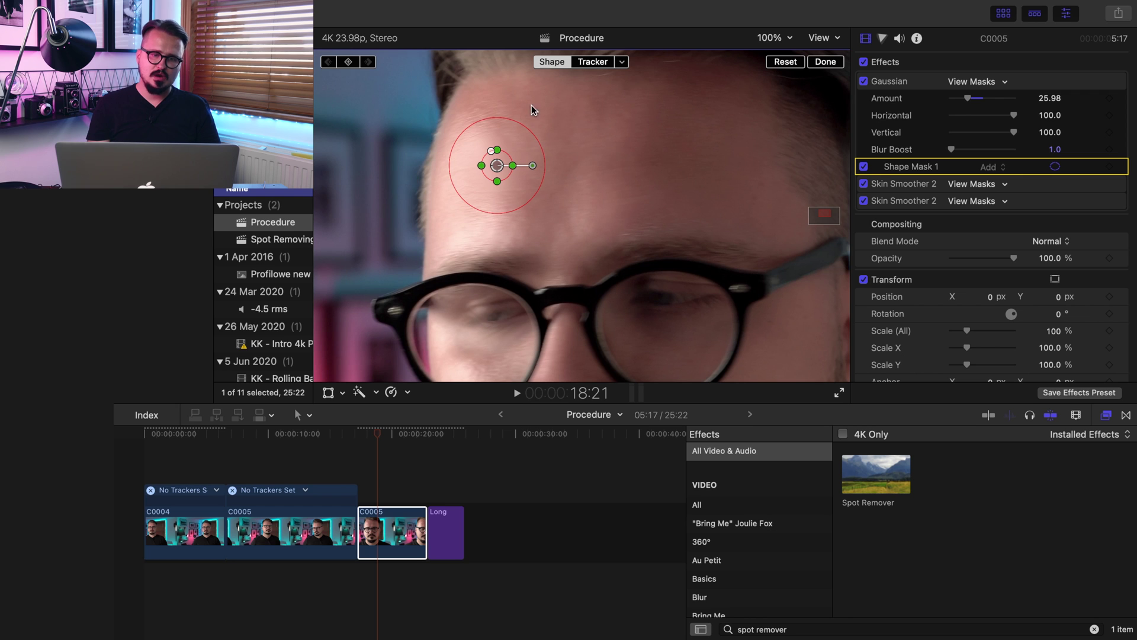
left_click(584, 62)
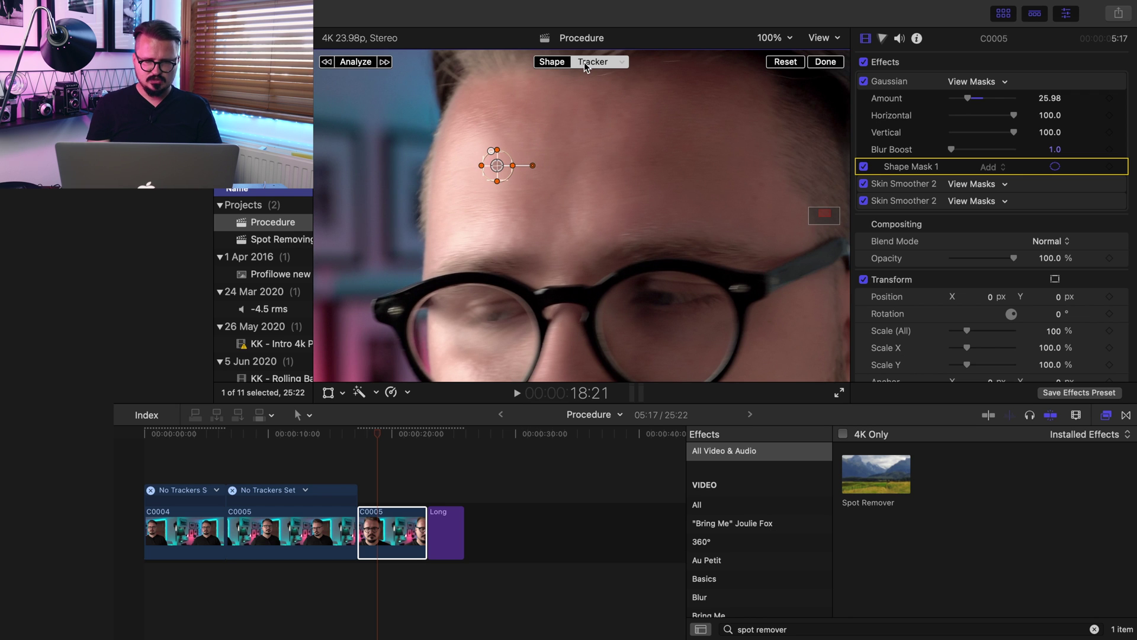
Track the forehead mask with Analyze and raise the Gaussian Amount from 25.98 to 42.32
left_click(359, 61)
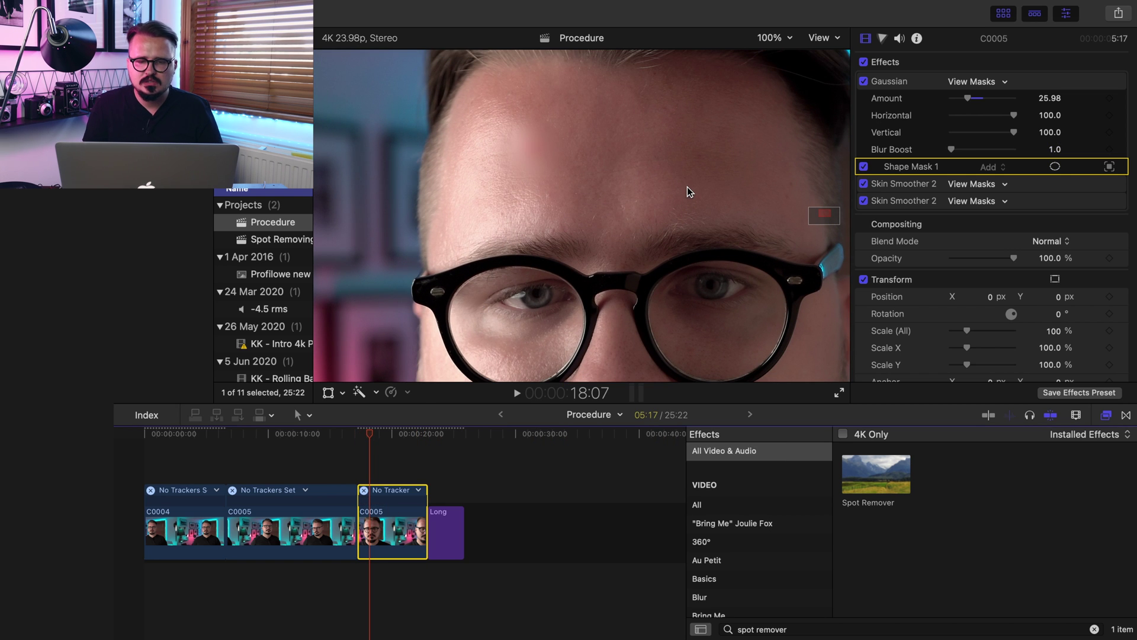
left_click(968, 99)
left_click_drag(967, 99, 979, 100)
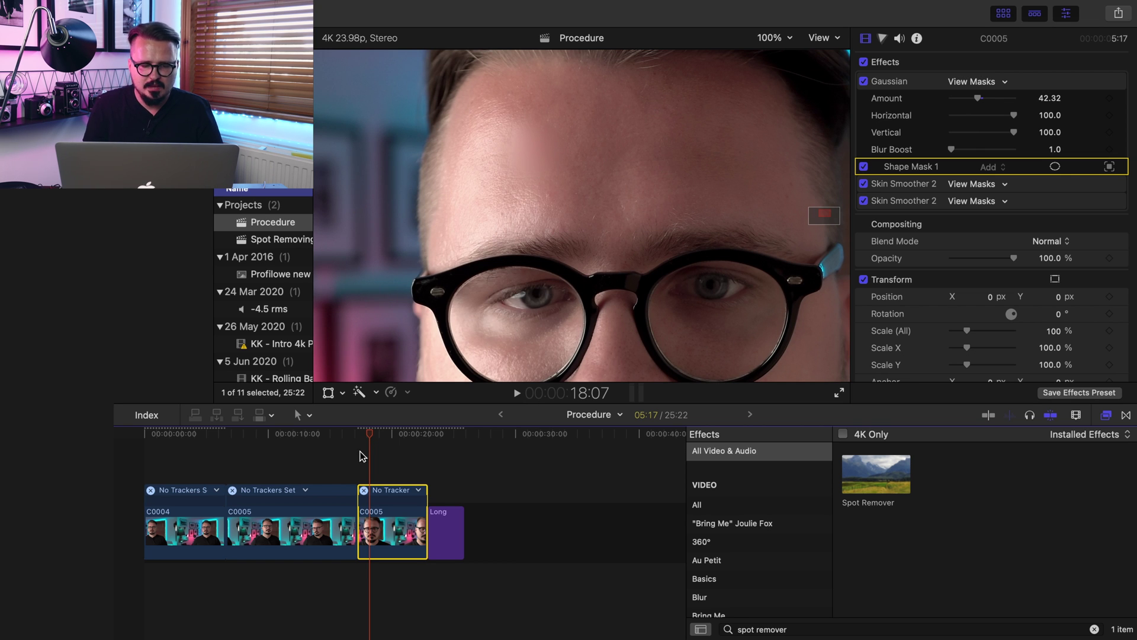
mouse_move(1119, 191)
left_click(1058, 166)
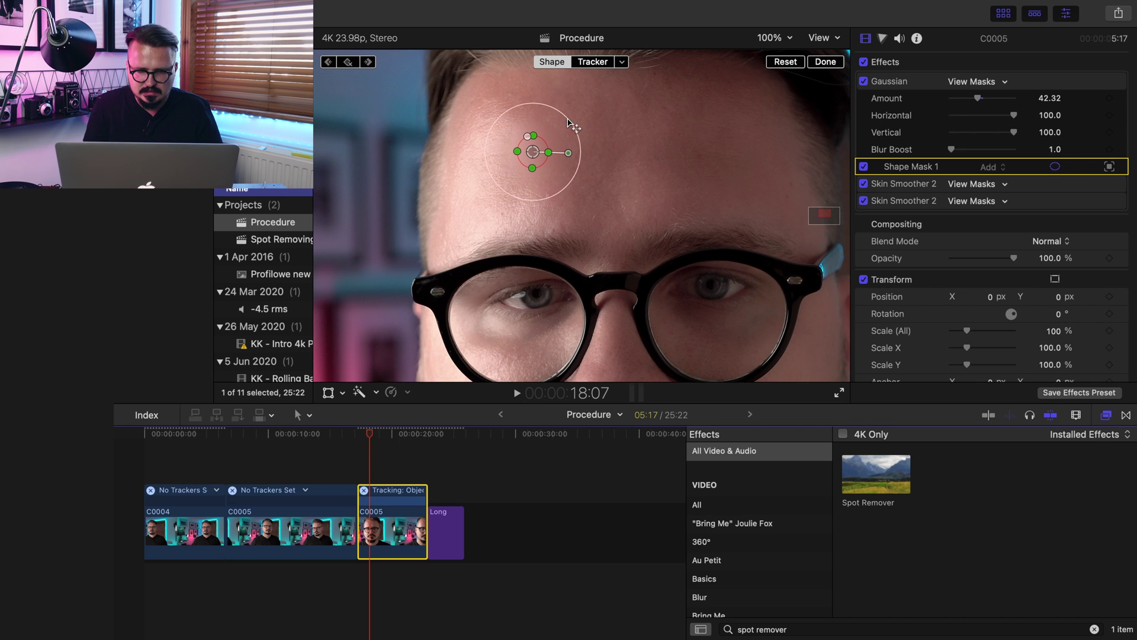
Enlarge the mask's feather circle slightly and review the tracked blur, parking the playhead at 19:14
left_click_drag(578, 118, 581, 115)
left_click(657, 625)
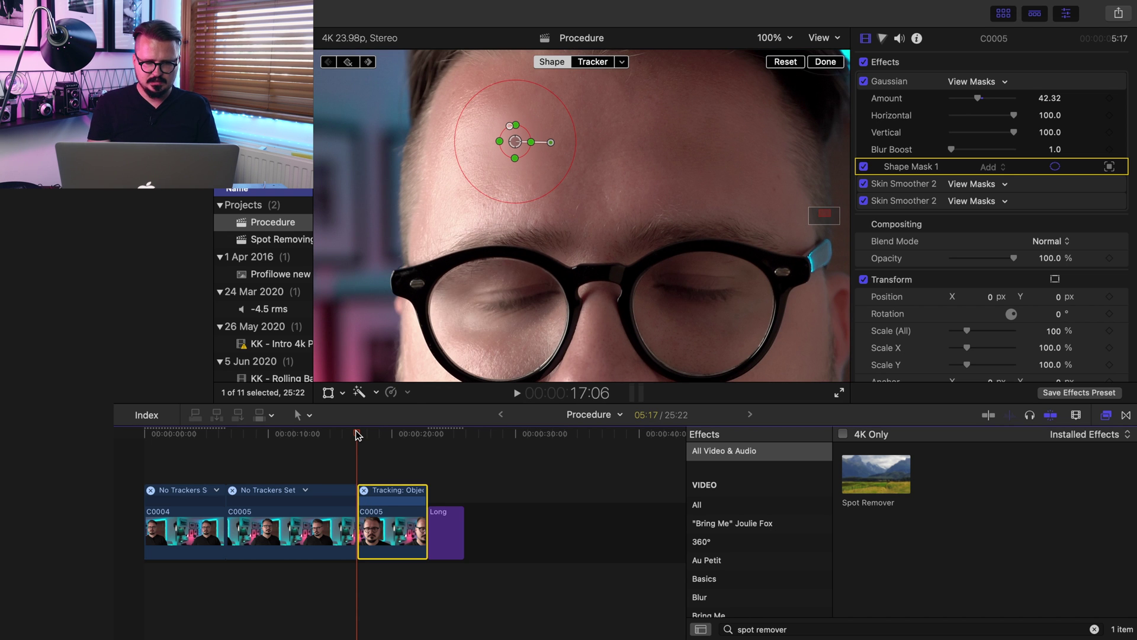
key("space")
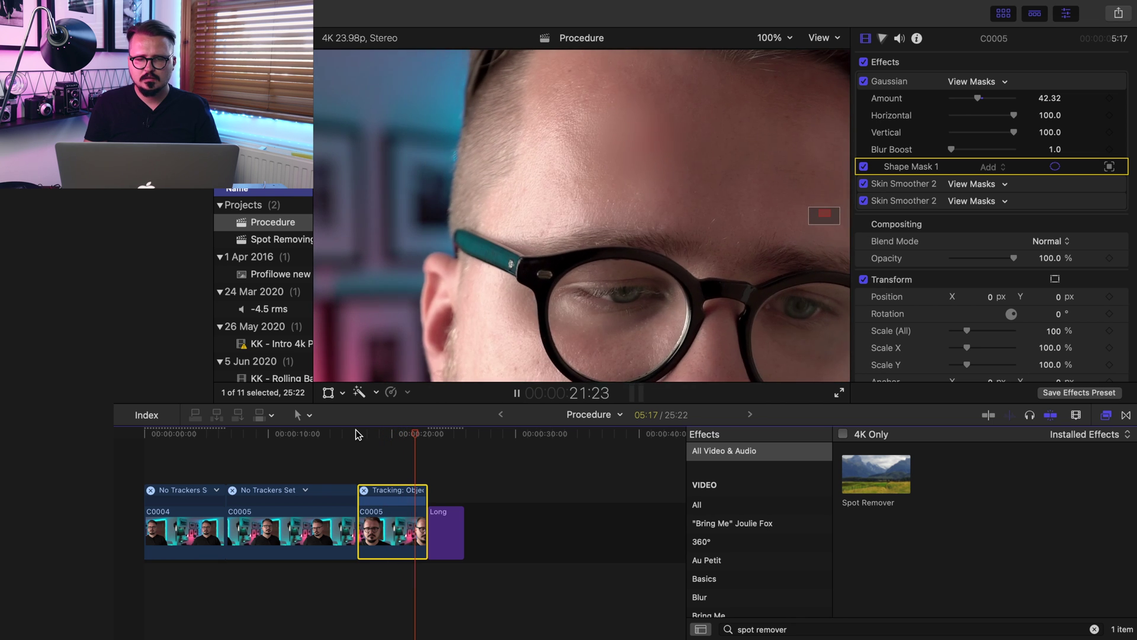
key("space")
left_click(381, 449)
left_click(387, 438)
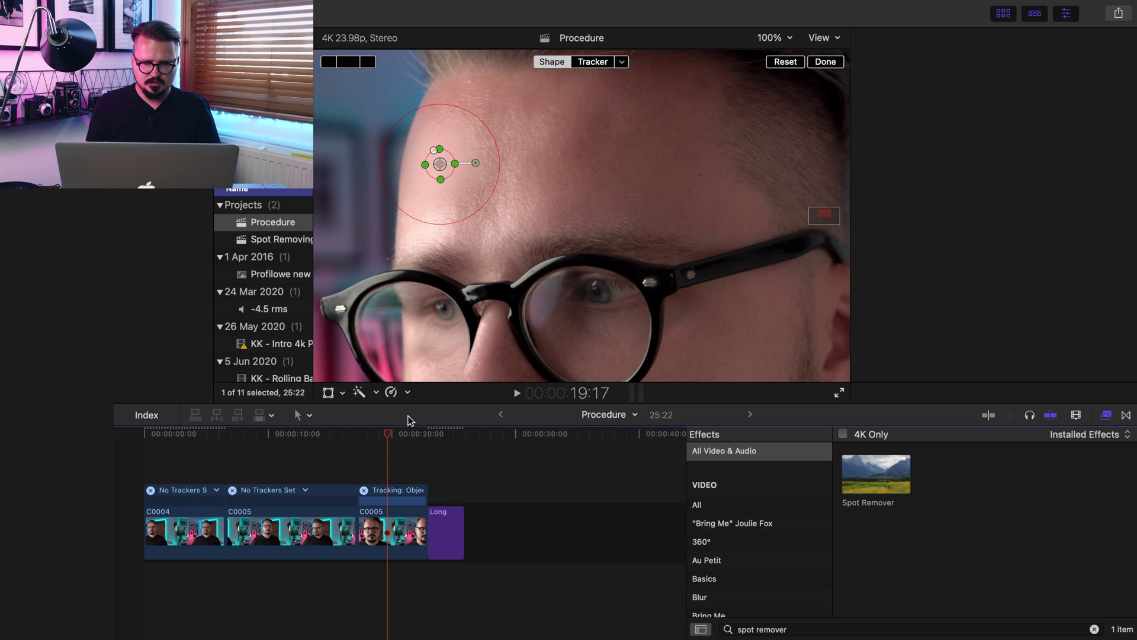
left_click_drag(389, 436, 386, 437)
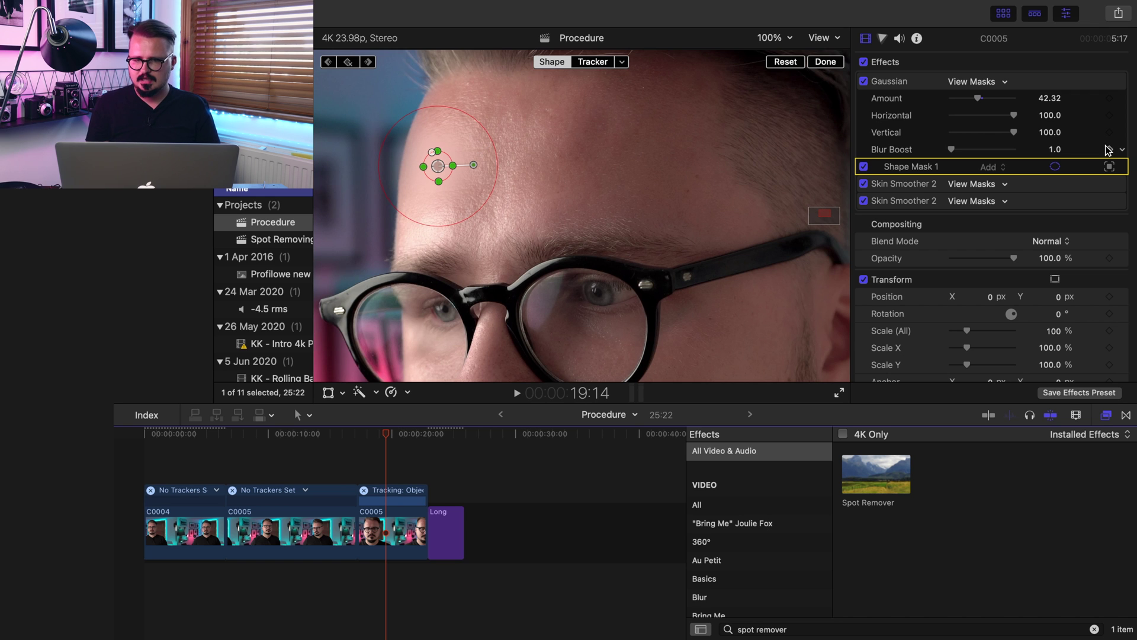
Tighten the mask's feather edge, then connect the Long adjustment layer above C0004
left_click(387, 136)
left_click_drag(394, 140, 407, 142)
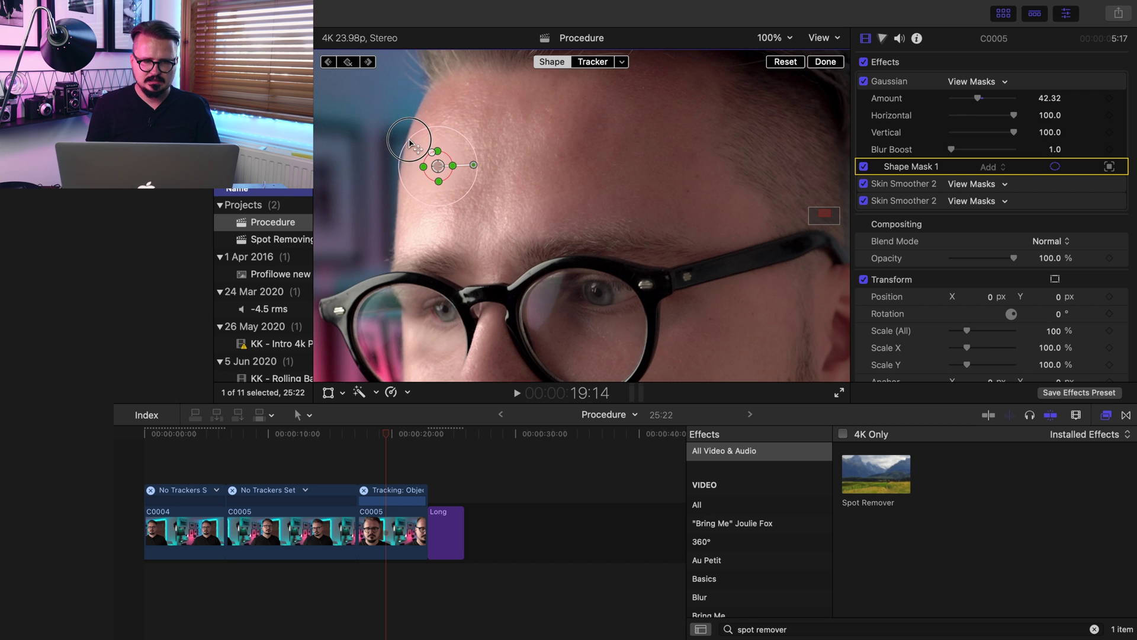
left_click(406, 454)
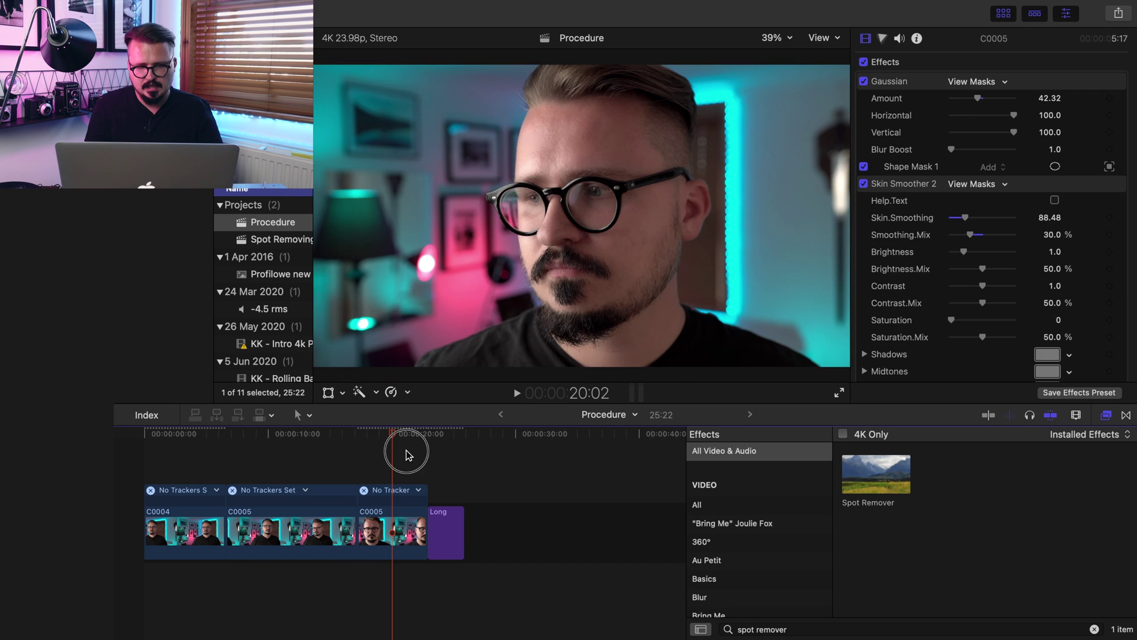
left_click(369, 458)
left_click_drag(446, 527, 161, 472)
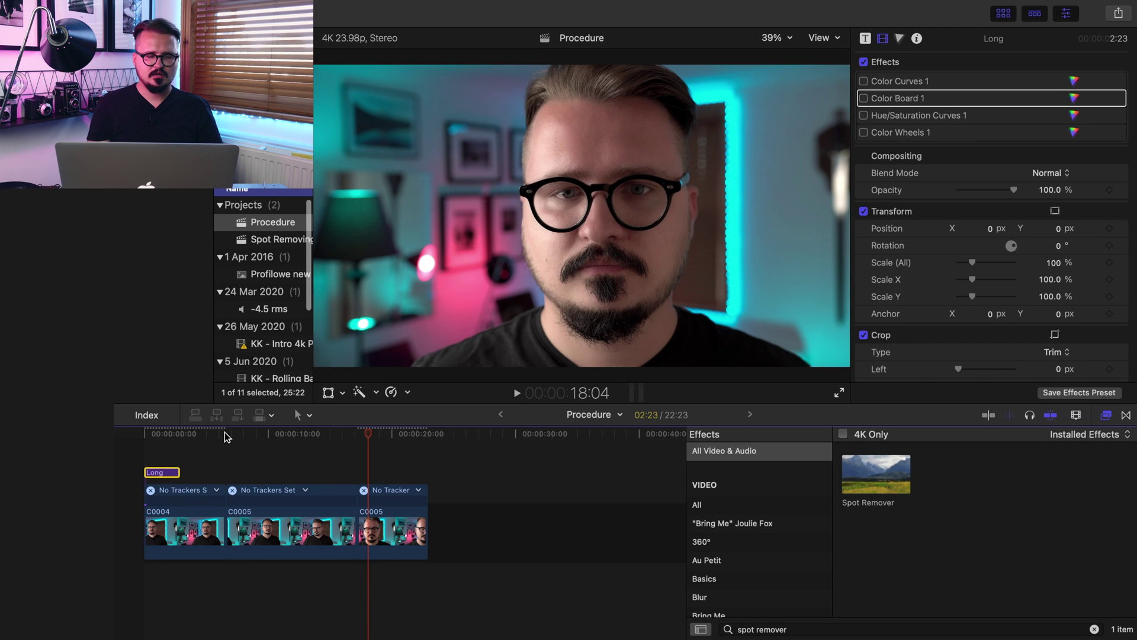
Extend the Long layer across all three clips and re-enable its Color Board 1 and Color Curves 1
left_click_drag(179, 472, 428, 468)
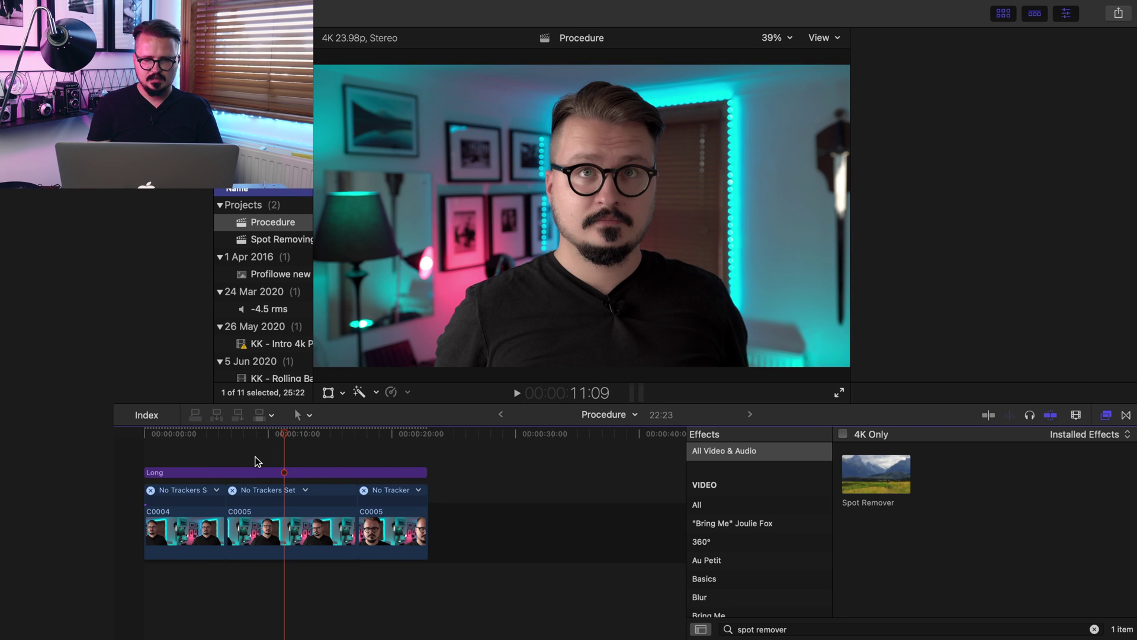
left_click(196, 472)
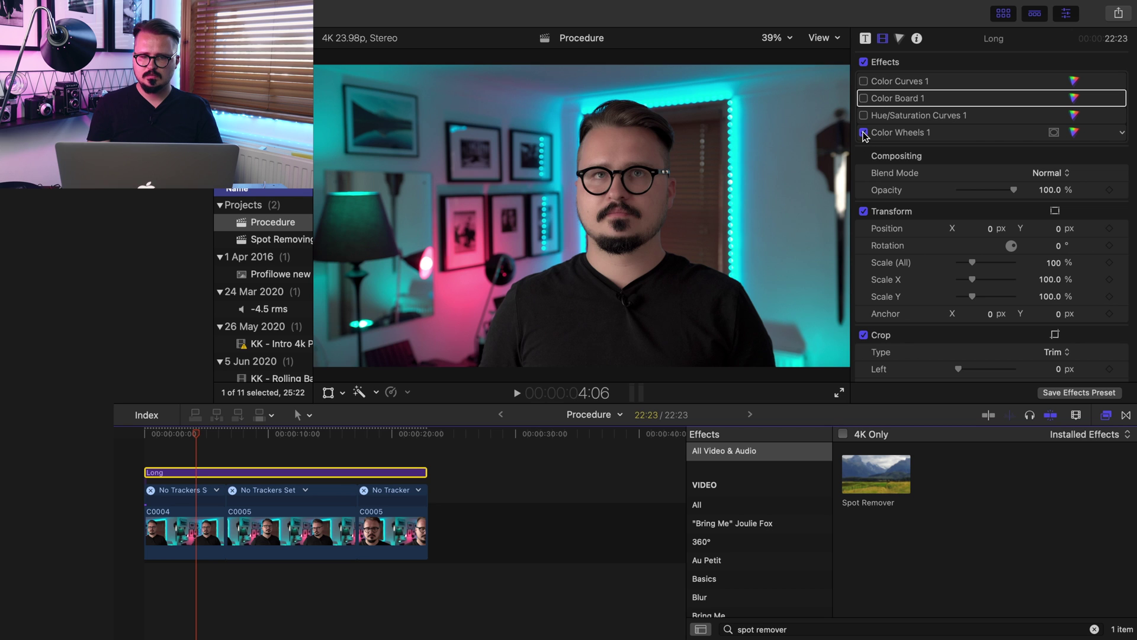
left_click(864, 98)
left_click(864, 81)
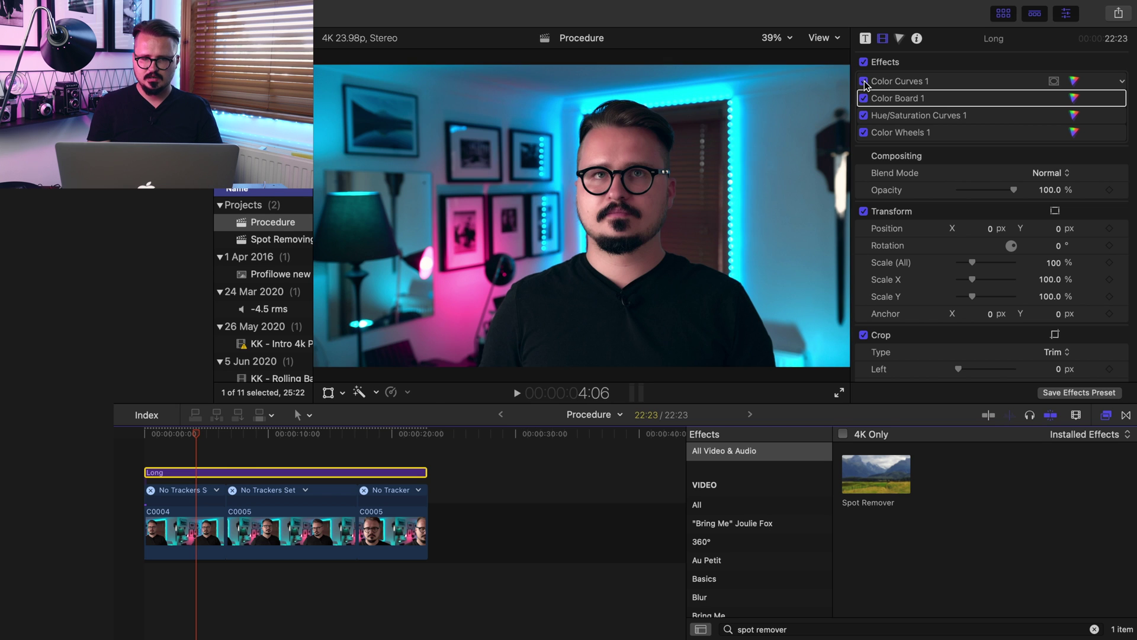